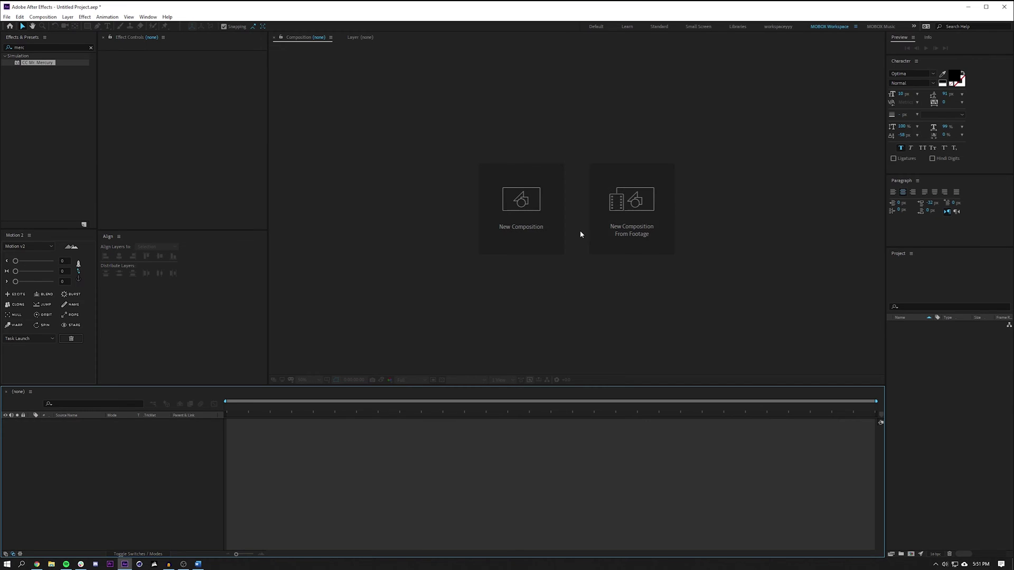
Step: Create Comp 1 at 1000×1000 px, 25 fps, with a 0:00:02:00 duration
left_click(522, 211)
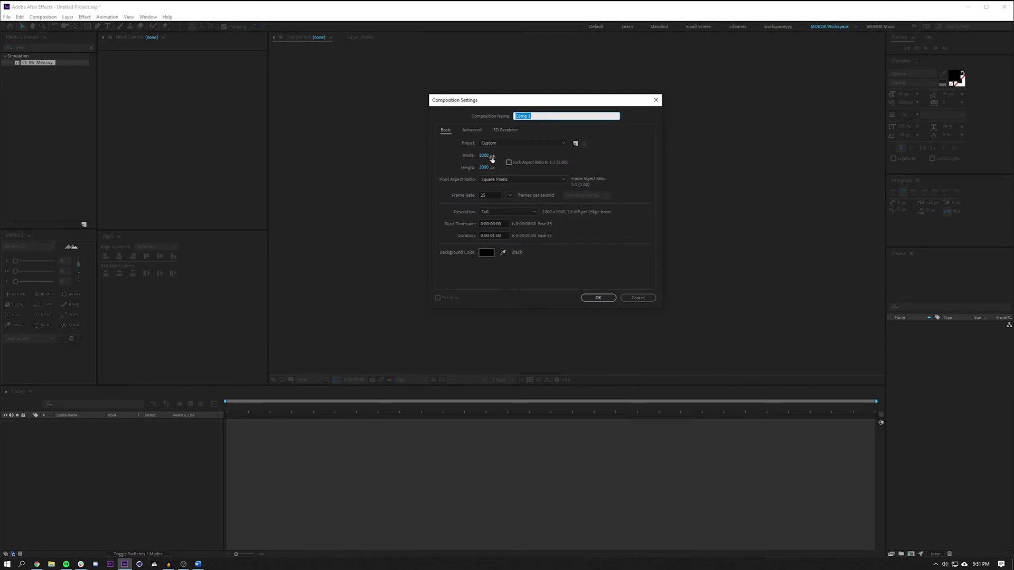
left_click(496, 236)
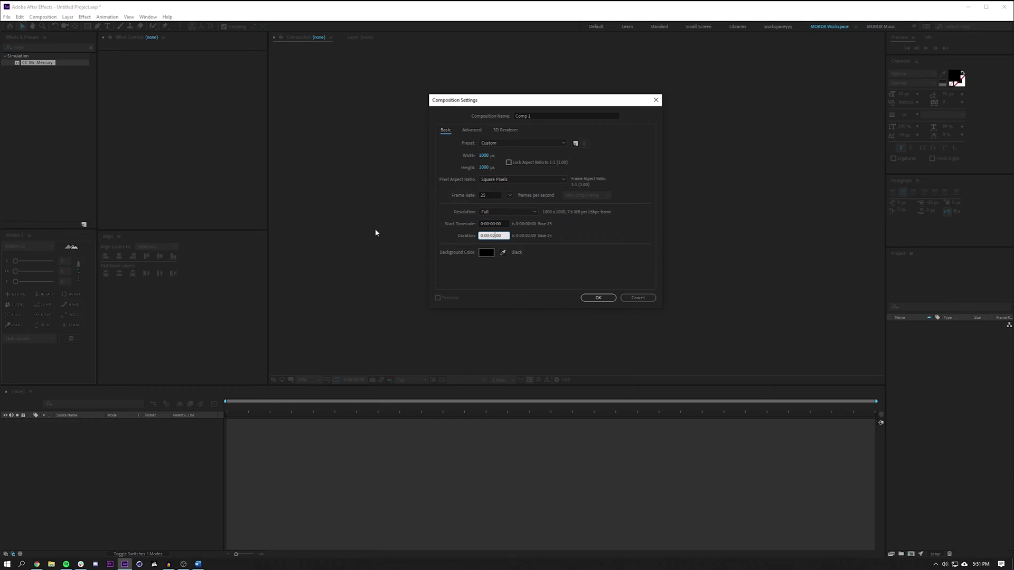
left_click(602, 298)
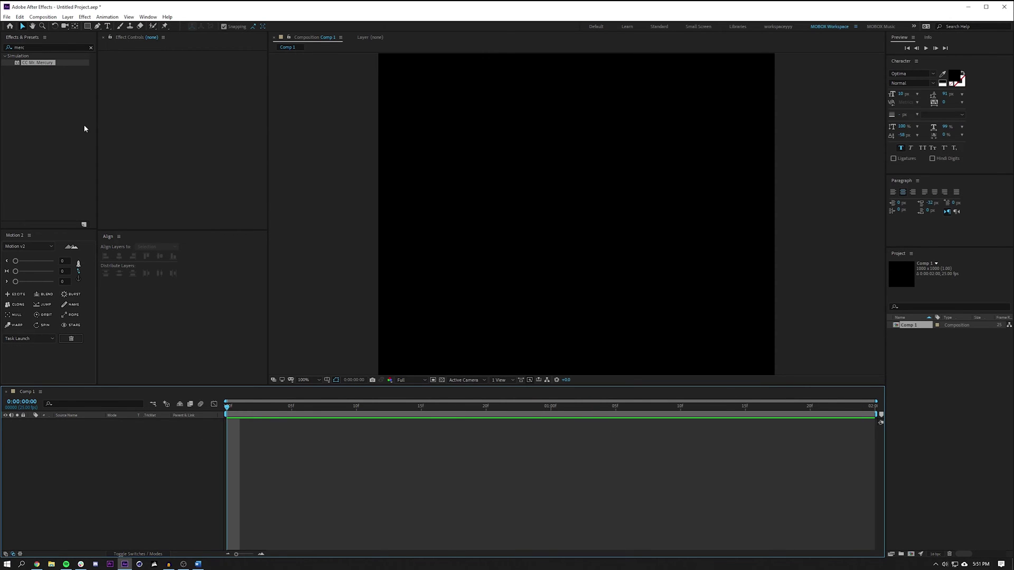
Step: Add a comp-sized 1000×1000 solid named Pale Yellow Solid 1 in colour F3EFBB
left_click(67, 17)
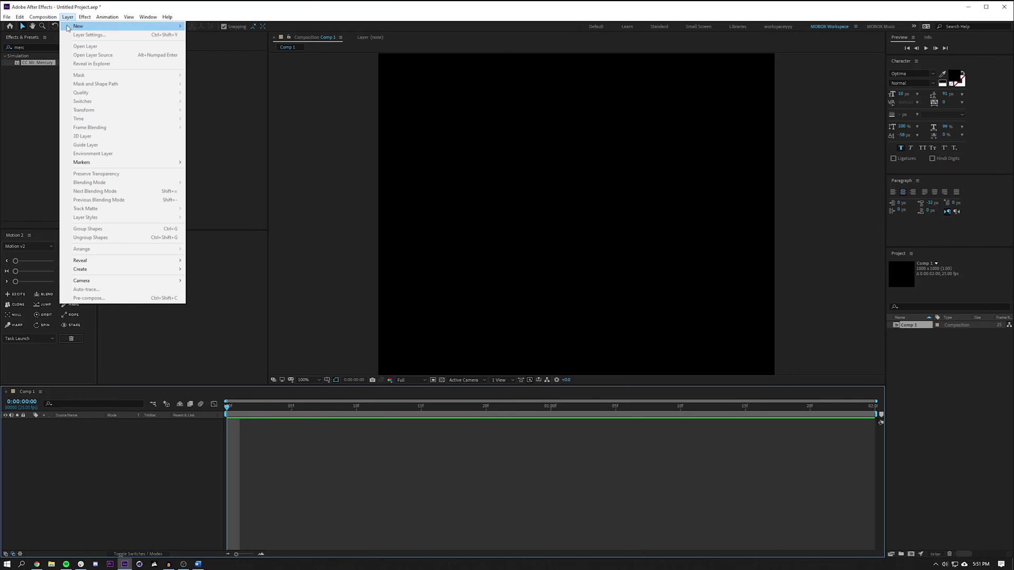
mouse_move(74, 26)
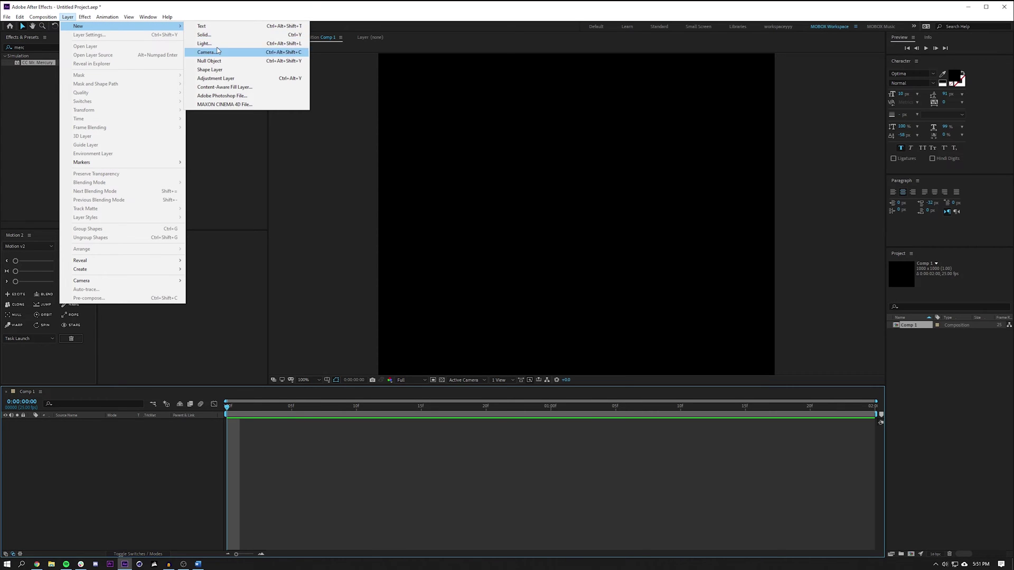
left_click(219, 36)
left_click(91, 139)
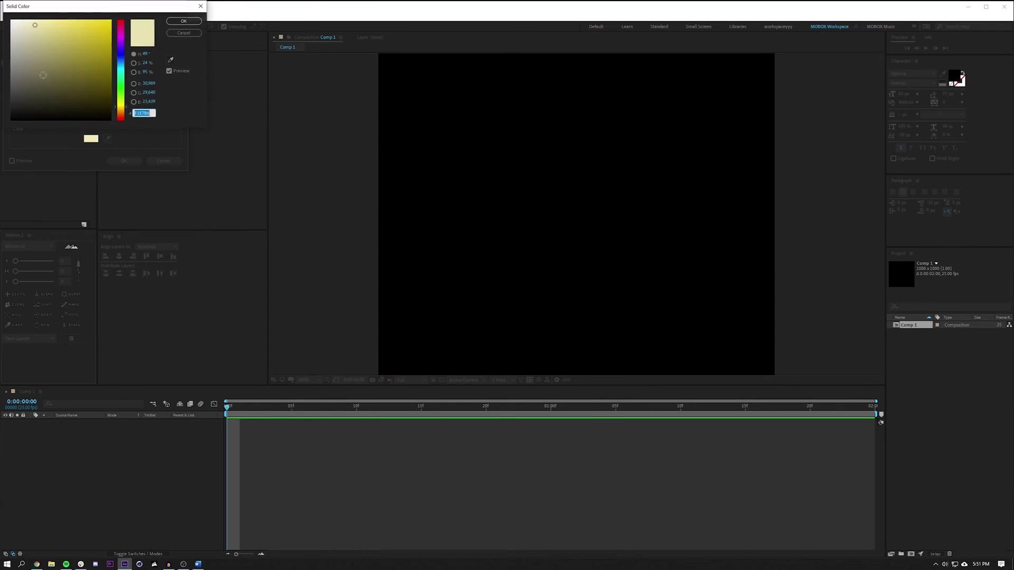
left_click(34, 25)
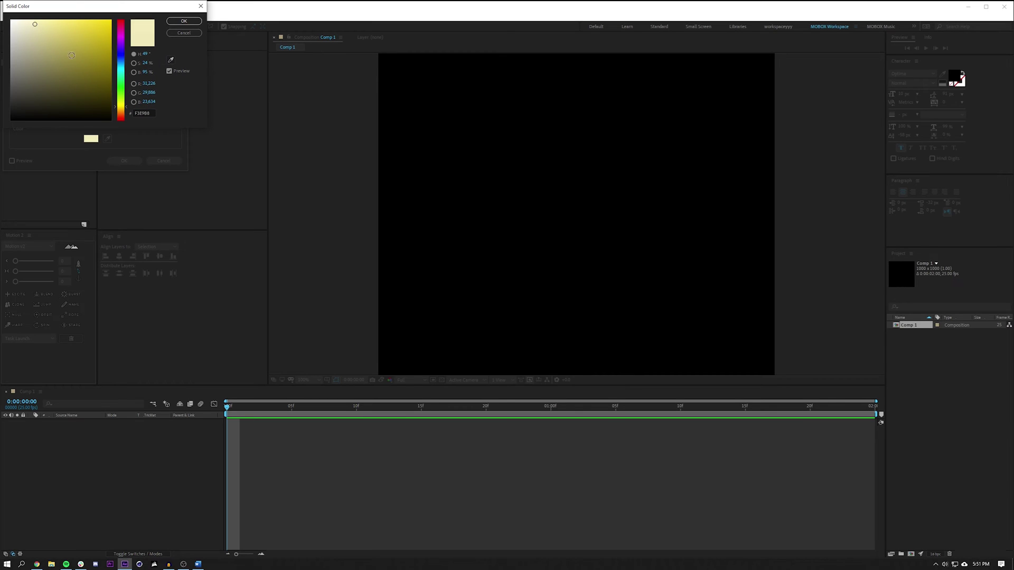
left_click_drag(81, 9, 286, 110)
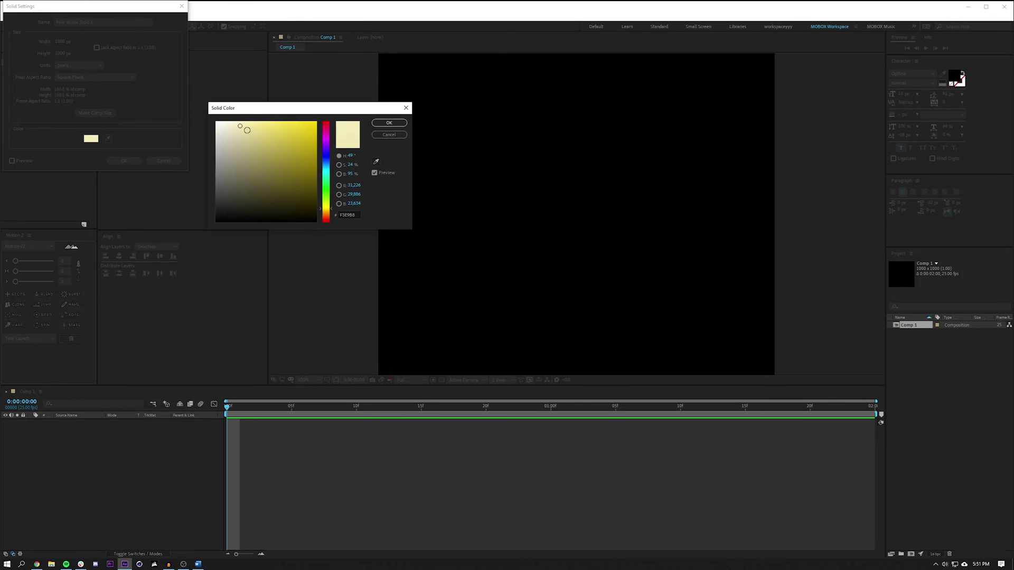
left_click(389, 123)
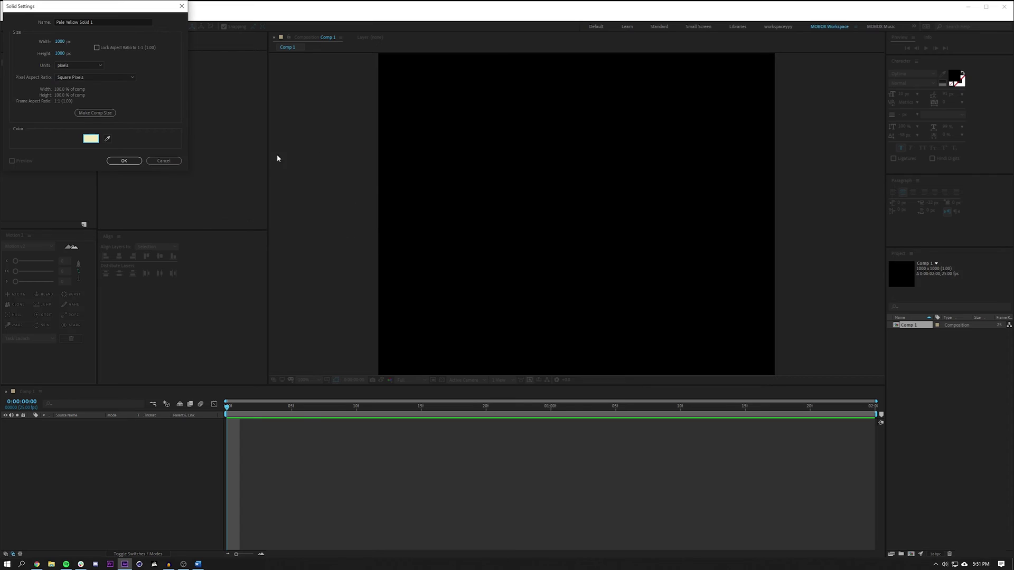
left_click(125, 161)
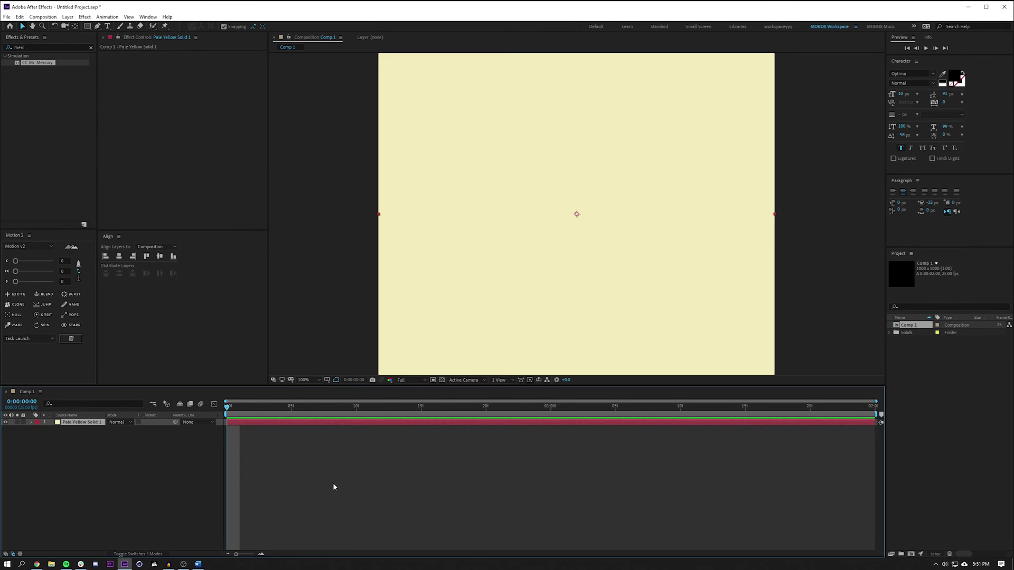
left_click(342, 510)
Step: Search 'cc mr. m' in Effects & Presets and drop CC Mr. Mercury onto the solid
left_click(44, 47)
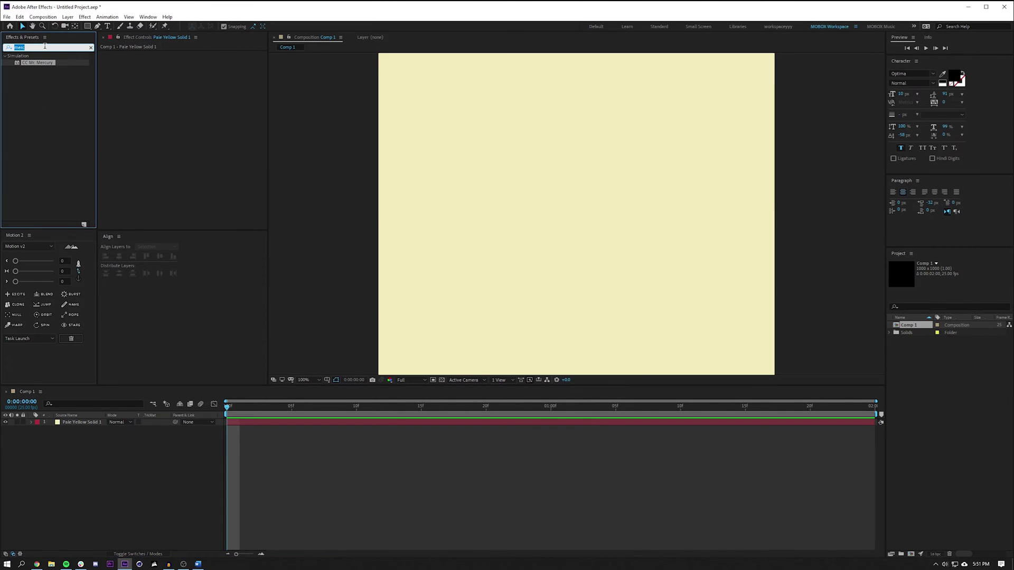
type("cc mr. m")
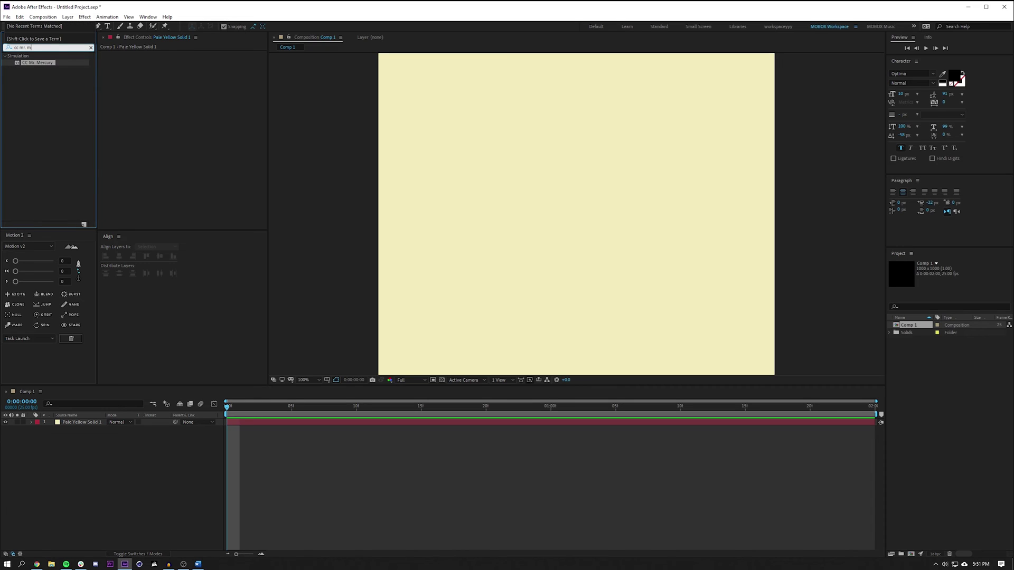
left_click(35, 104)
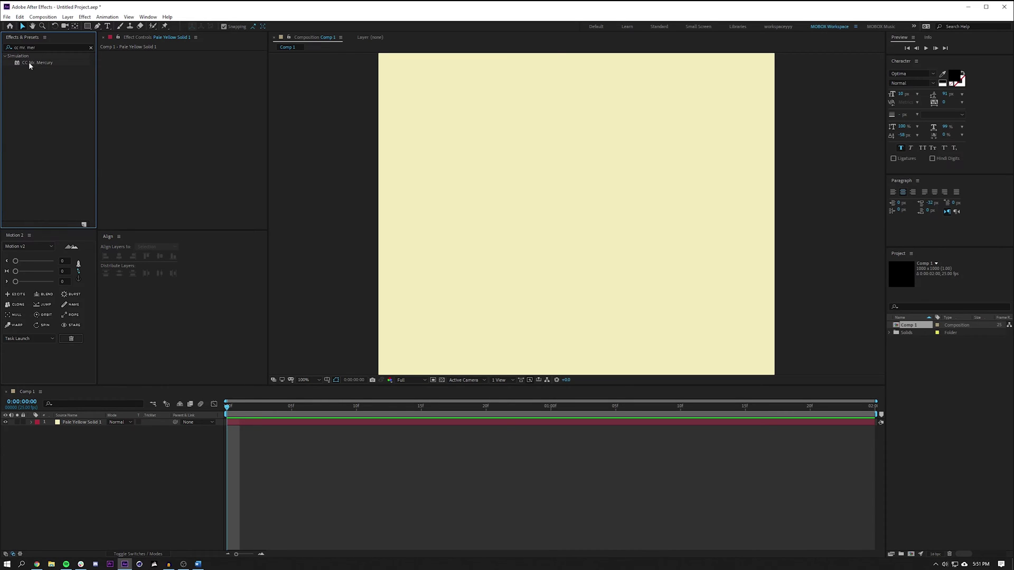
left_click_drag(30, 65, 578, 222)
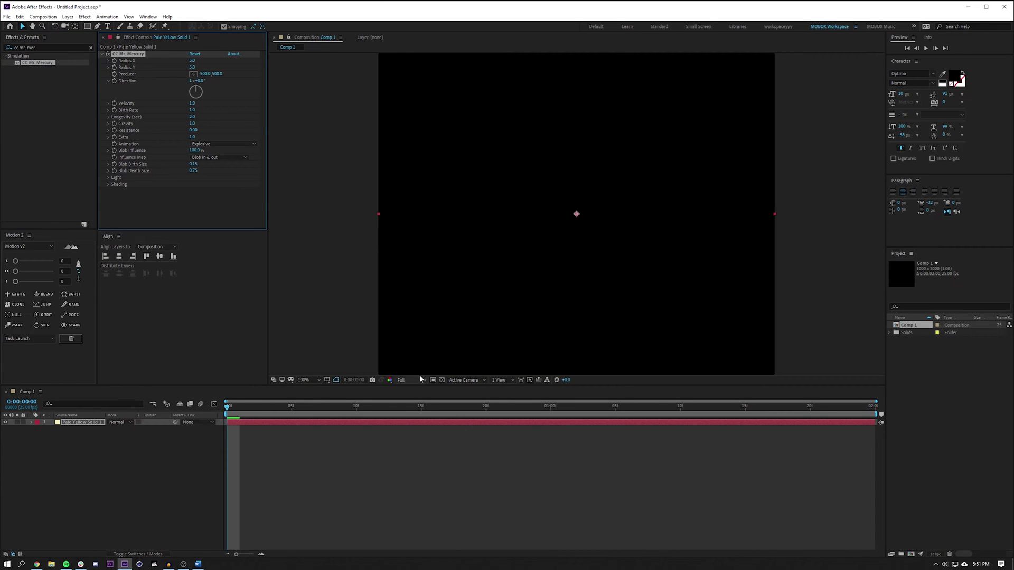
key("space")
Step: Preview the mercury animation, fit the viewer, and scrub Radius X up to 61
key("comma")
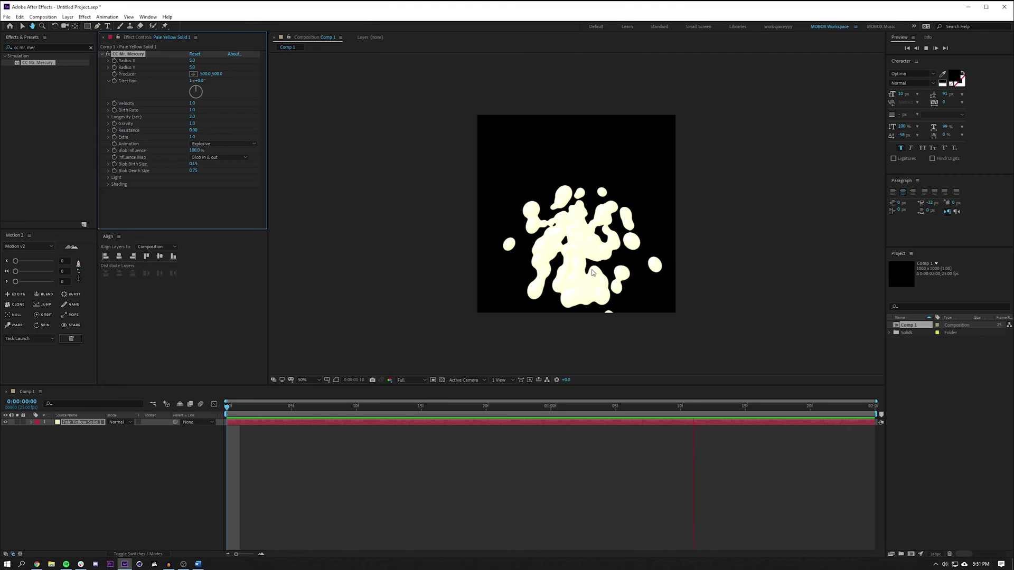
key("space")
key("period")
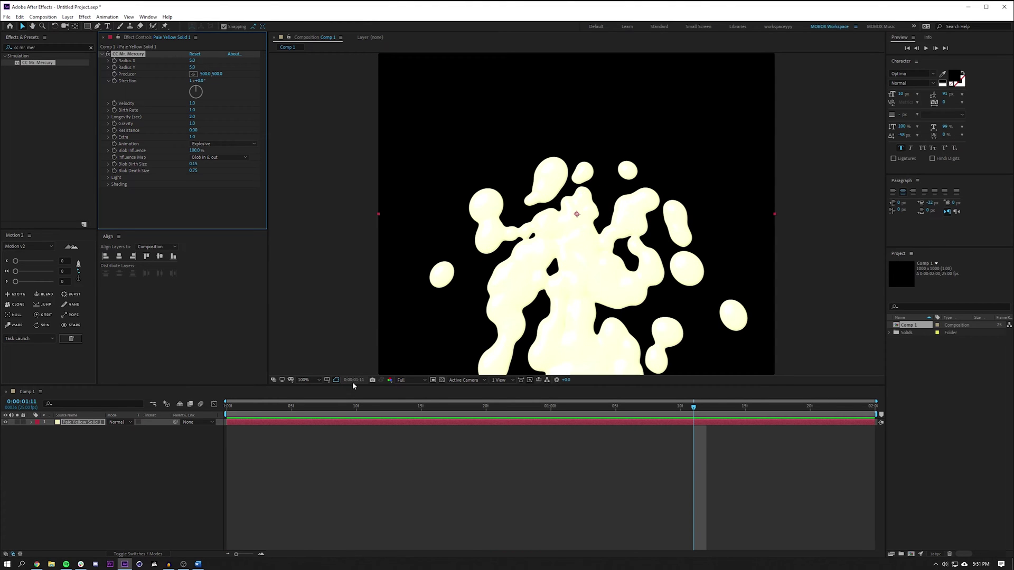
left_click(305, 379)
left_click(311, 390)
left_click_drag(354, 385, 354, 429)
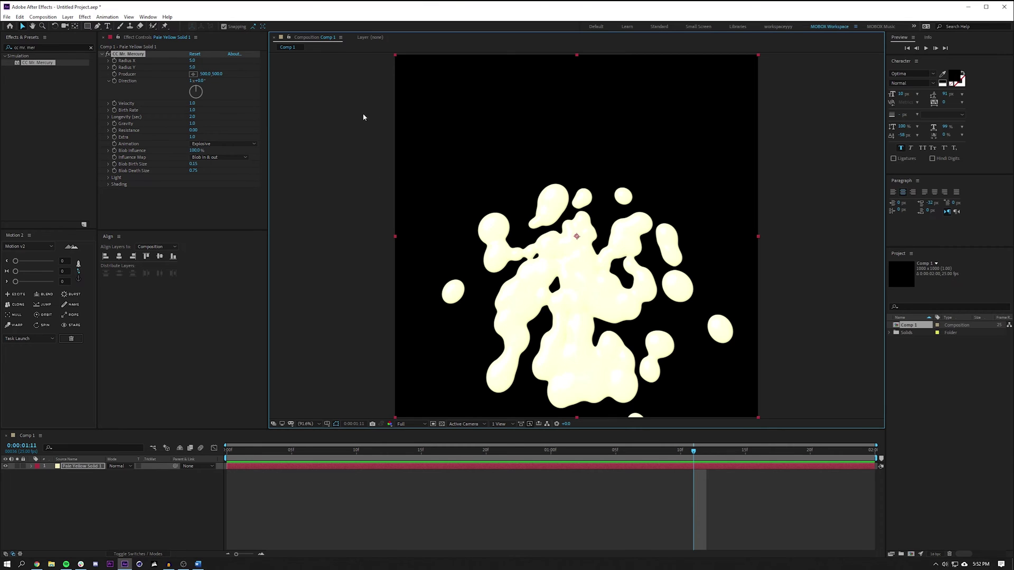
left_click_drag(191, 61, 224, 69)
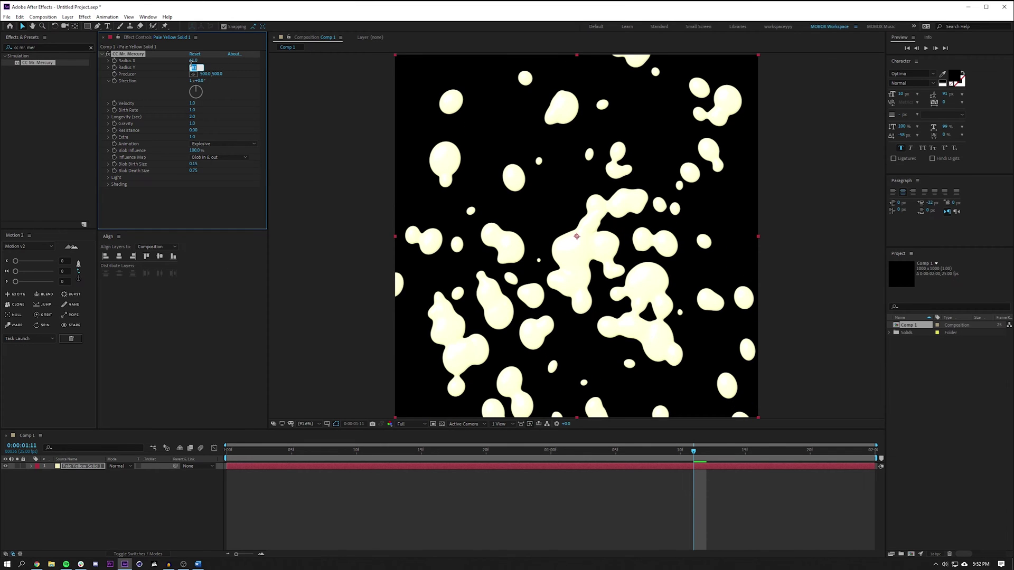
Step: Set Radius Y to 90, Birth Rate to 2.0 and Longevity to 1 second, then preview
key("Return")
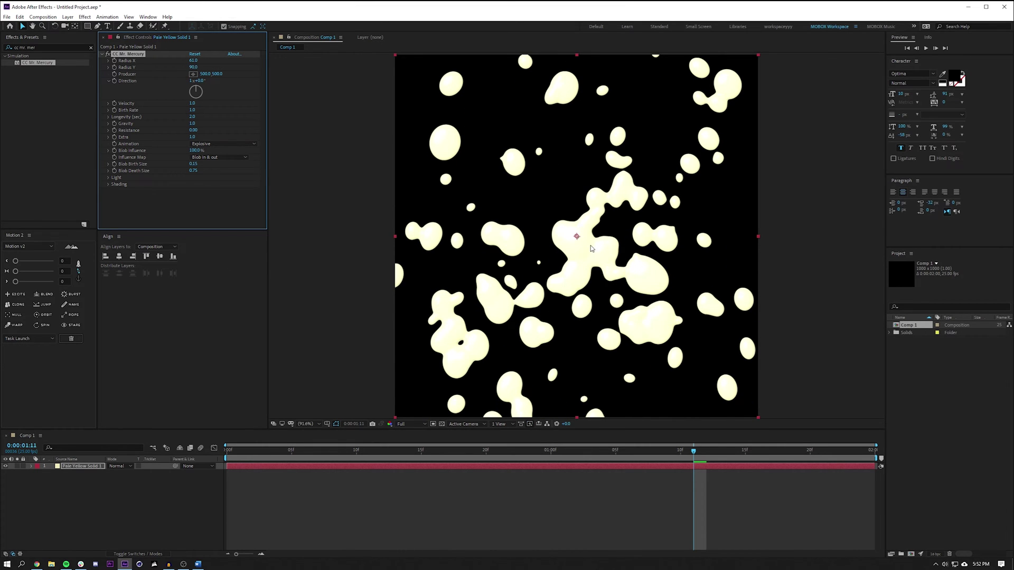
key("comma")
key("comma")
key("period")
key("period")
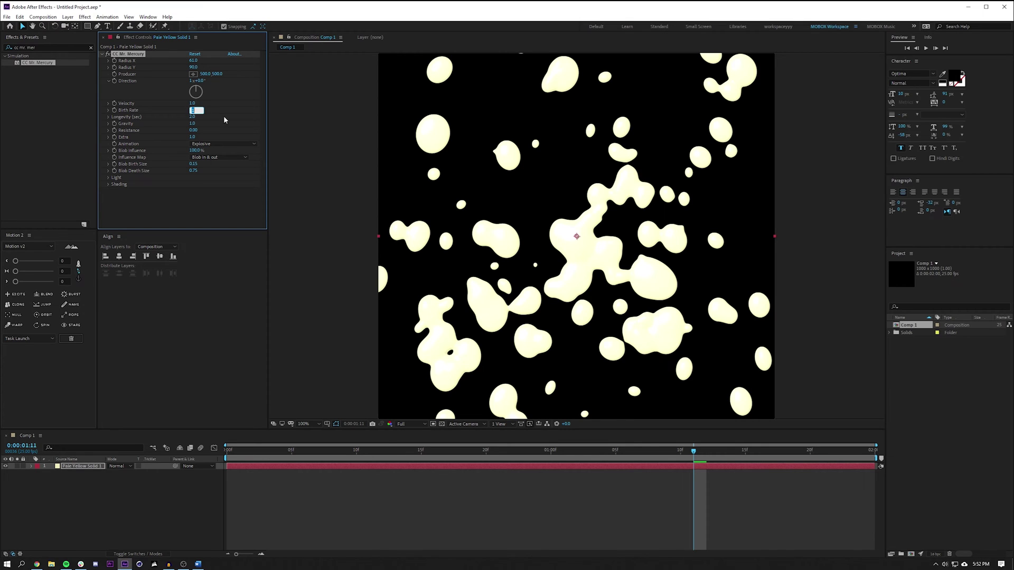
key("Return")
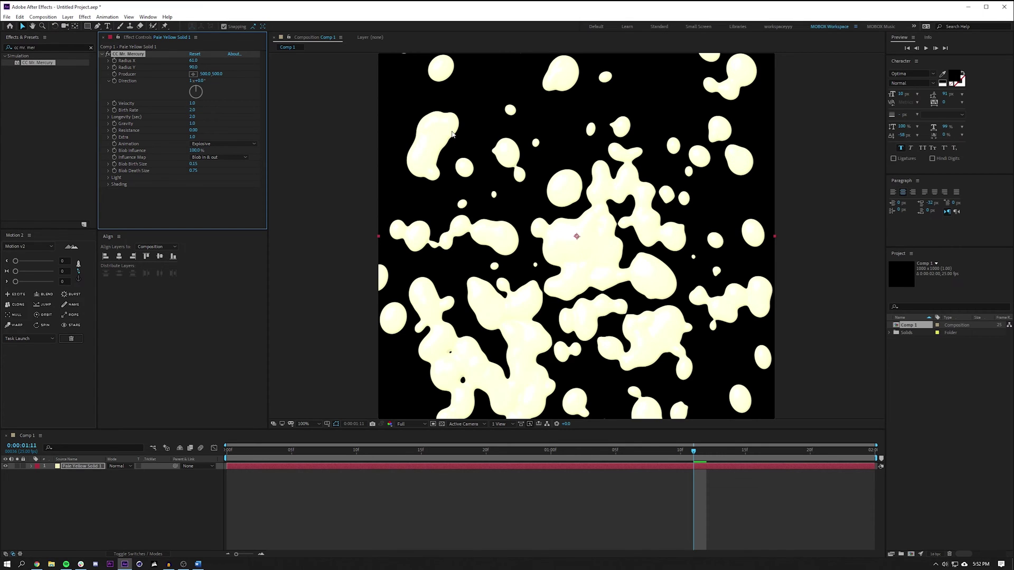
left_click(192, 117)
type("1")
key("Return")
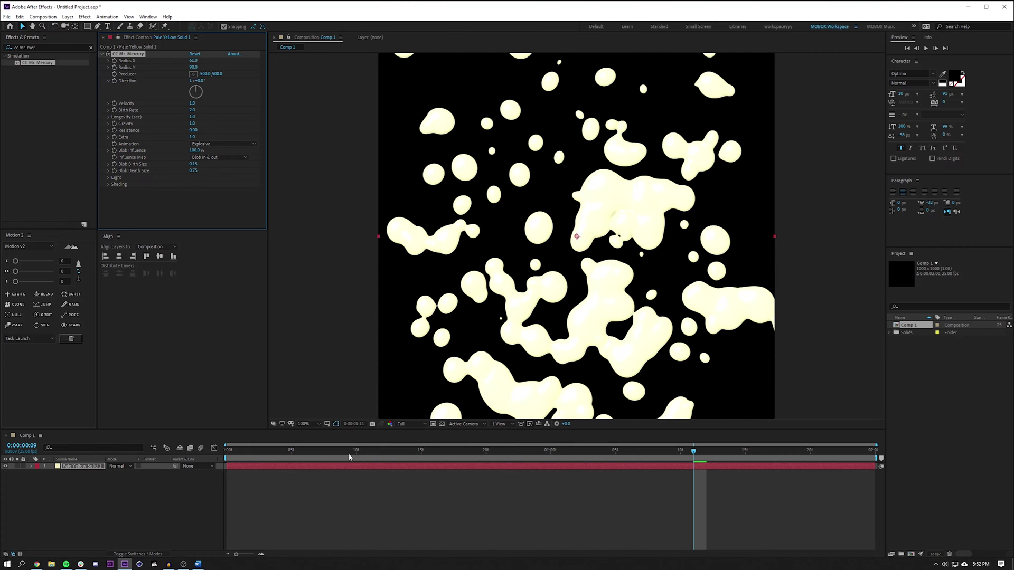
key("space")
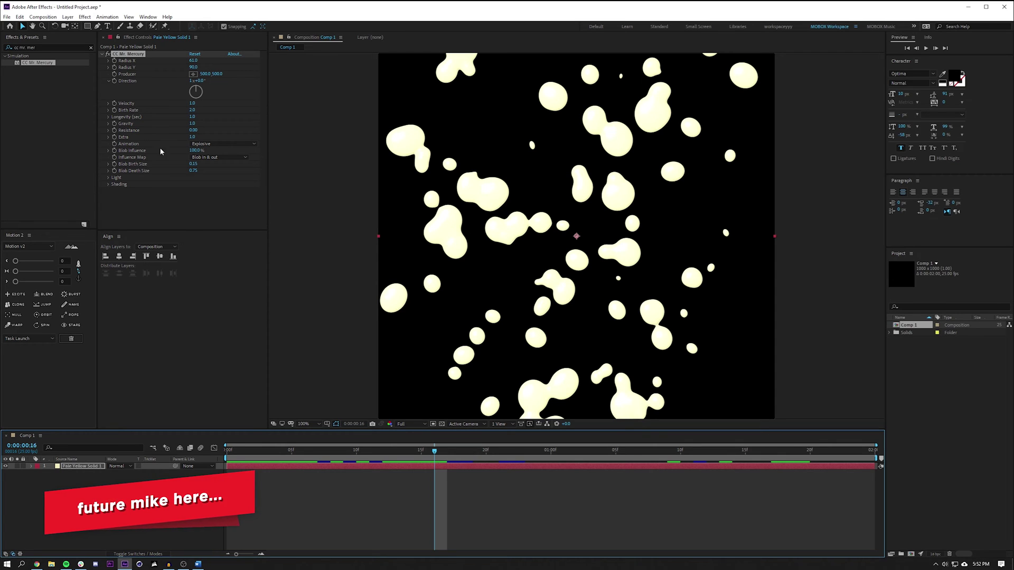
left_click(221, 144)
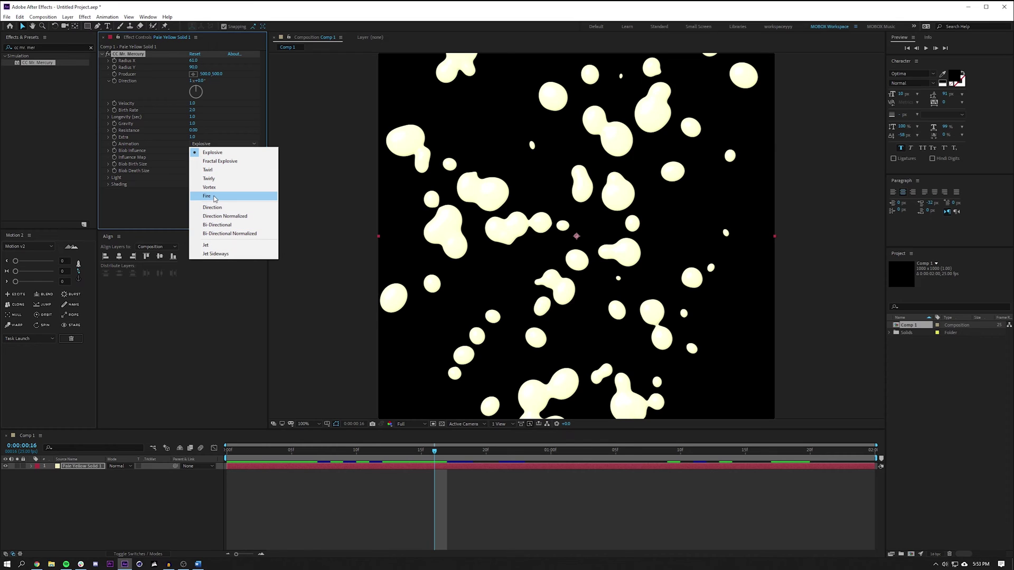
Step: Preview the Fire animation style, then switch CC Mr. Mercury's Animation to Vortex
left_click(211, 196)
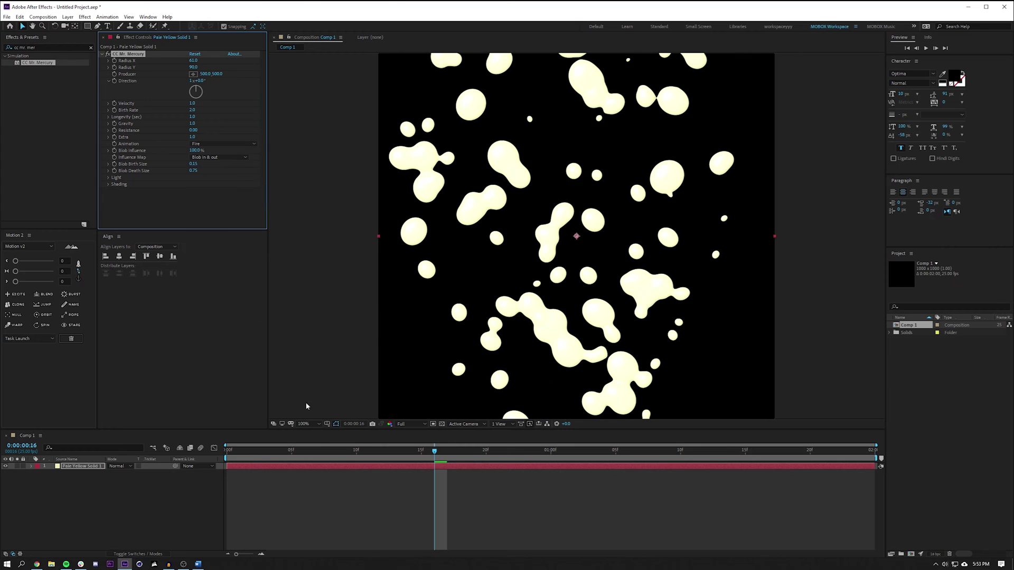
key("space")
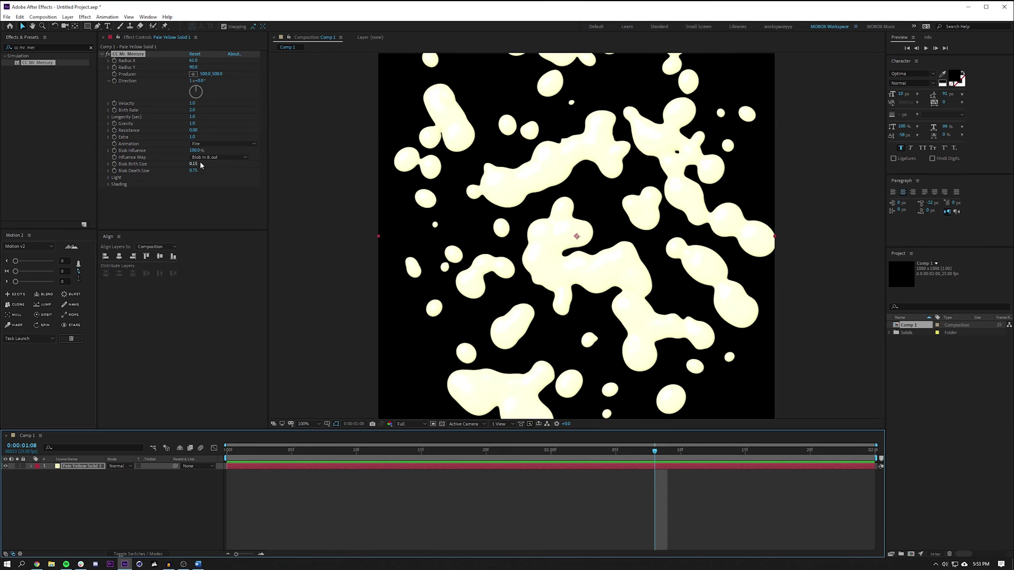
left_click(217, 145)
left_click(210, 187)
key("space")
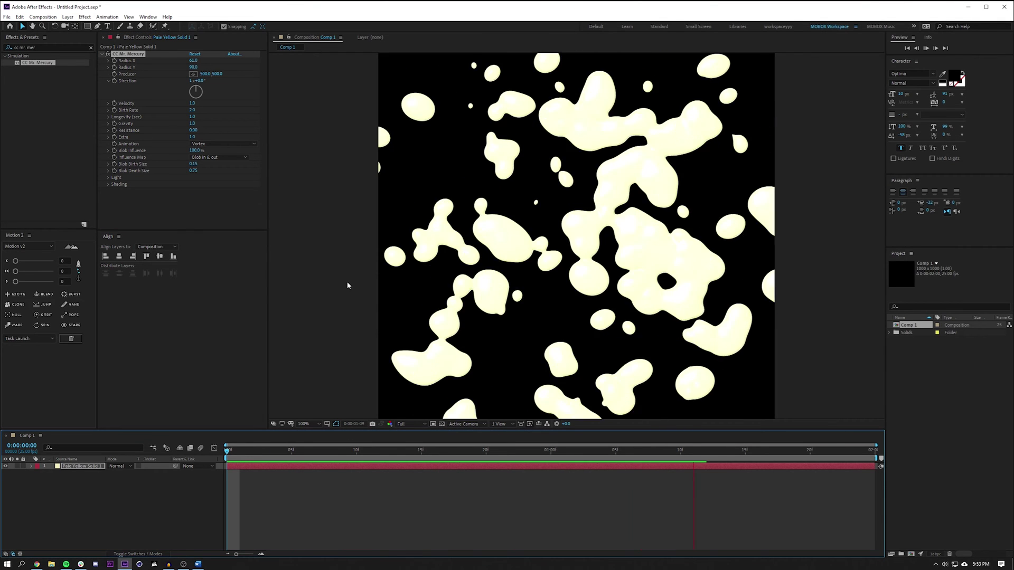
key("space")
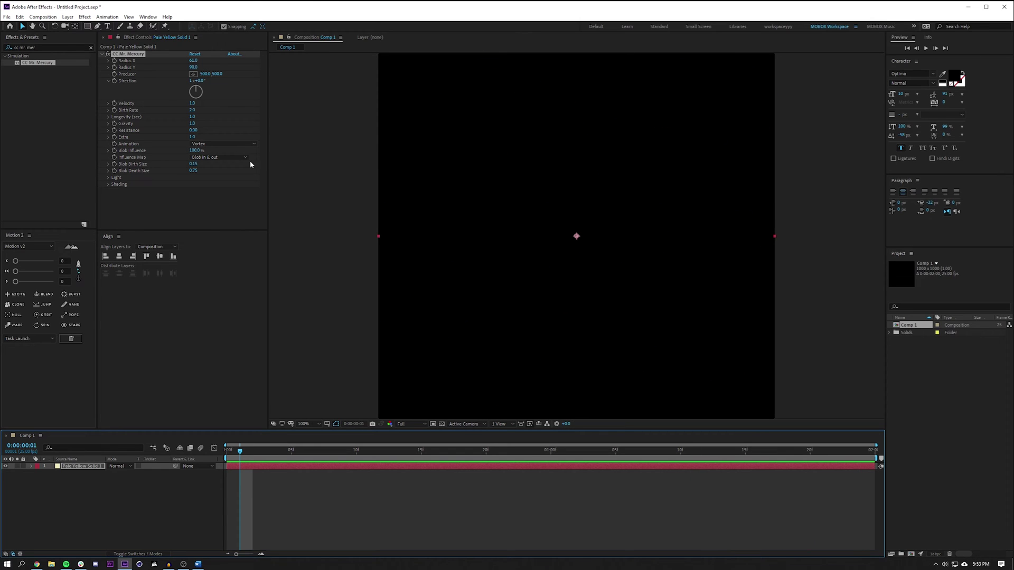
Step: Set Blob Birth Size to 0.05 after briefly trying 0.01, then preview the particles
left_click(194, 164)
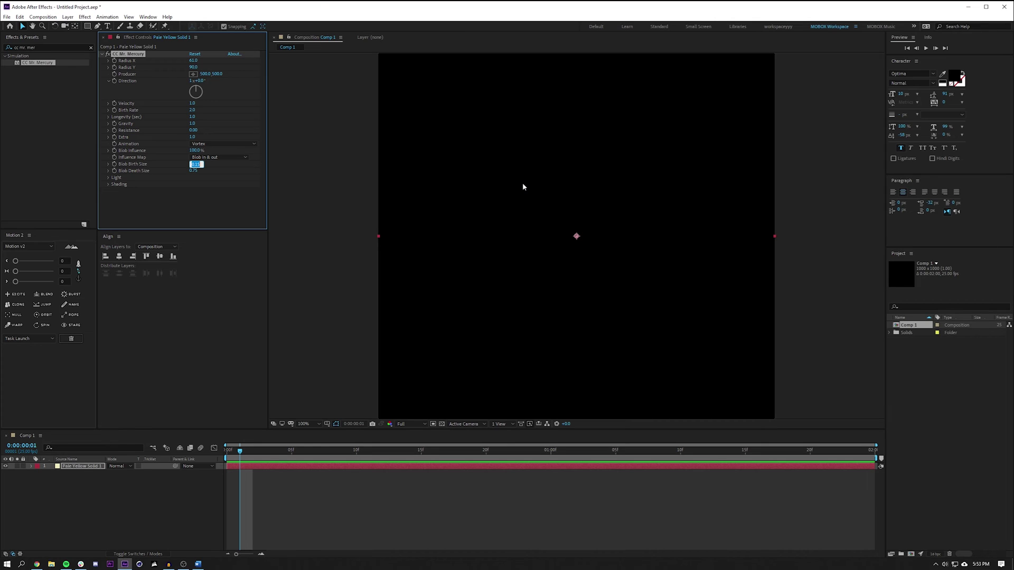
type("0.01")
key("Tab")
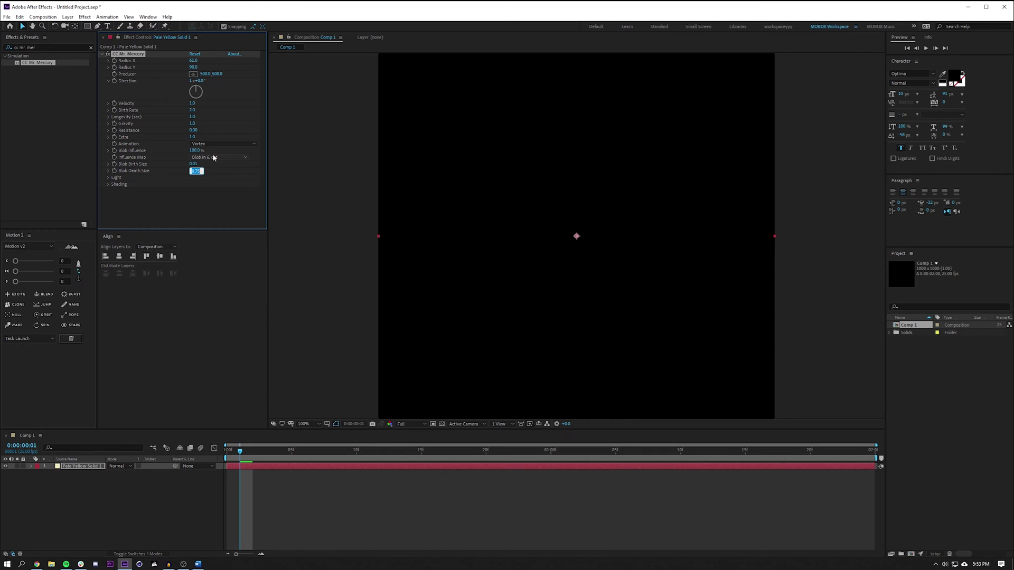
left_click(193, 165)
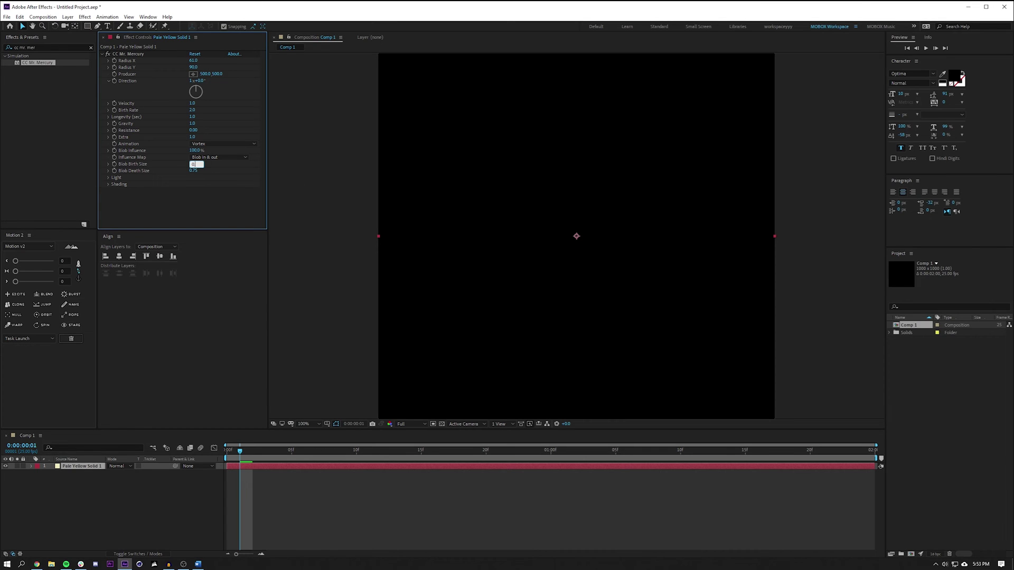
key("Tab")
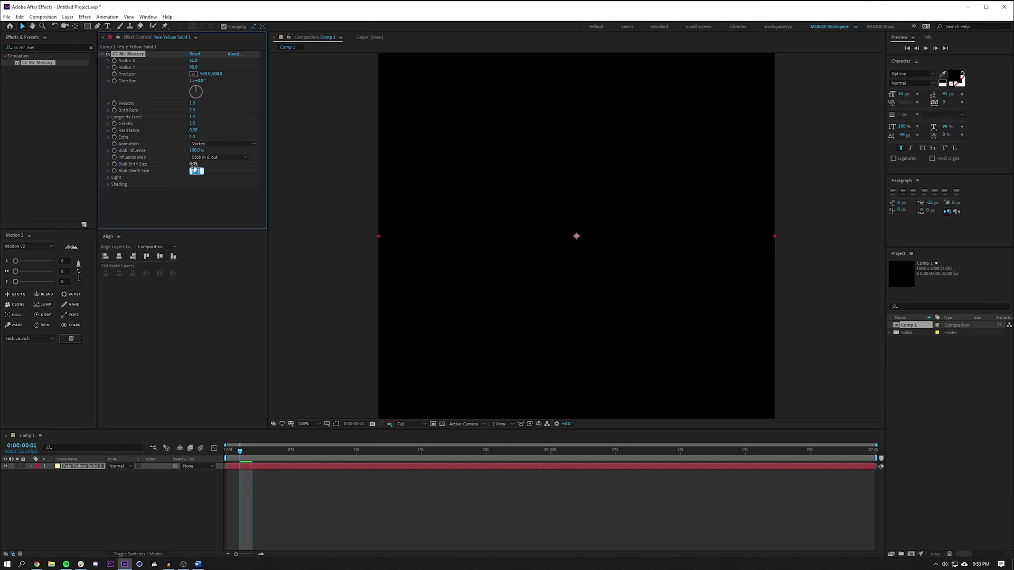
left_click(285, 458)
key("space")
scroll(527, 250, "down", 2)
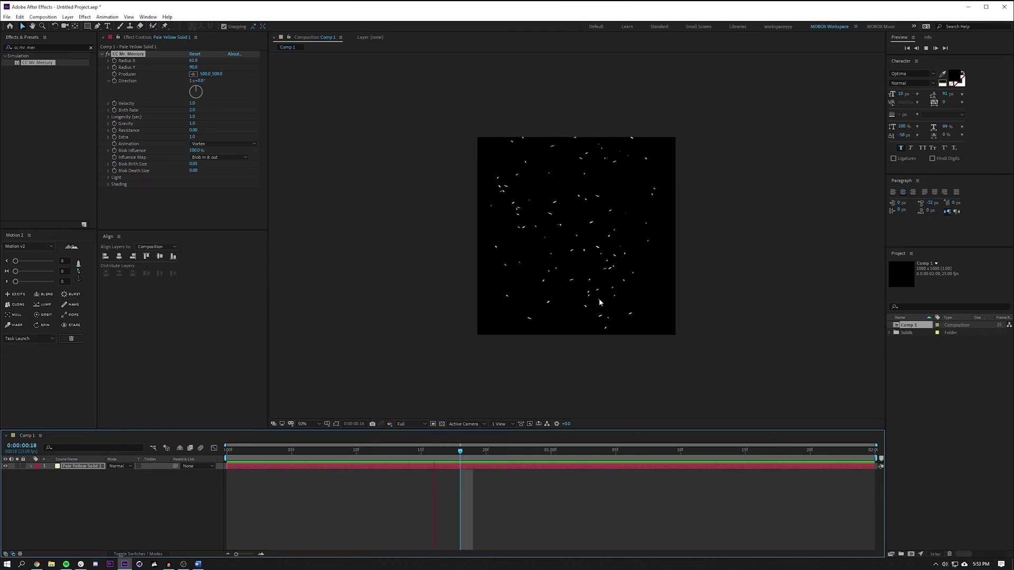
Step: Reduce Radius X from 61 to 38 and replay the particles from the start
key("space")
left_click_drag(194, 60, 165, 62)
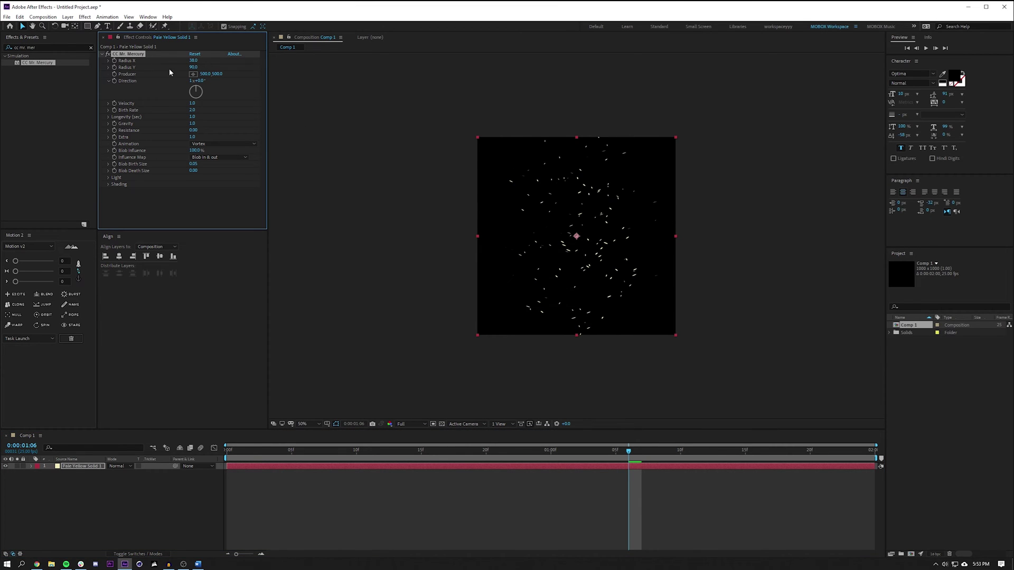
left_click(282, 446)
key("Home")
key("space")
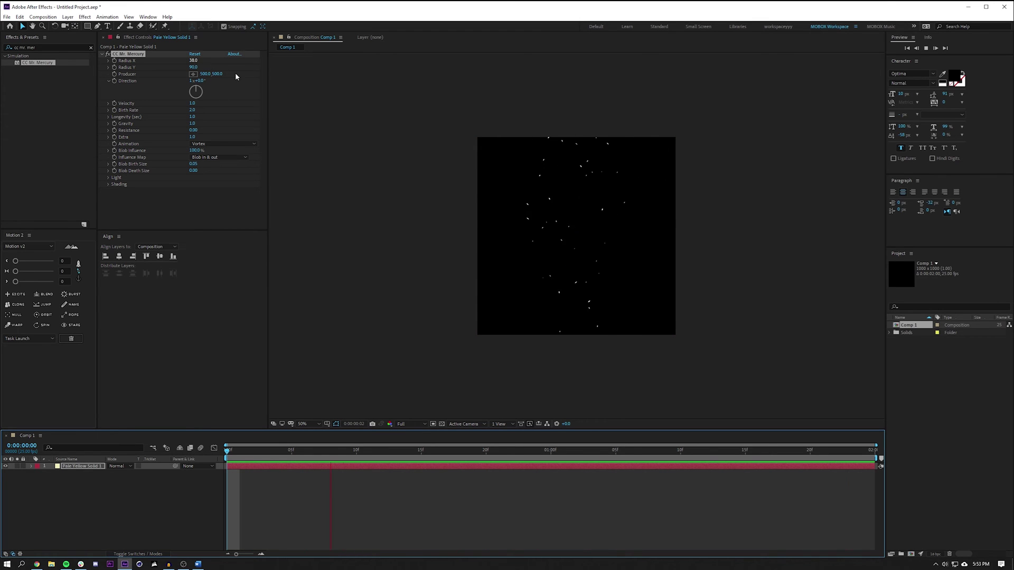
key(".")
Step: Switch the Animation style to Fire and preview it from the start
left_click(222, 143)
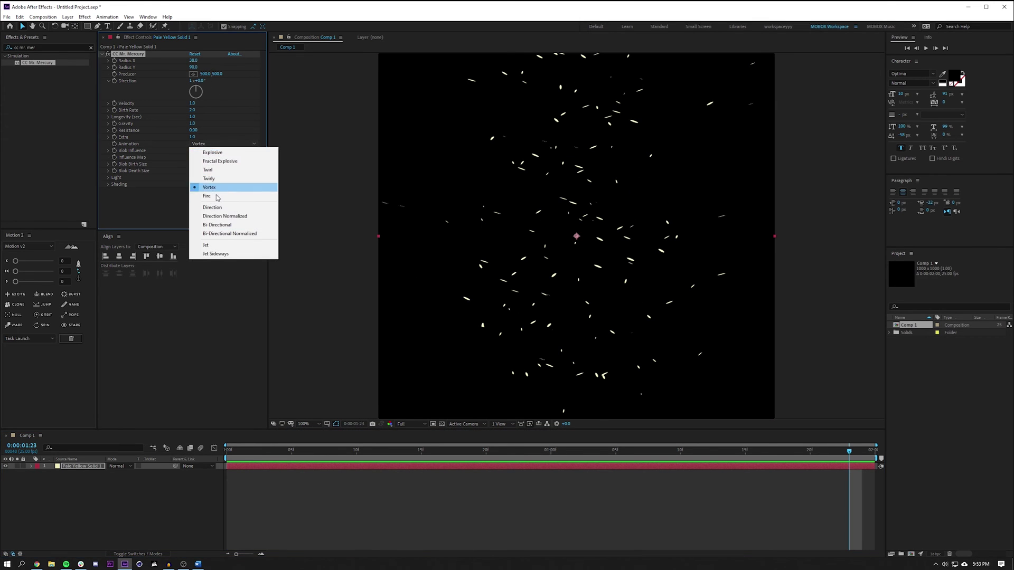
left_click(222, 196)
left_click(396, 450)
key("Home")
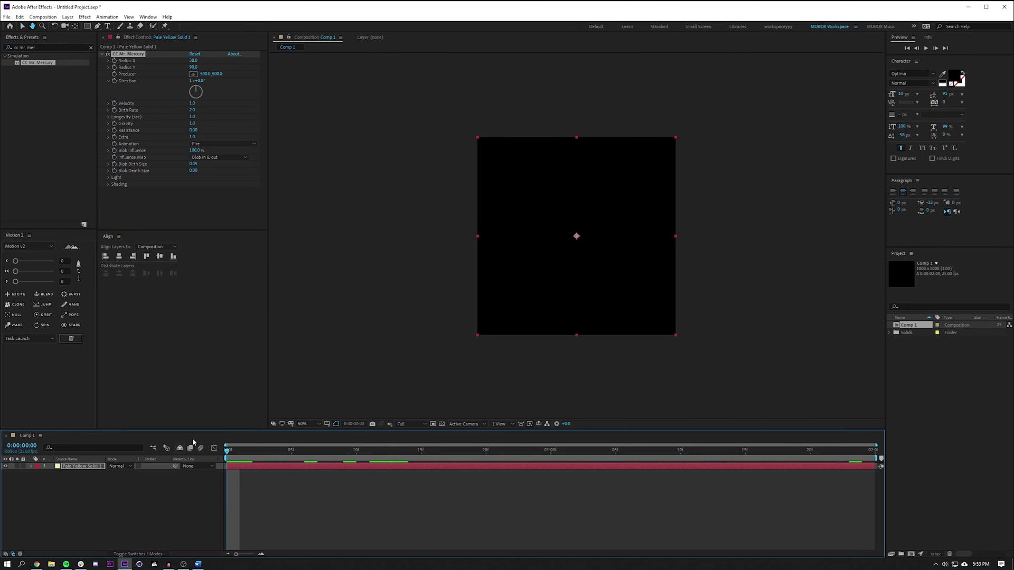
key("space")
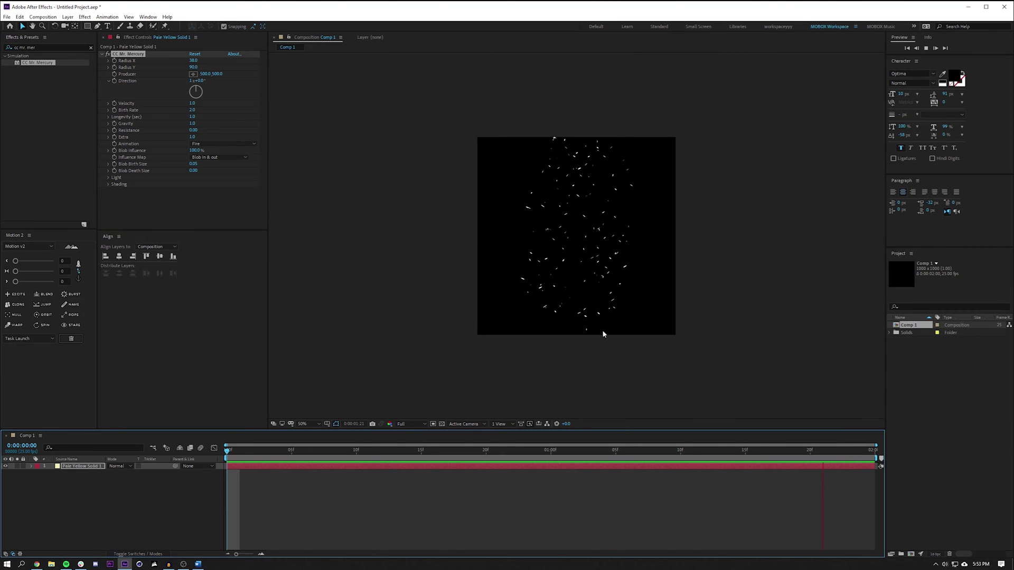
key("space")
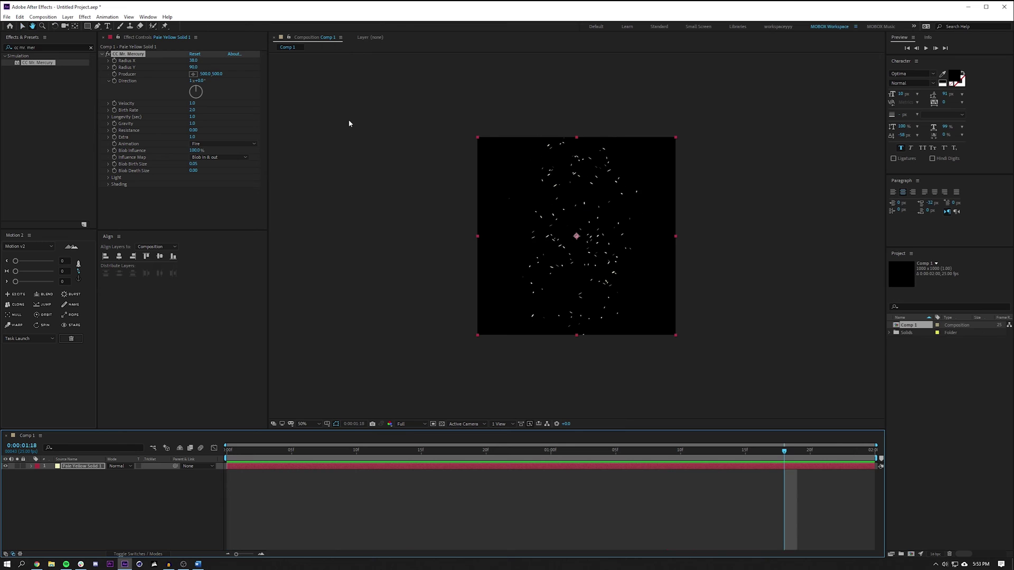
Step: Try the Twirl animation style with a preview from the start
left_click(227, 143)
left_click(222, 169)
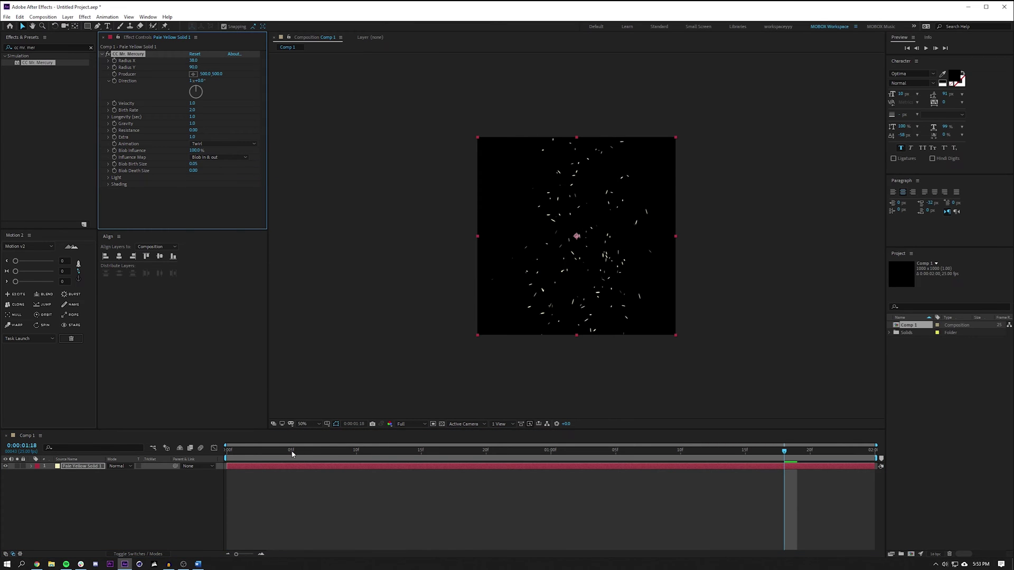
left_click(292, 453)
key("space")
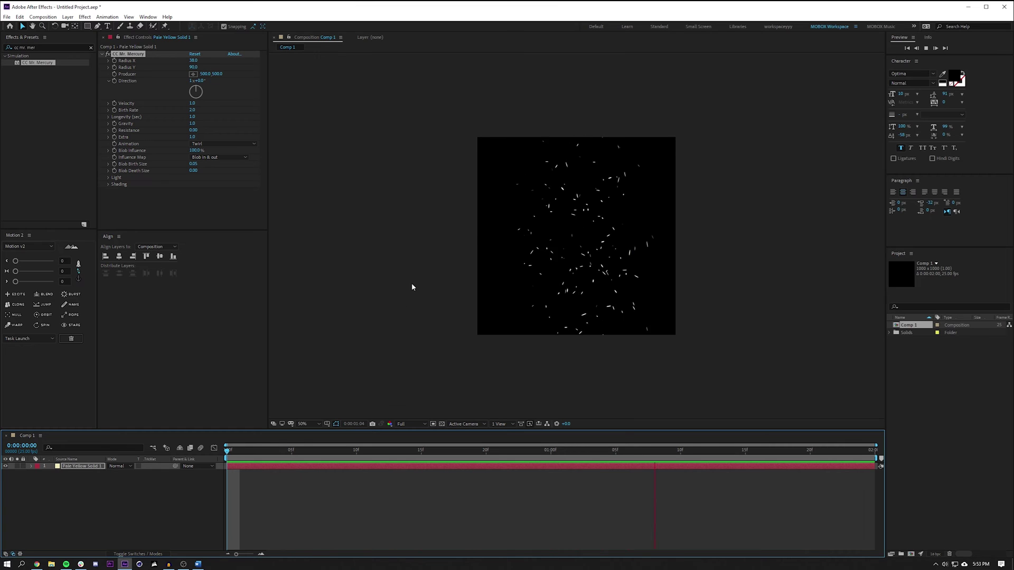
key("space")
Step: Set the Animation style back to Vortex and preview it
left_click(217, 142)
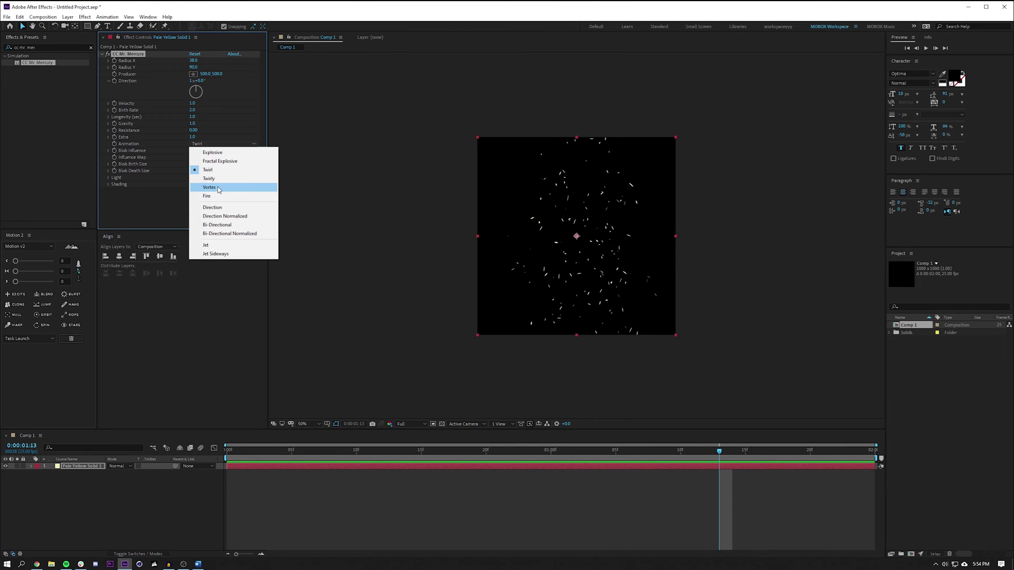
left_click(211, 189)
left_click(394, 450)
key("space")
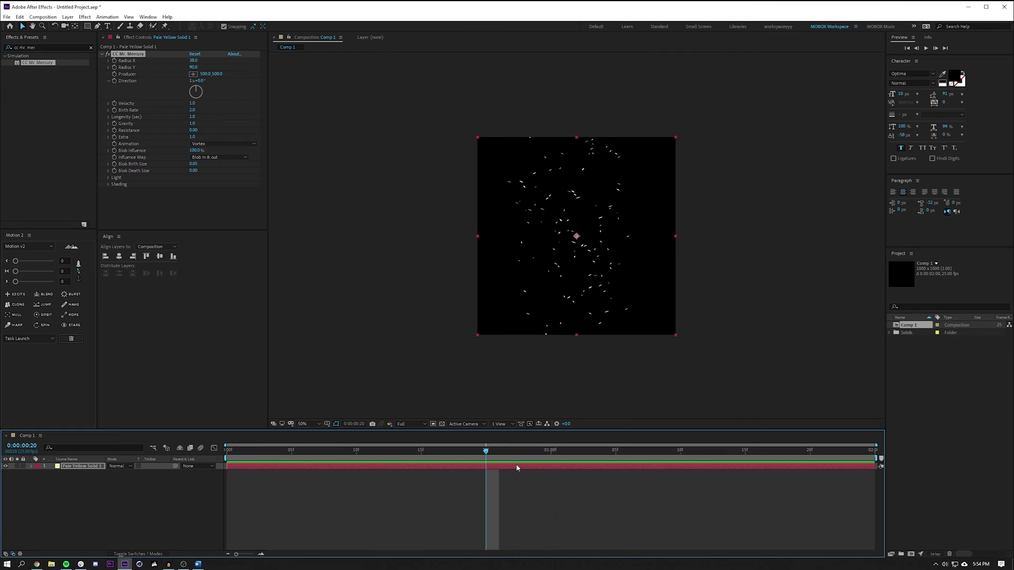
Step: Keyframe Birth Rate at 0:00:00:20, then set it to 0 at the one-second mark
mouse_move(491, 453)
left_mouse_down()
mouse_move(374, 454)
mouse_move(487, 462)
left_mouse_up()
key("/")
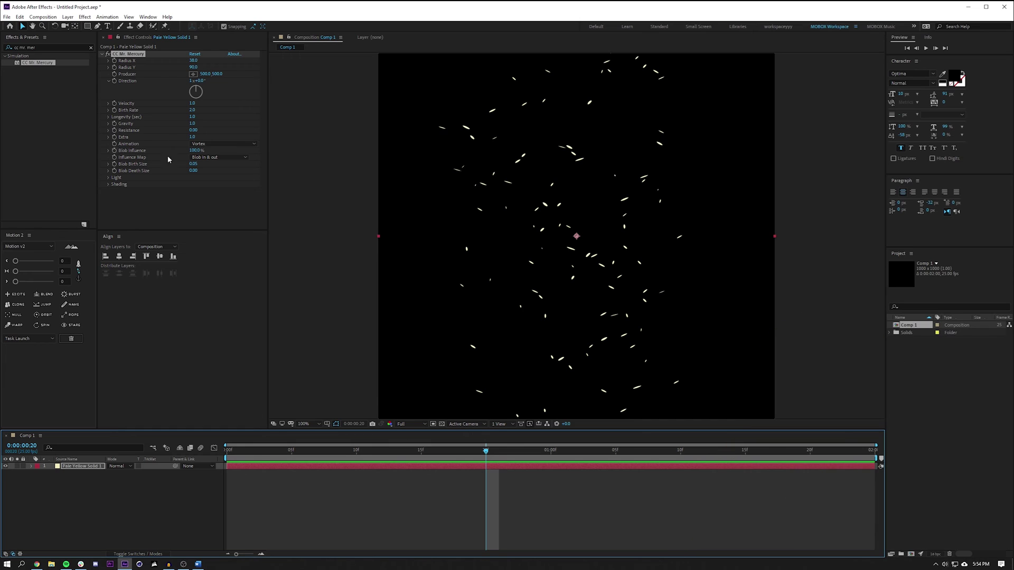
left_click(115, 109)
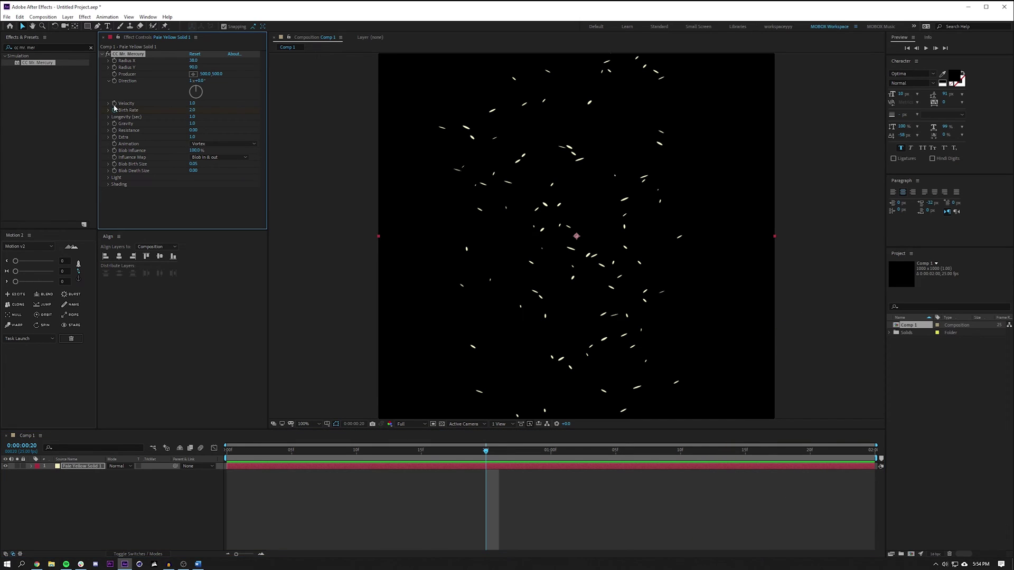
left_click(551, 450)
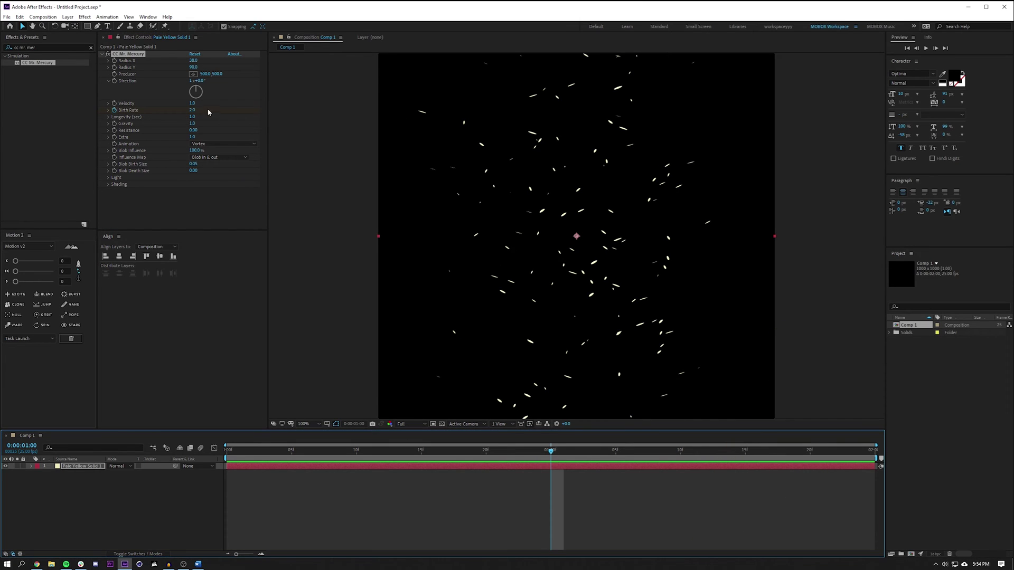
left_click(192, 110)
type("0")
key("Return")
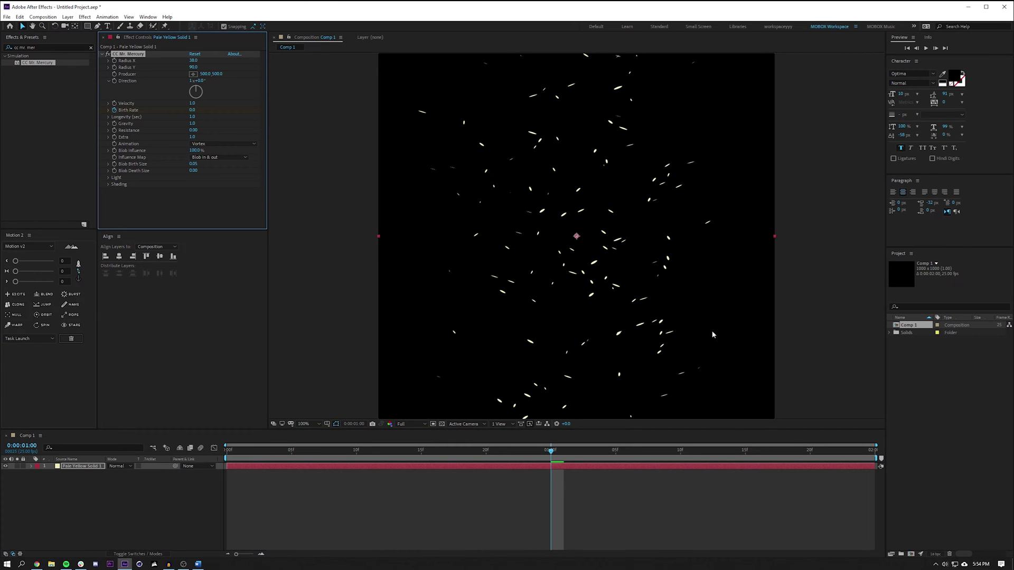
Step: Reveal the Birth Rate keyframes and preview the emission stopping from the start
key("u")
left_click(554, 461)
left_click_drag(550, 450, 279, 450)
key("space")
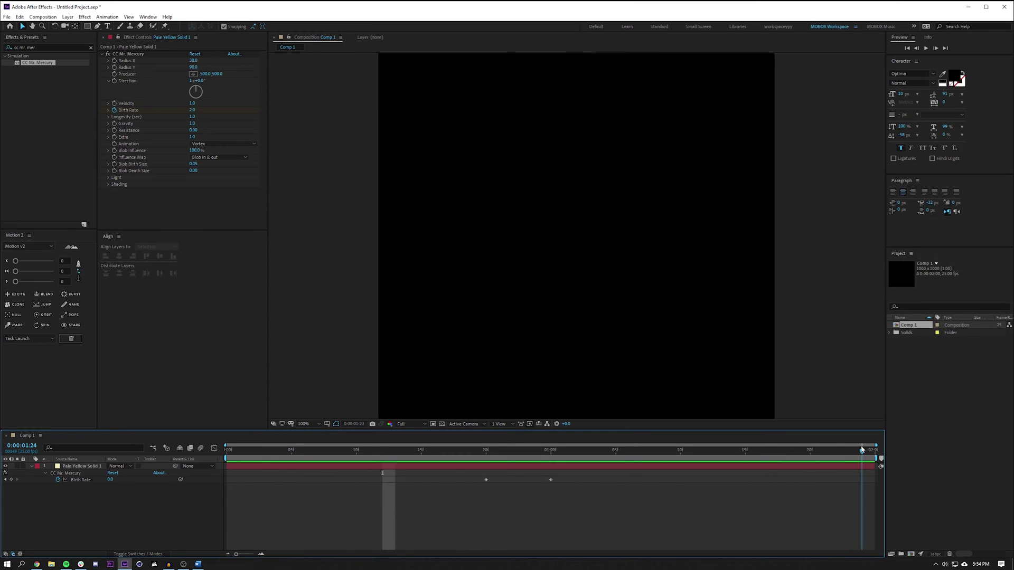
key("space")
key("End")
key("Home")
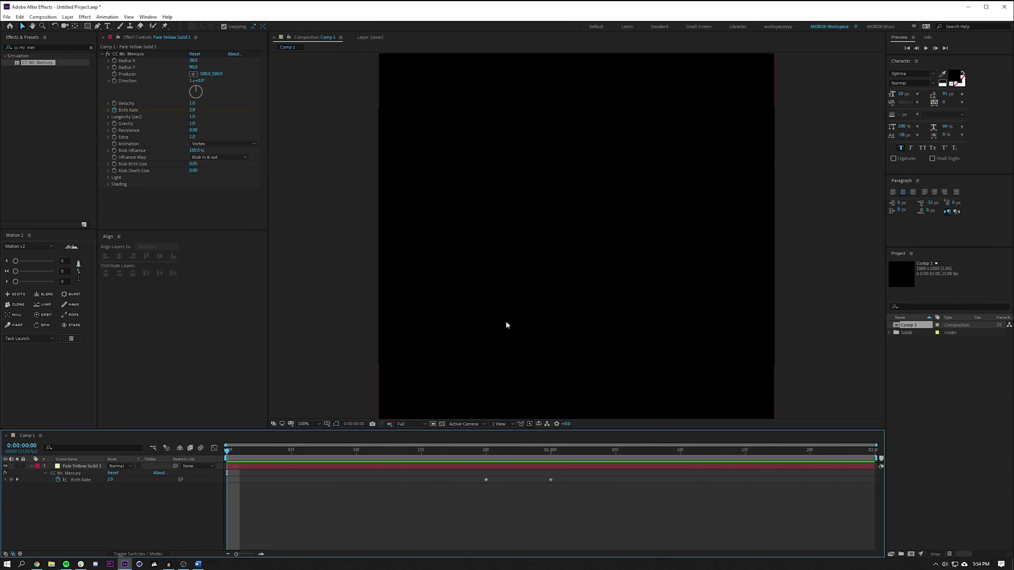
scroll(506, 325, "down", 2)
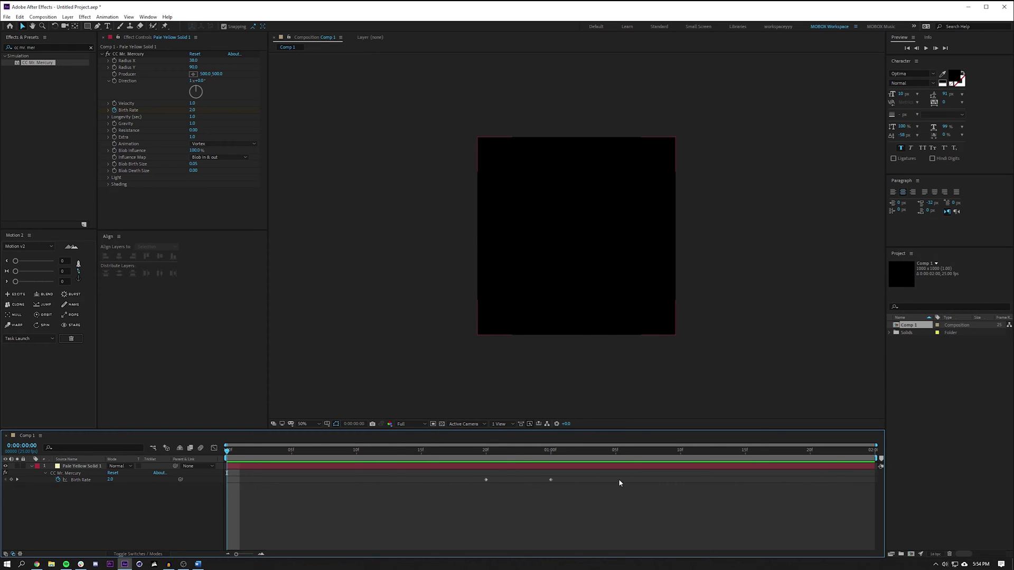
left_click(41, 17)
Step: Create a new composition named Base Lvl 2
left_click(41, 26)
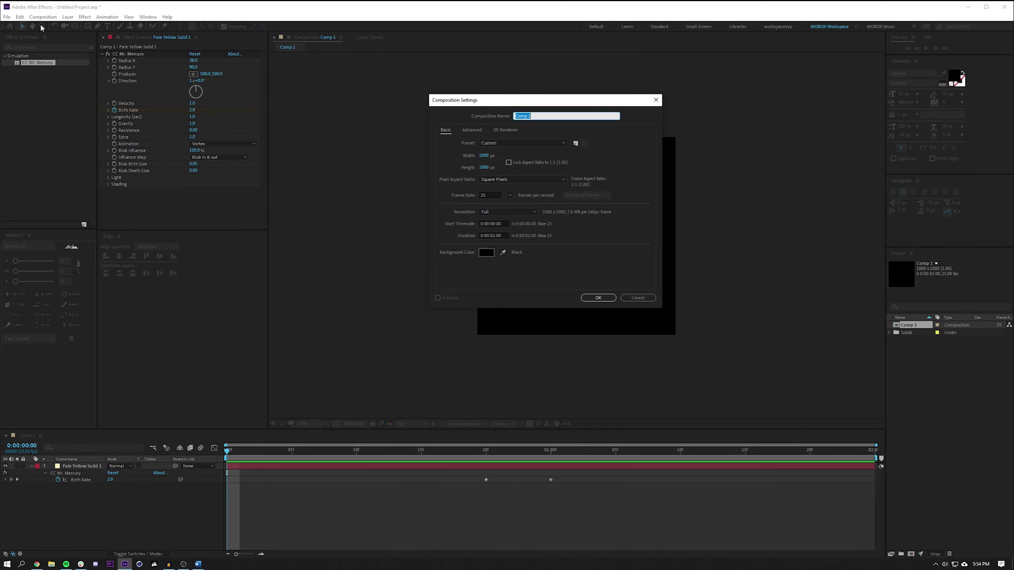
type("Base Lvl 2")
key("Return")
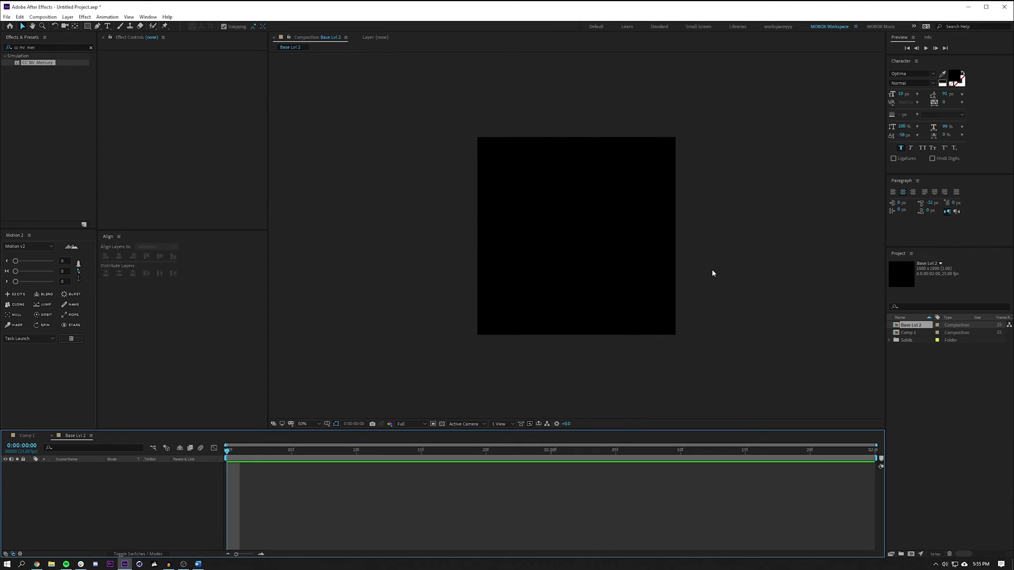
Step: Rename Comp 1 in the Project panel to Base Lvl 1
left_click(917, 333)
key("Return")
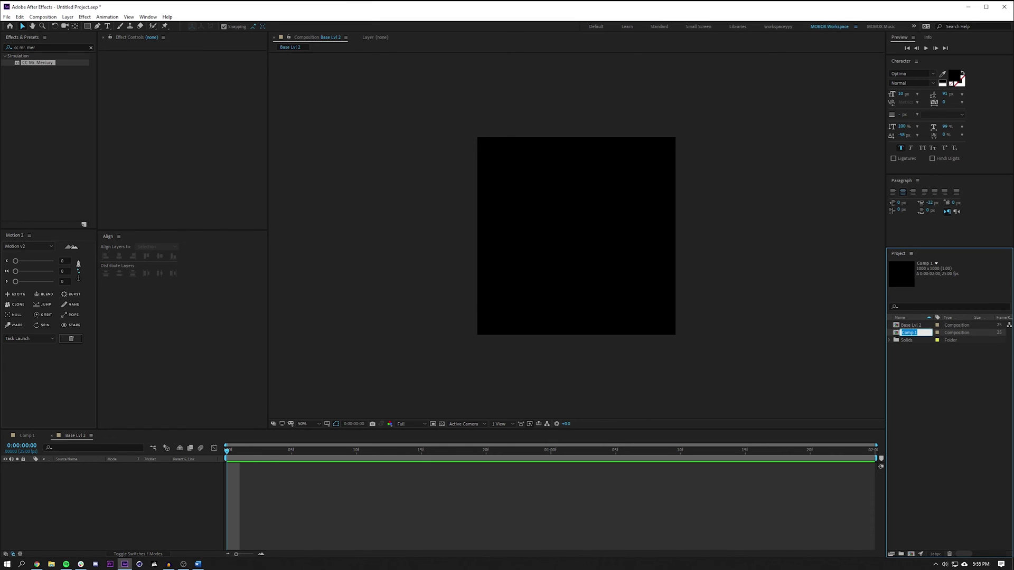
type("Base Lvl")
key("Return")
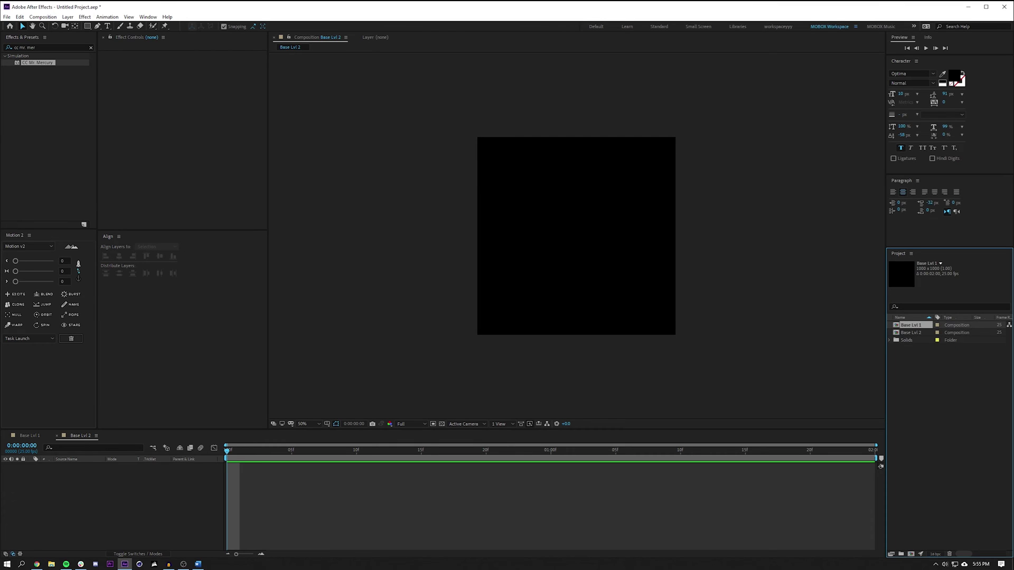
left_click(905, 359)
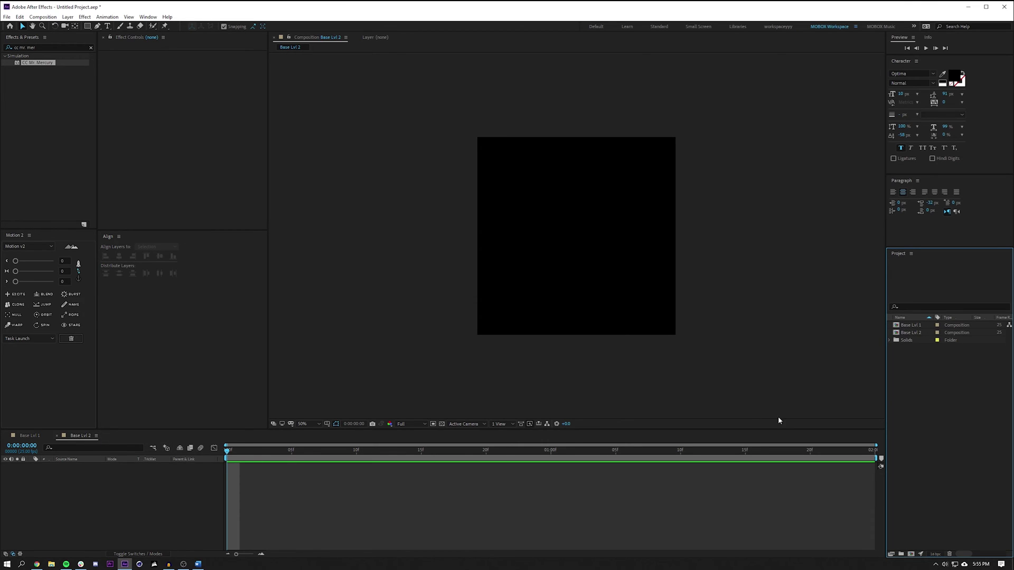
left_click(910, 324)
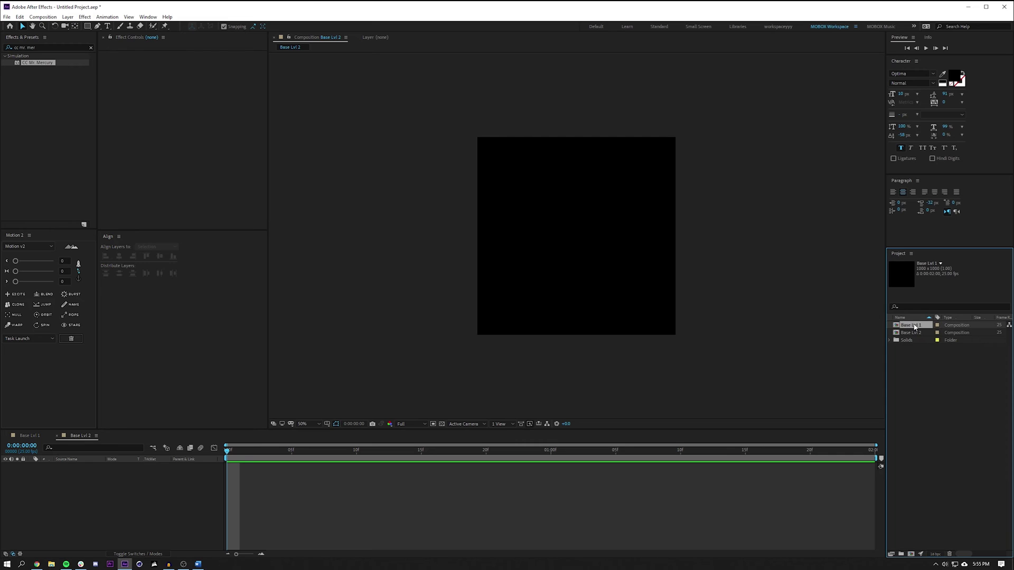
Step: Nest Base Lvl 1 in Base Lvl 2, duplicate it, and trim the top copy to end at one second
left_click_drag(917, 327, 565, 238)
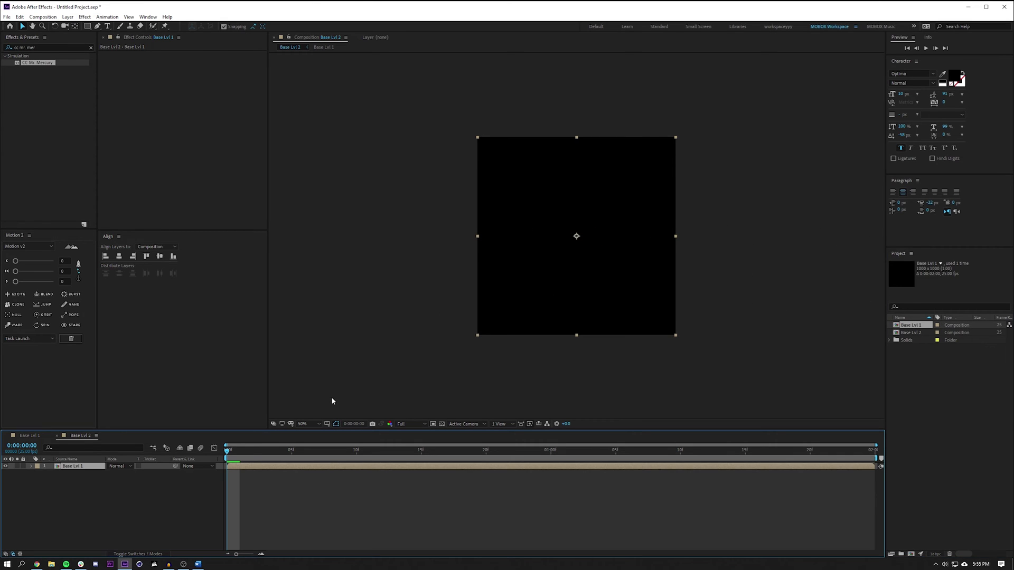
left_click(43, 17)
left_click(312, 559)
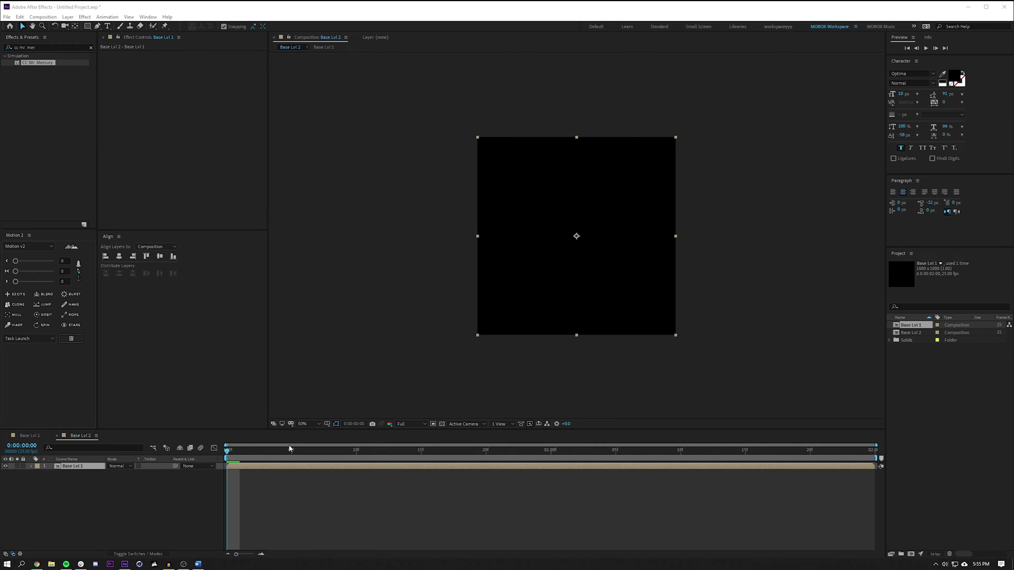
left_click(99, 497)
left_click(79, 467)
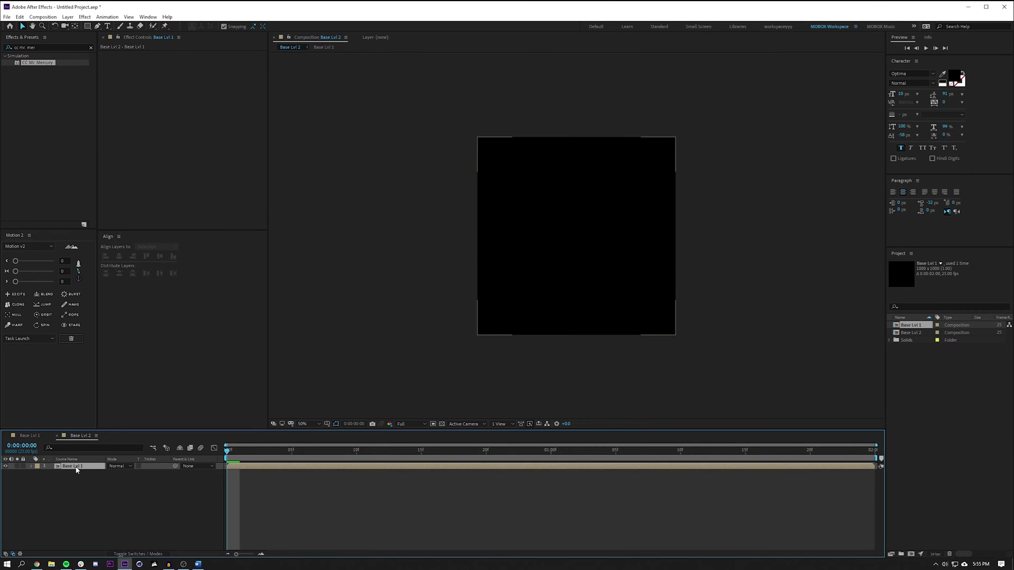
key("ctrl+d")
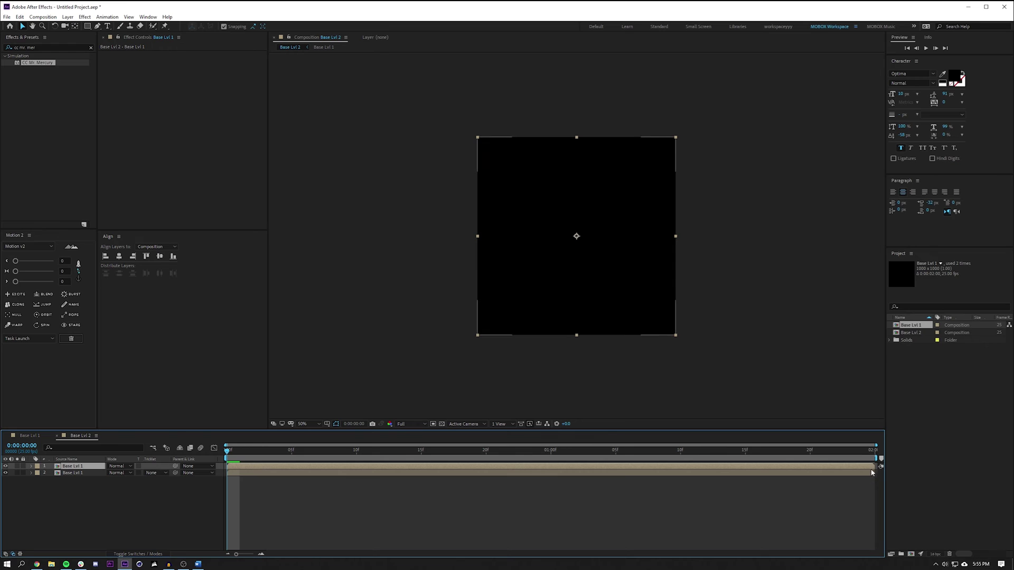
left_click_drag(875, 466, 546, 477)
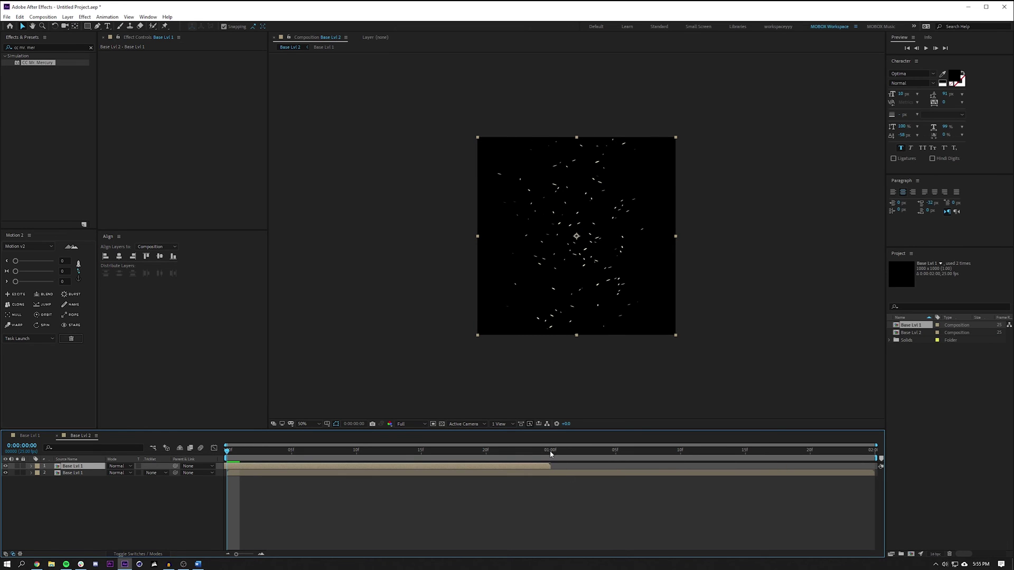
left_click(552, 451)
Step: End the work area at 1:00, trim the comp to the work area, and preview the loop
key("n")
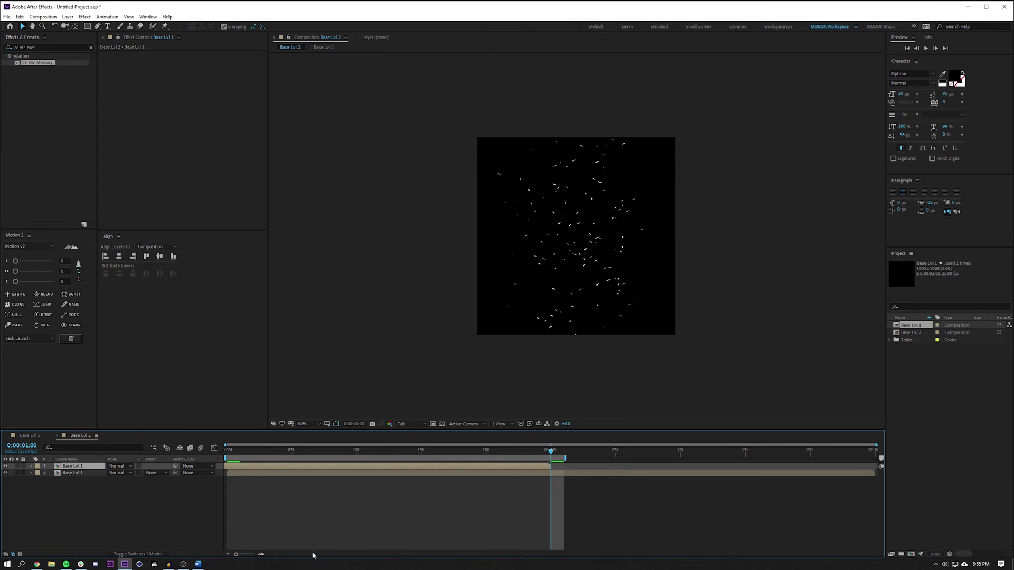
left_click(261, 554)
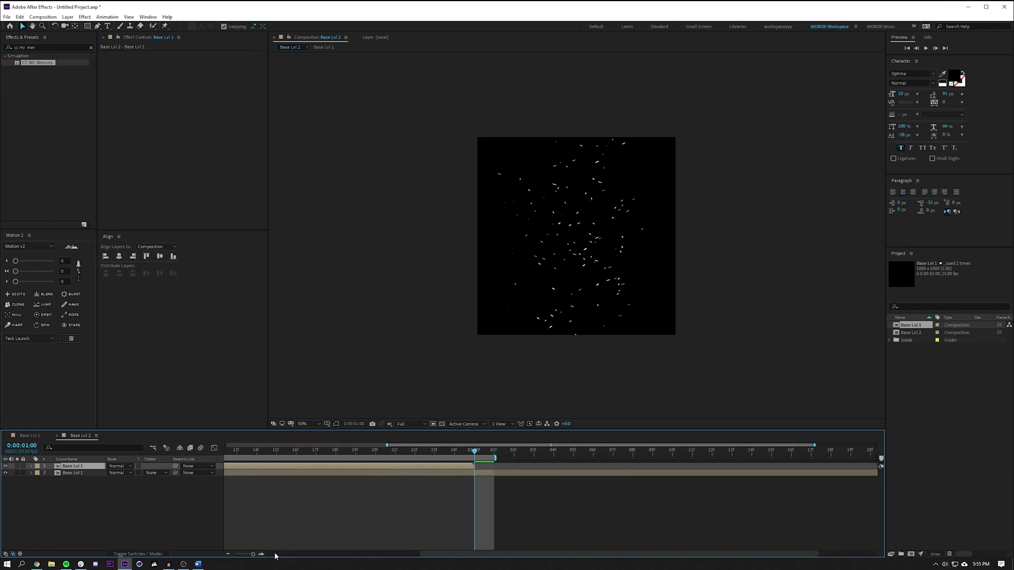
mouse_move(496, 456)
left_mouse_down()
mouse_move(514, 456)
mouse_move(481, 458)
left_mouse_up()
right_click(440, 460)
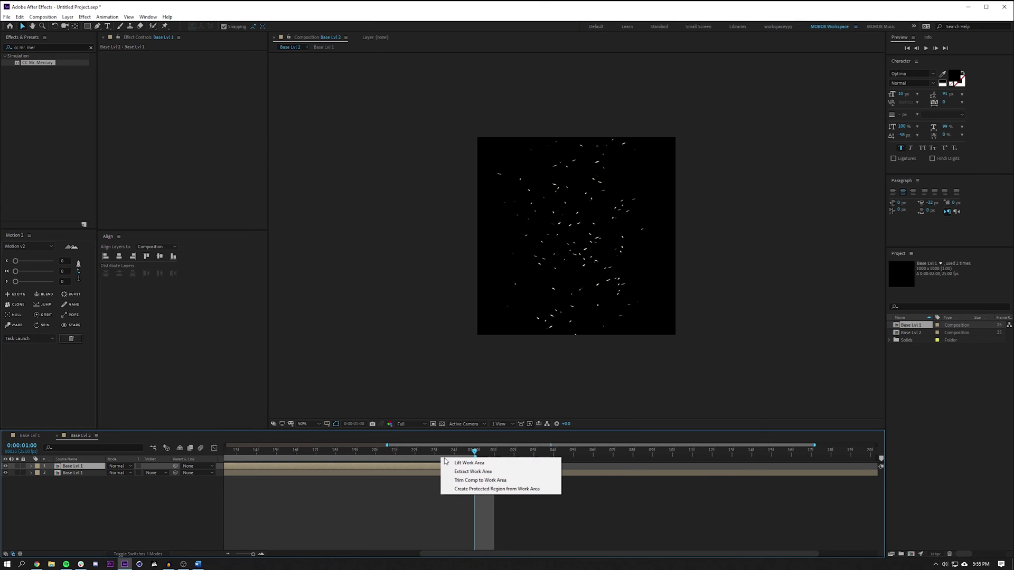
left_click(467, 481)
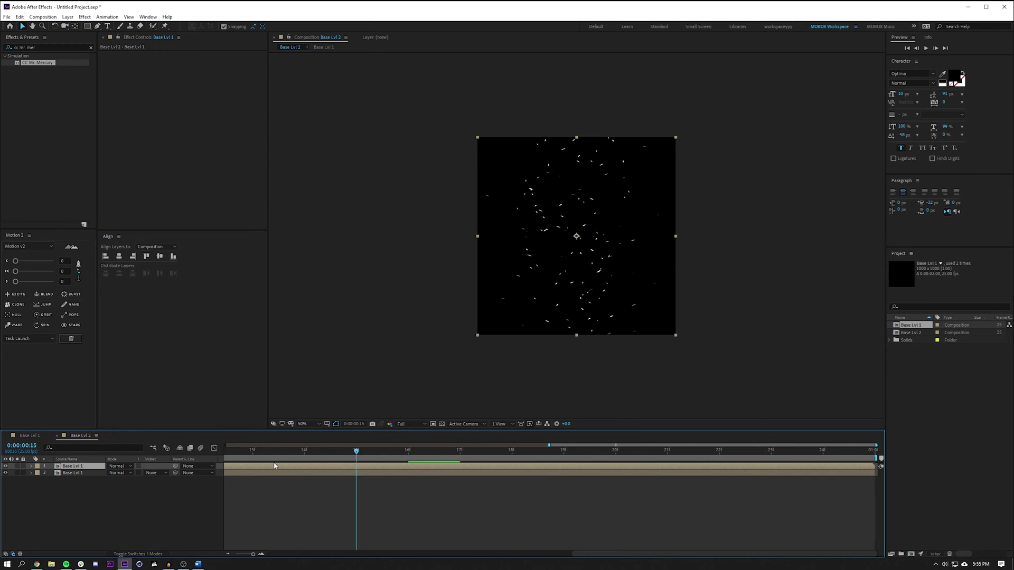
left_click_drag(356, 450, 228, 450)
key("space")
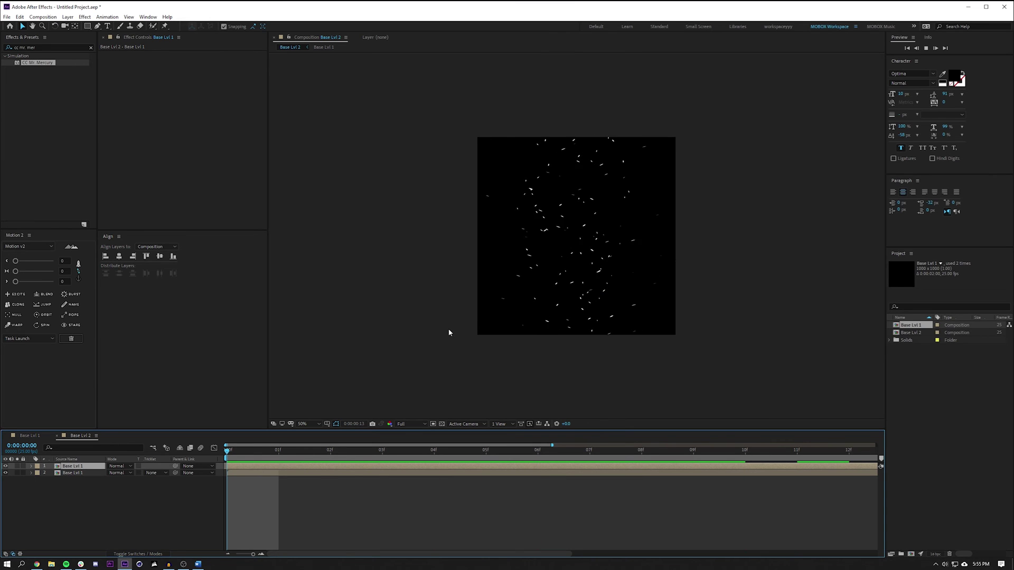
Step: Switch the Pale Yellow Solid 1 CC Mr. Mercury animation to Fire and preview it in Base Lvl 2
key("h")
key("space")
double_click(72, 466)
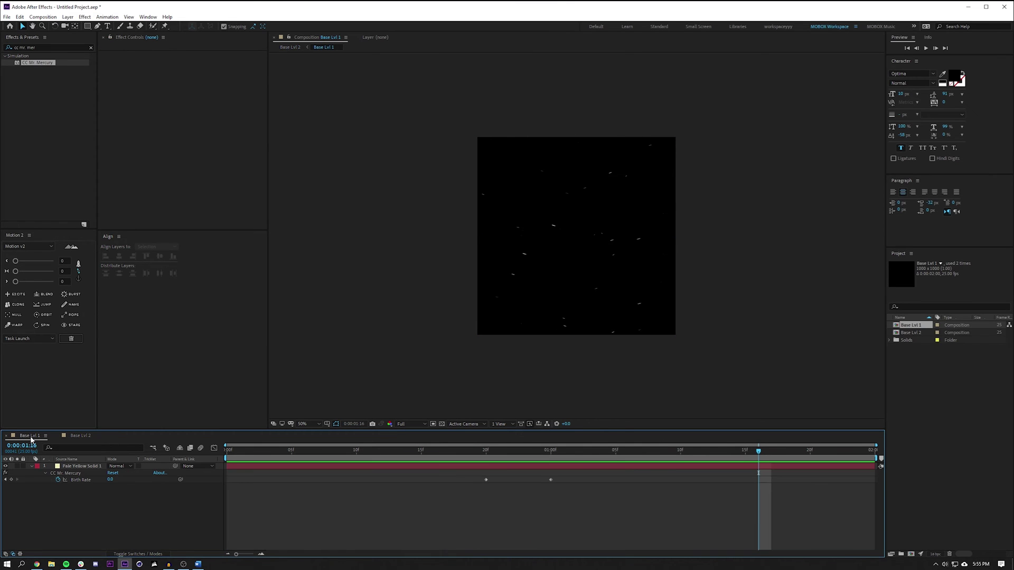
left_click_drag(364, 446, 421, 446)
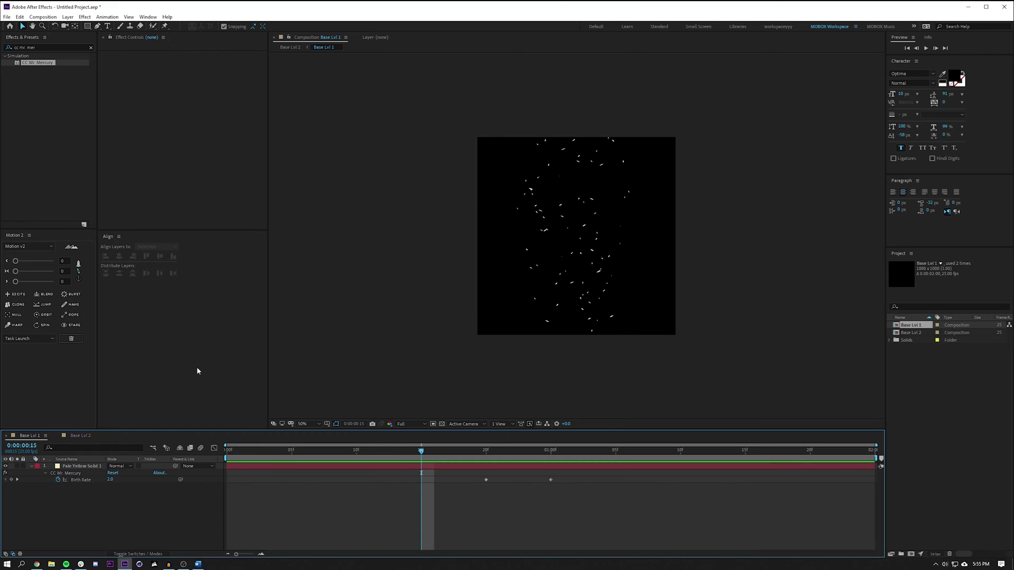
left_click(82, 466)
left_click(212, 143)
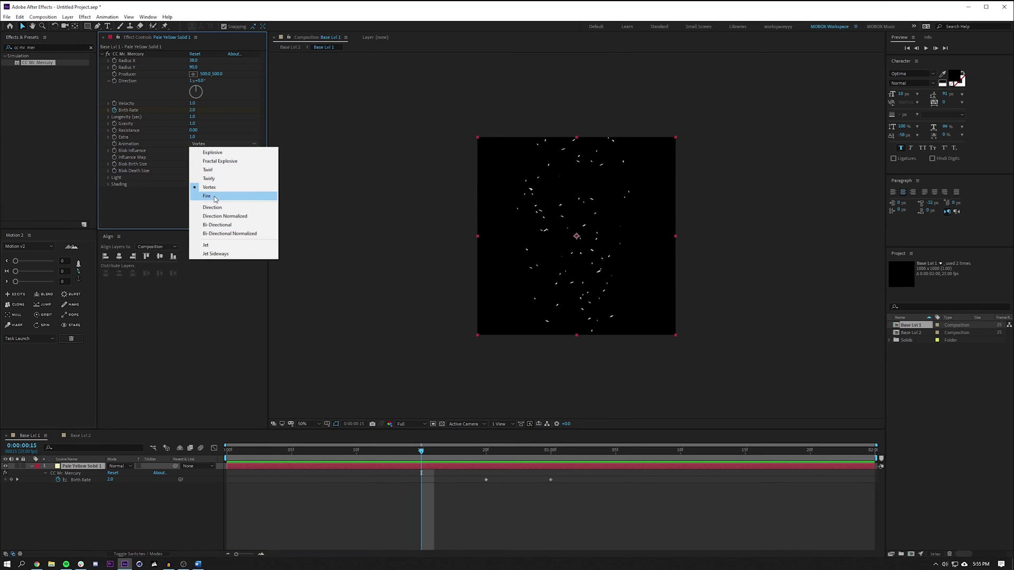
left_click(212, 197)
left_click(64, 437)
key("space")
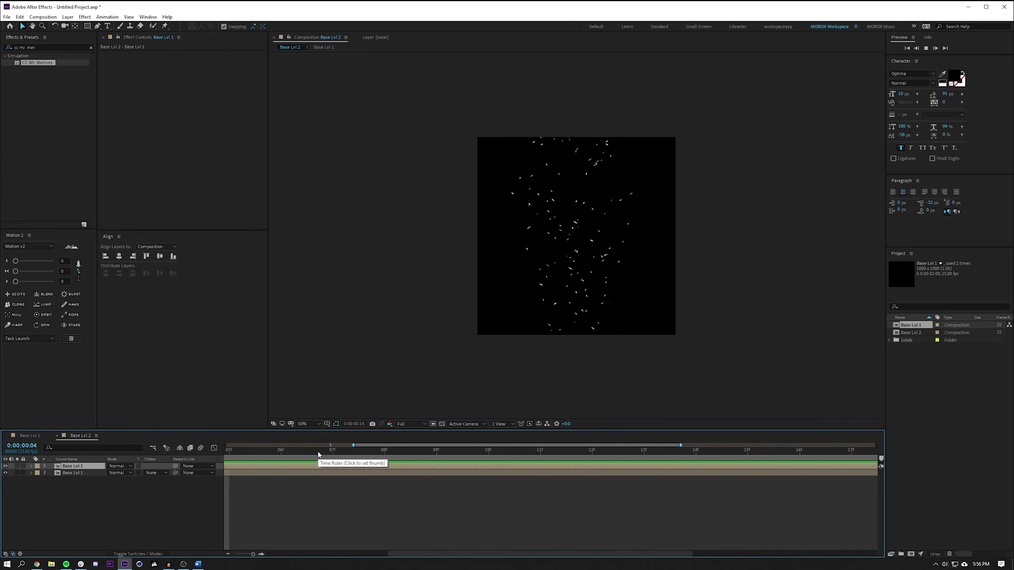
Step: Raise the Mr. Mercury Gravity in Base Lvl 1 and preview the particles
left_click(30, 436)
left_click_drag(467, 456, 564, 456)
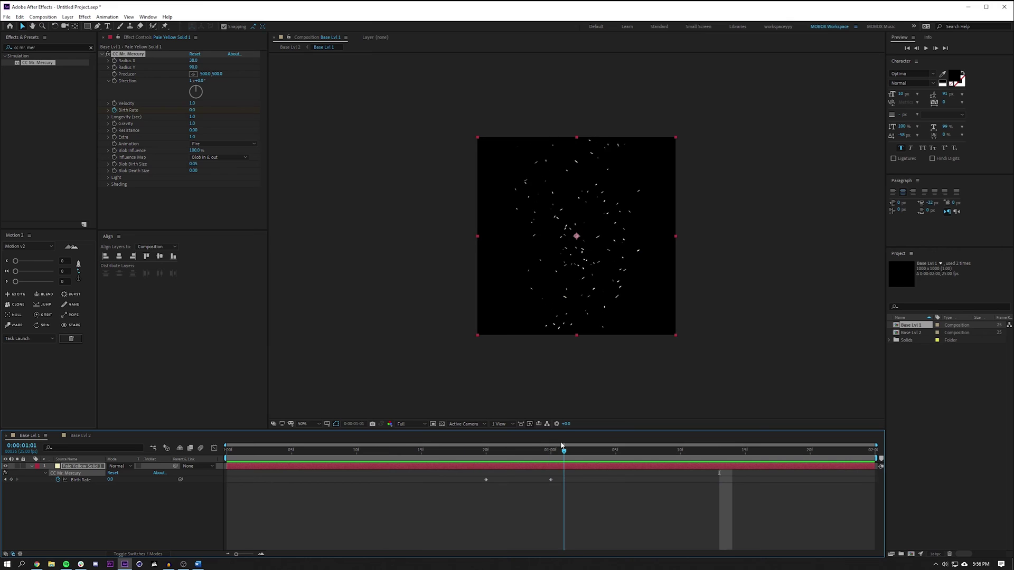
key("/")
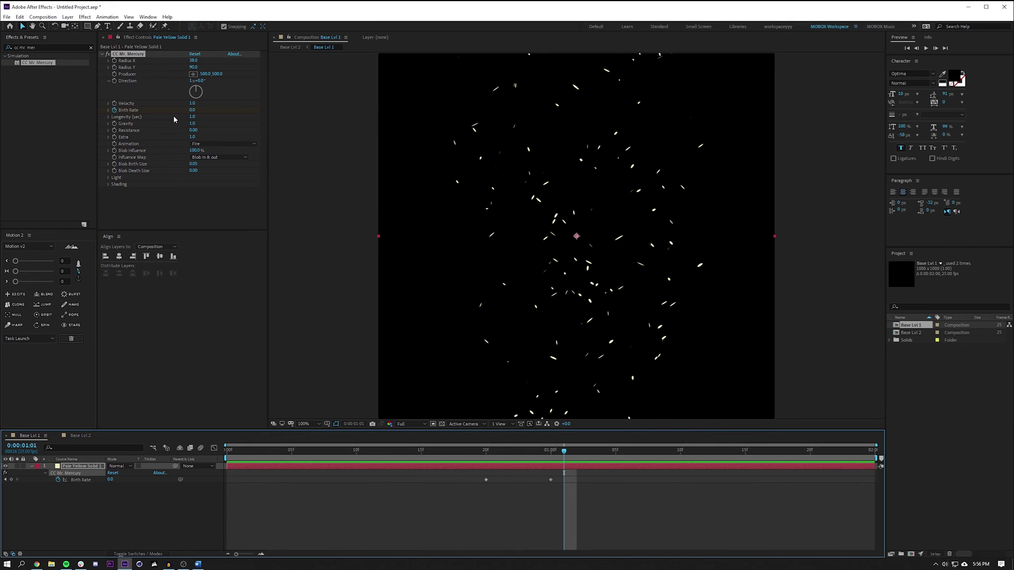
left_click_drag(192, 123, 211, 122)
left_click(443, 456)
key("space")
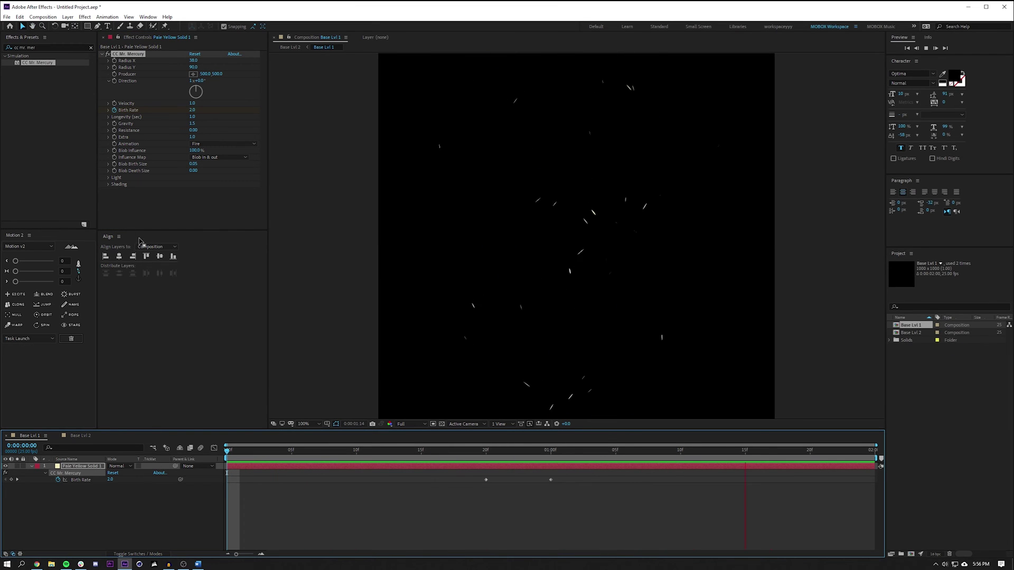
Step: Tune Resistance to 0.29 and Extra to 1.9, previewing, then return to Base Lvl 2
left_click_drag(193, 130, 210, 130)
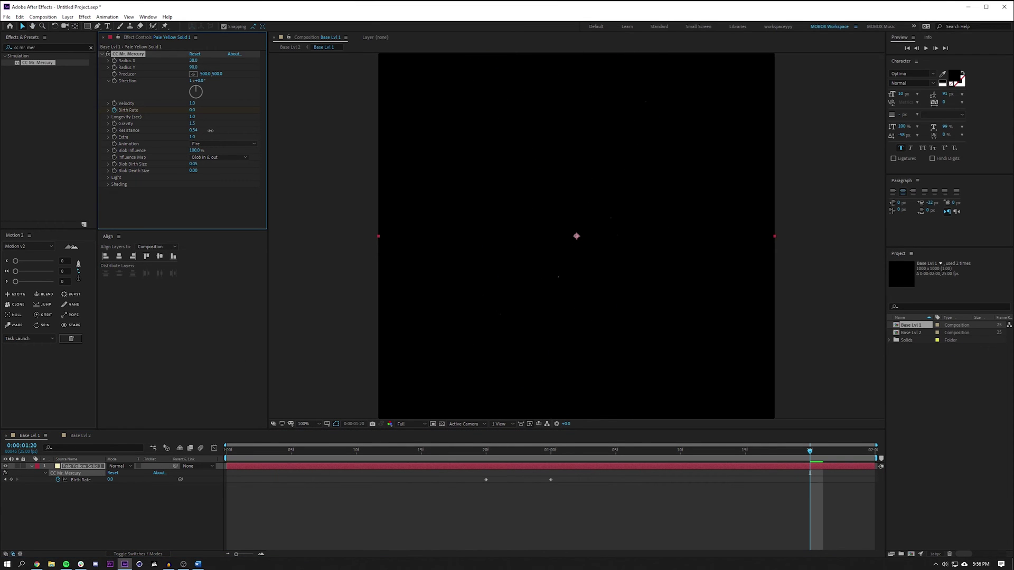
left_click(356, 483)
key("space")
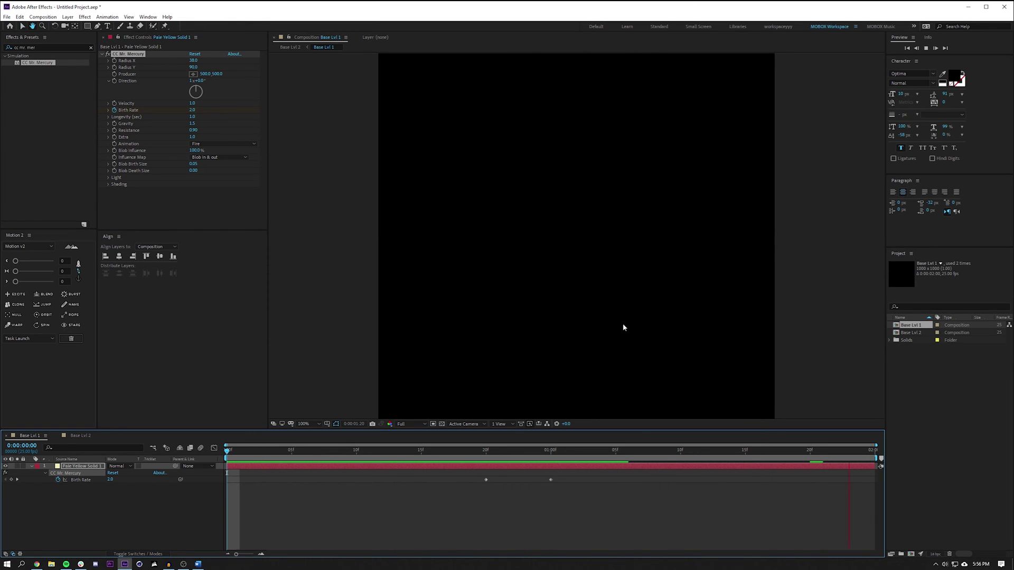
key("space")
left_click_drag(194, 130, 194, 146)
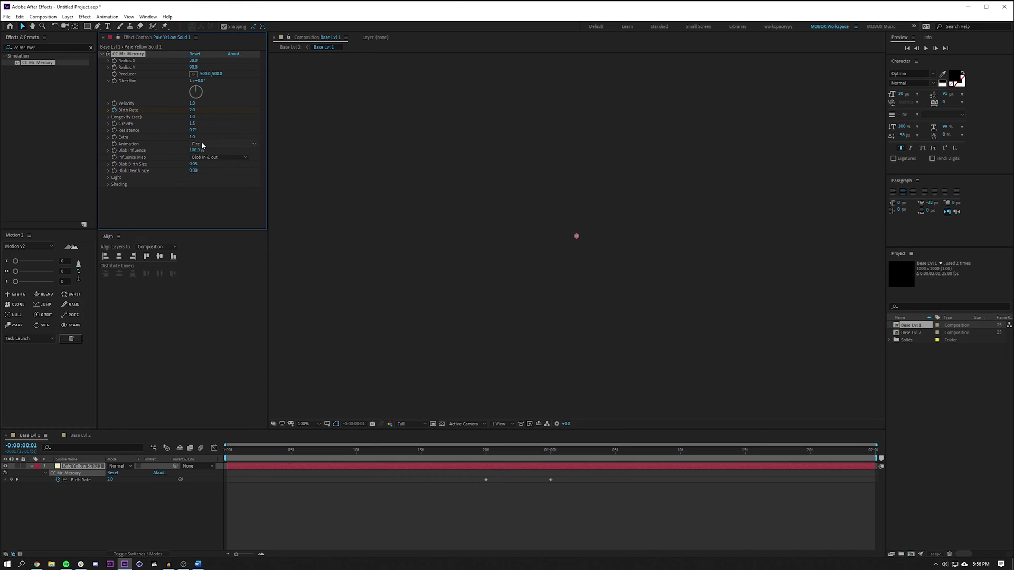
left_click(316, 463)
key("space")
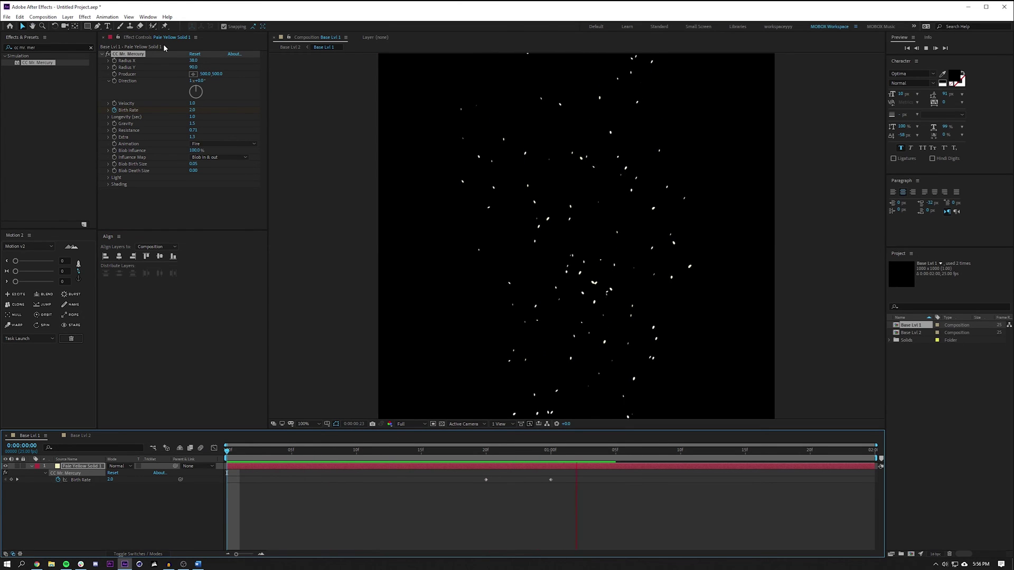
left_click_drag(192, 137, 209, 139)
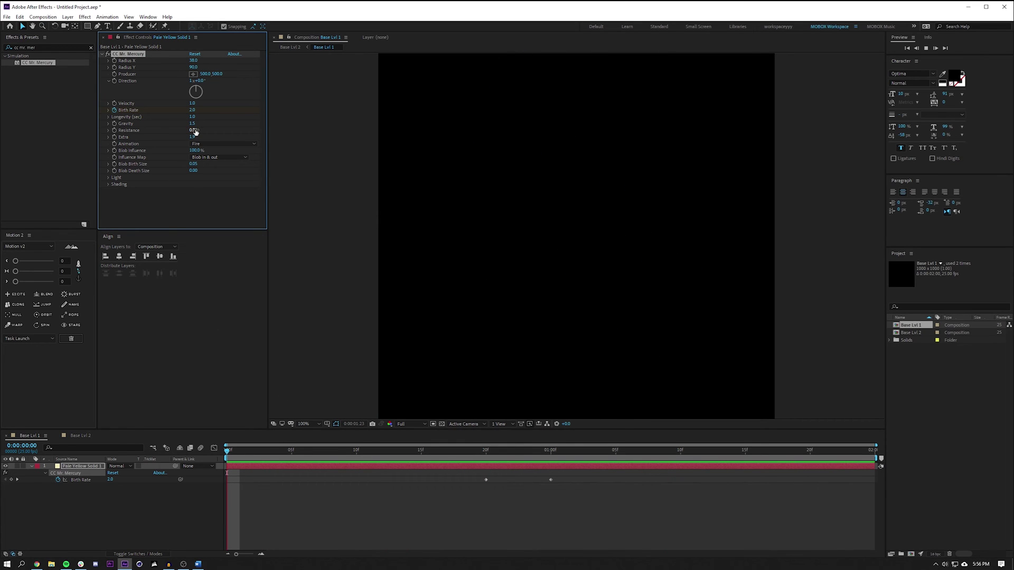
mouse_move(195, 132)
left_mouse_down()
mouse_move(192, 144)
mouse_move(195, 131)
left_mouse_up()
left_click(80, 435)
Step: Precompose both Base Lvl 1 layers into Base Lvl 3, moving all attributes
key("space")
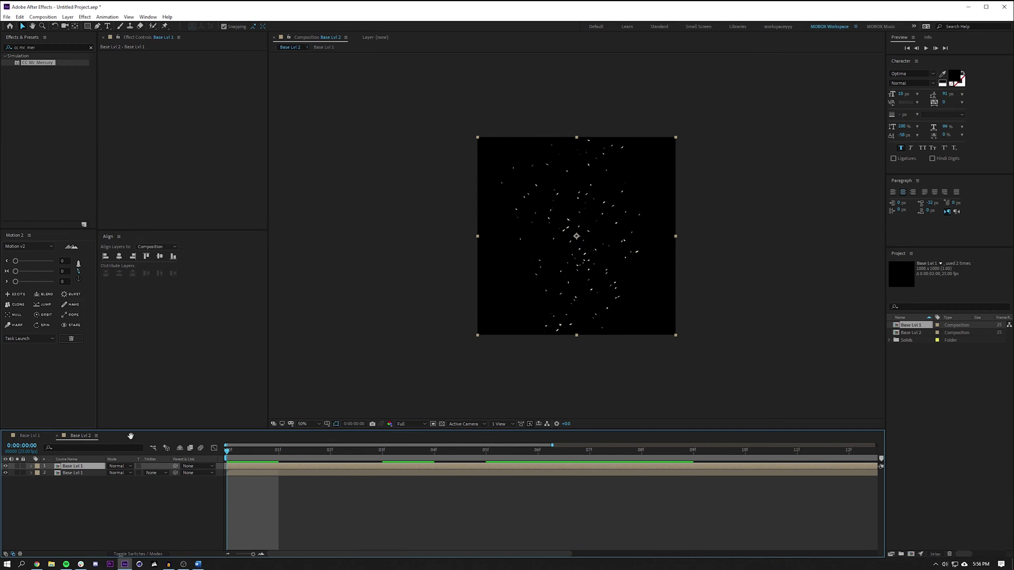
left_click(121, 502)
left_click(101, 465)
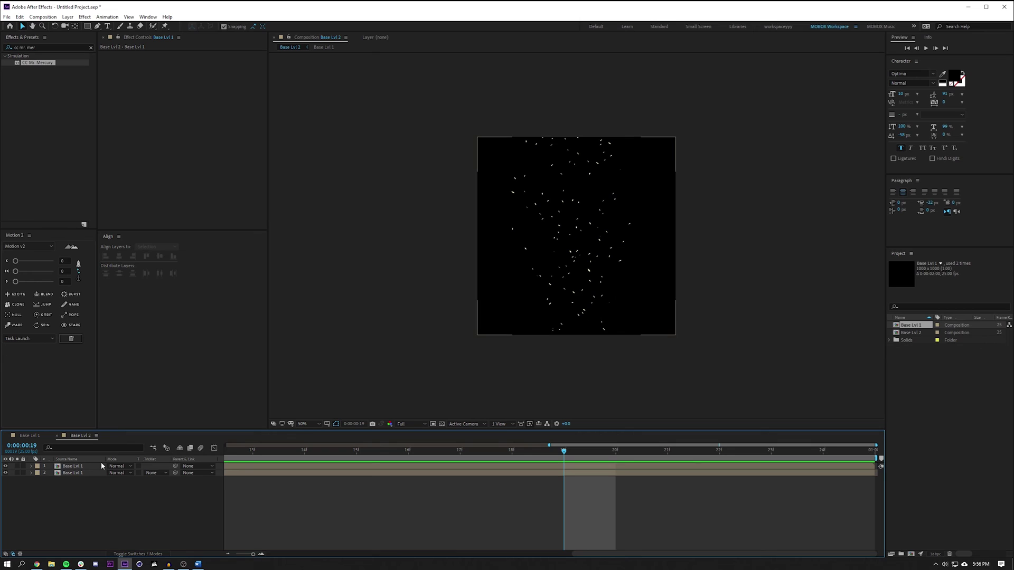
left_click(451, 154)
left_click(96, 463)
left_click(83, 475, "shift")
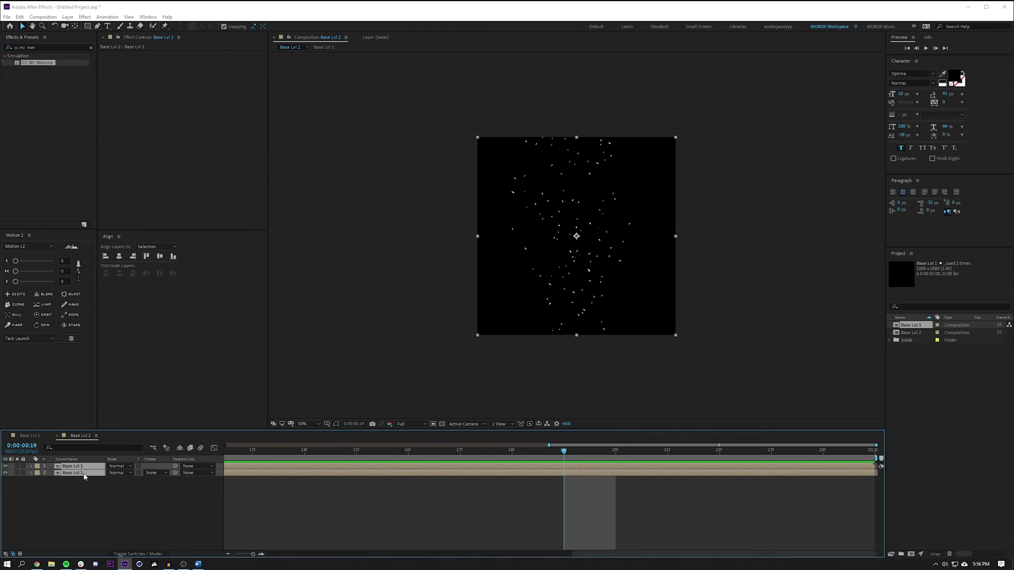
key("ctrl+shift+c")
type("D")
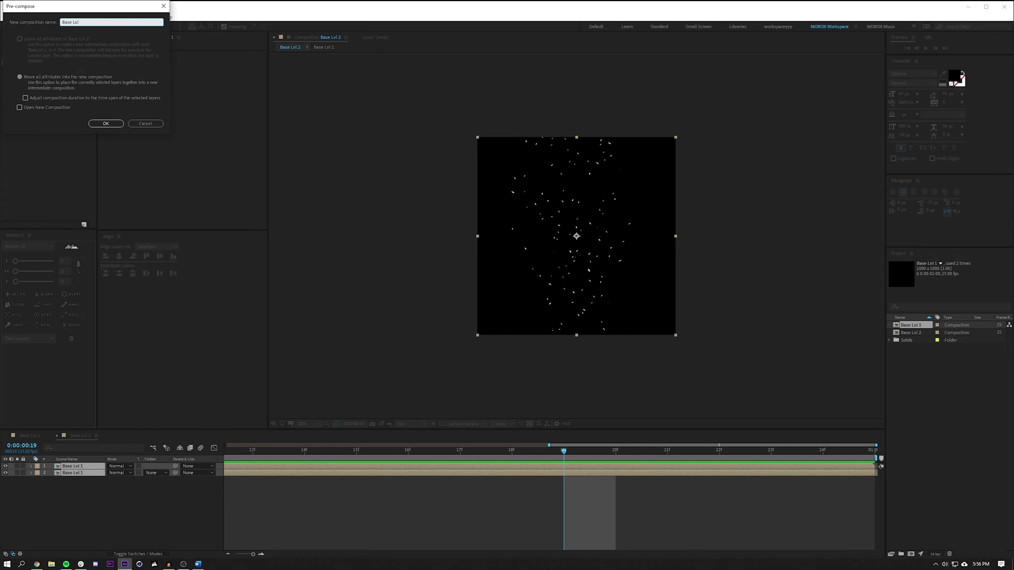
key("Return")
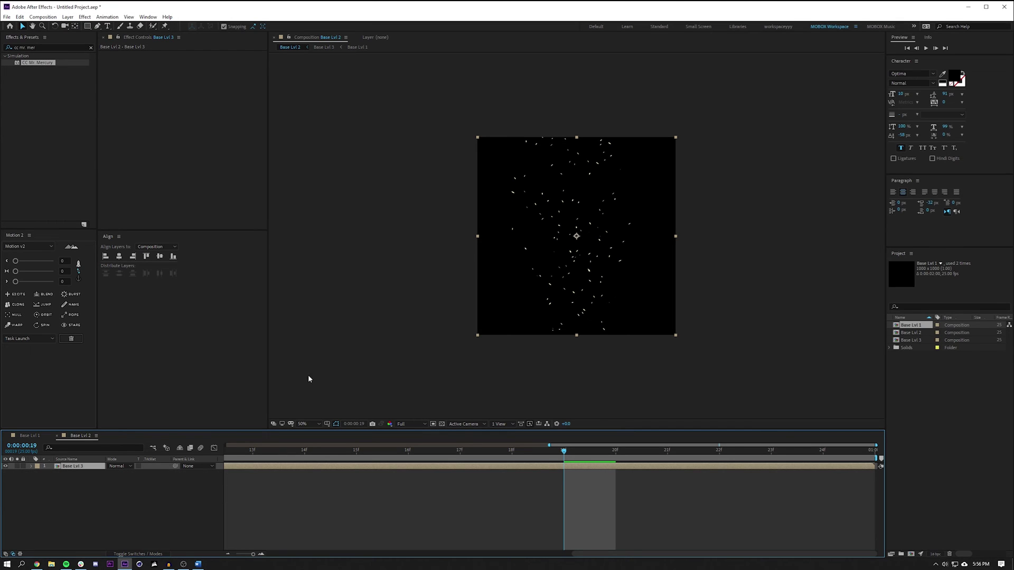
Step: Review the compositions in the Project panel and select the Base Lvl 3 layer
left_click(938, 350)
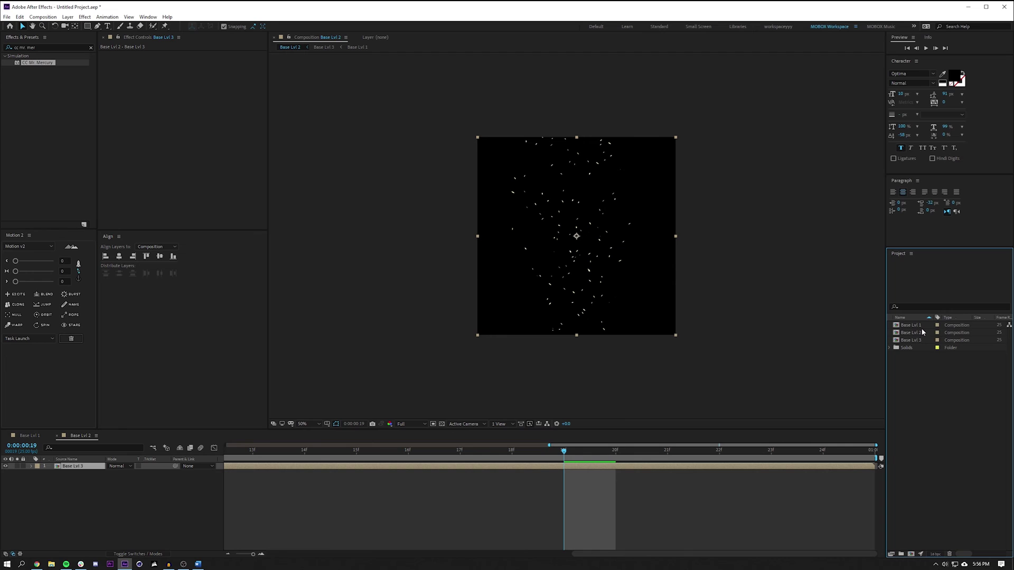
left_click(922, 325)
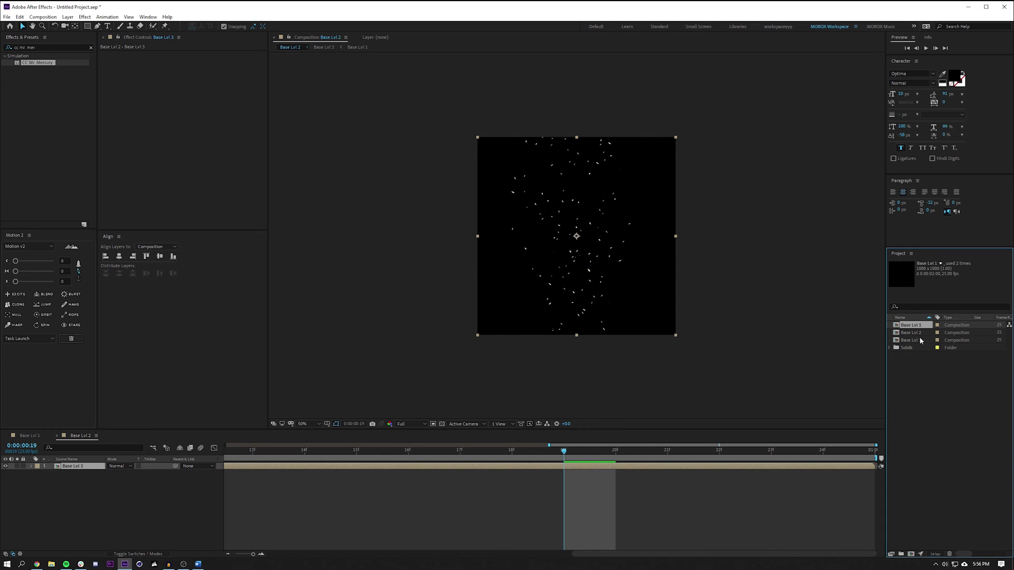
left_click(138, 470)
left_click(84, 466)
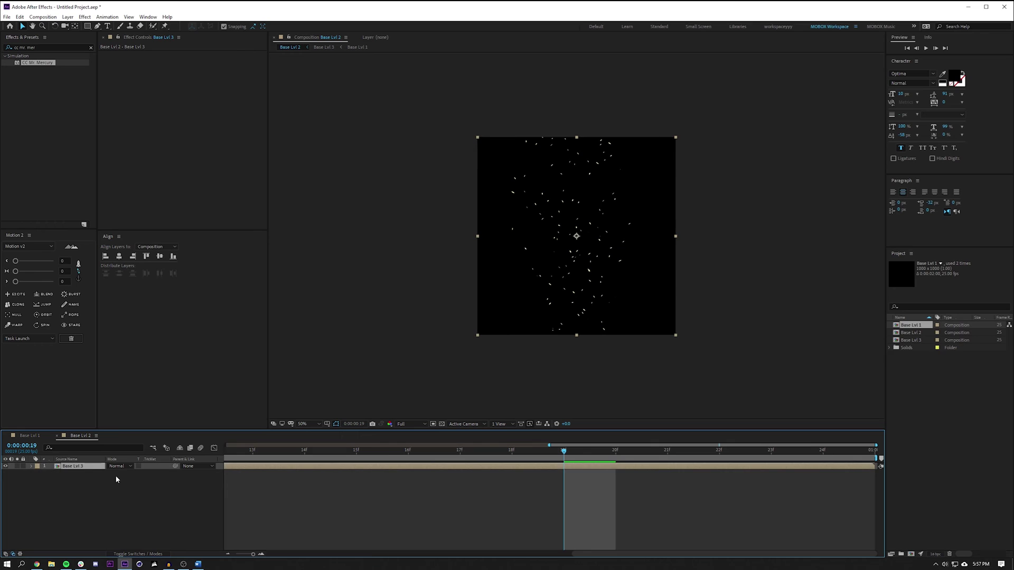
left_click(963, 407)
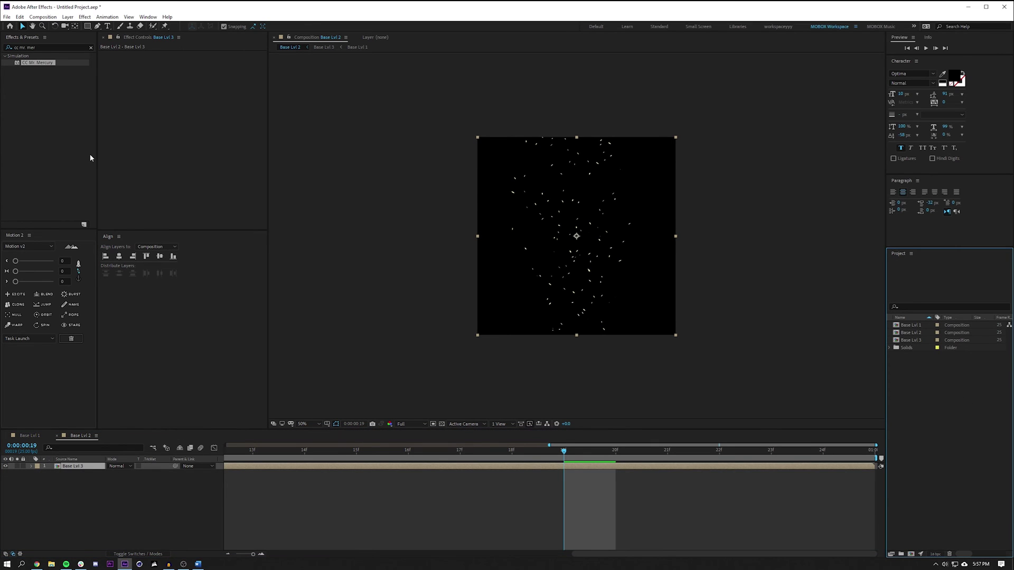
Step: Create a full-frame Pale Yellow Solid 2 layer and place it below Base Lvl 3
left_click(67, 17)
left_click(340, 99)
left_click(74, 19)
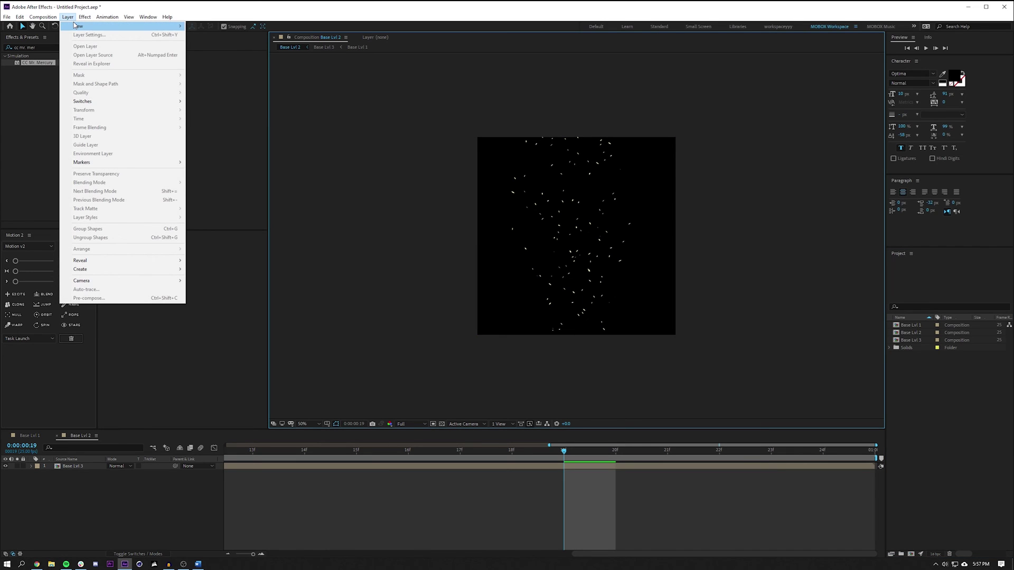
mouse_move(95, 25)
left_click(212, 34)
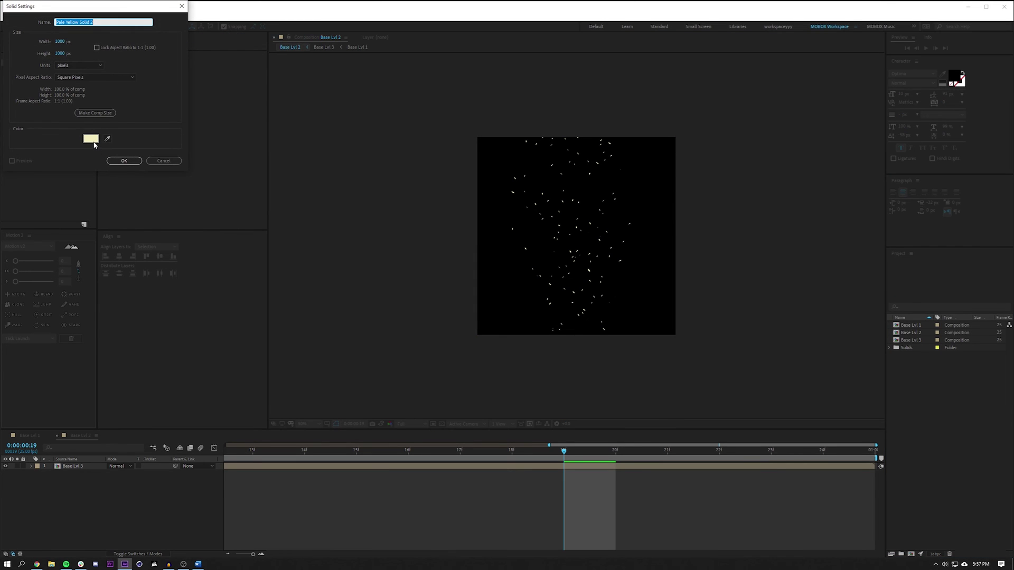
left_click(123, 161)
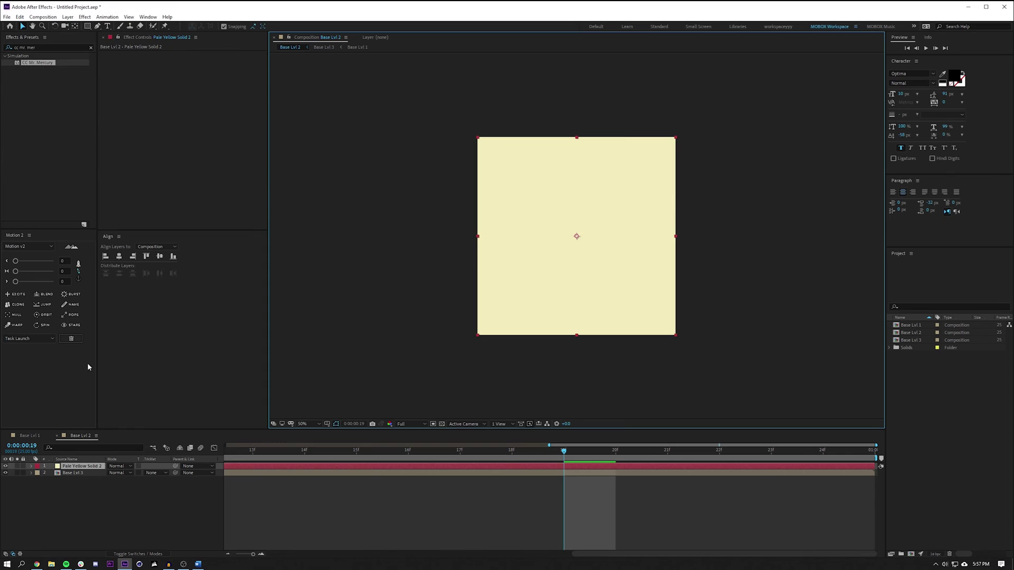
left_click_drag(75, 468, 77, 475)
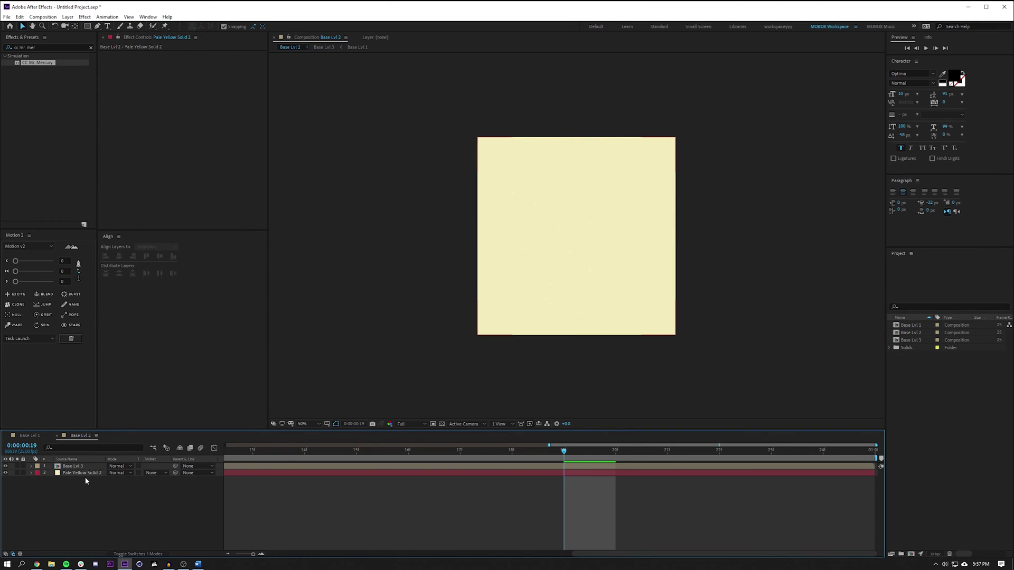
key("slash")
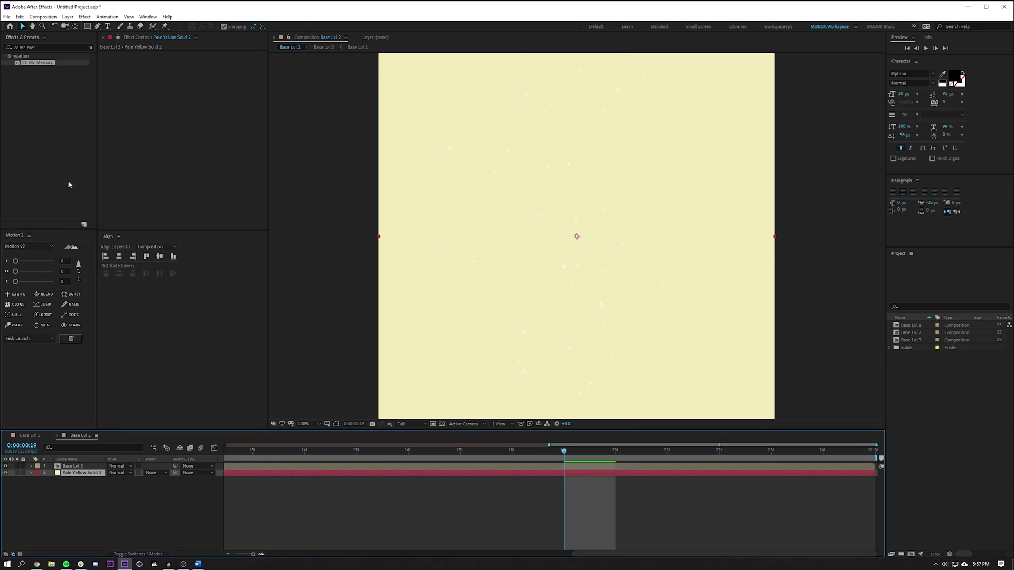
left_click(65, 125)
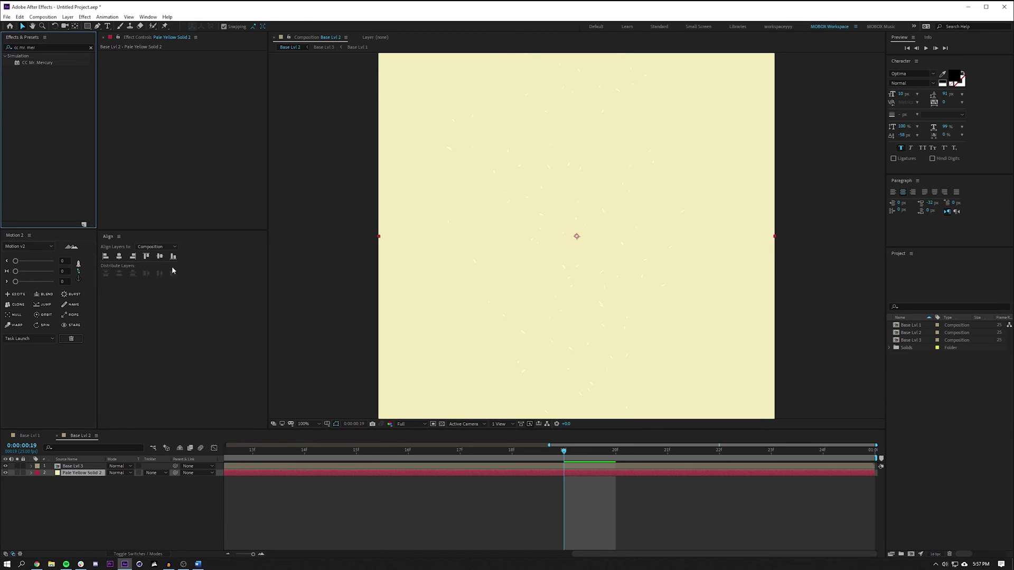
left_click(87, 26)
key("comma")
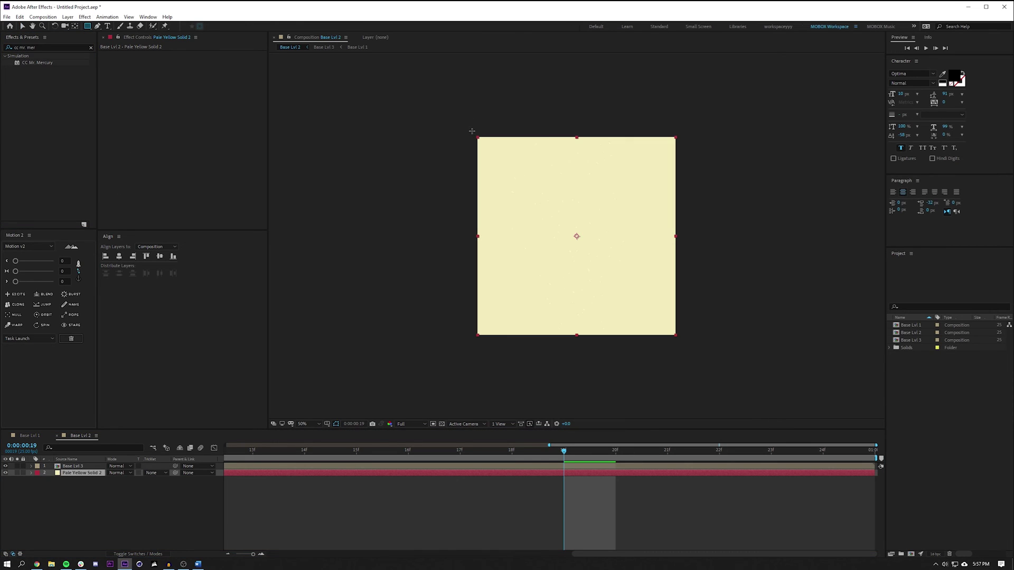
left_click(472, 131)
left_click(32, 473)
left_click(125, 504)
left_click_drag(470, 128, 685, 346)
left_click(215, 27)
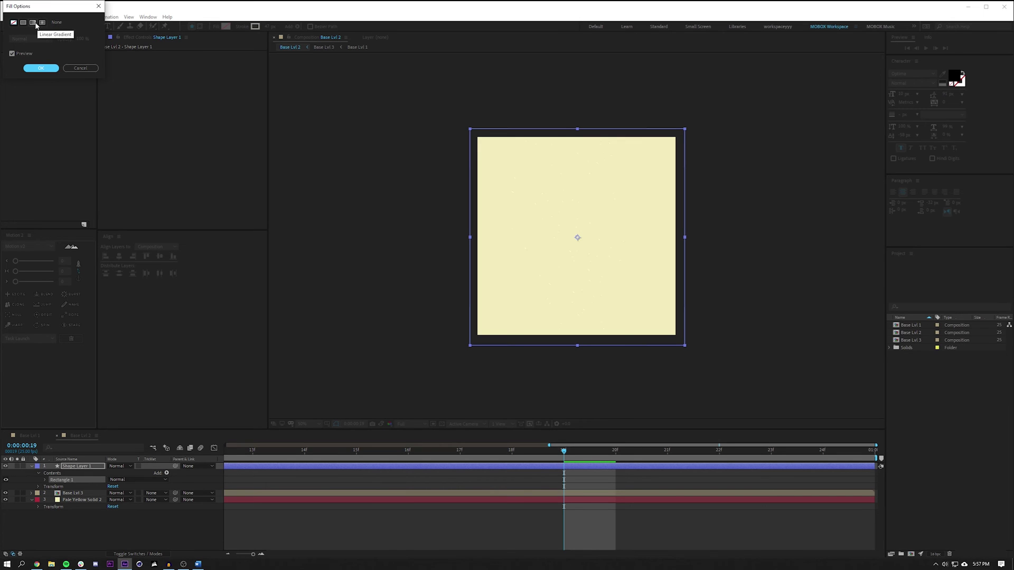
left_click(33, 24)
left_click(41, 68)
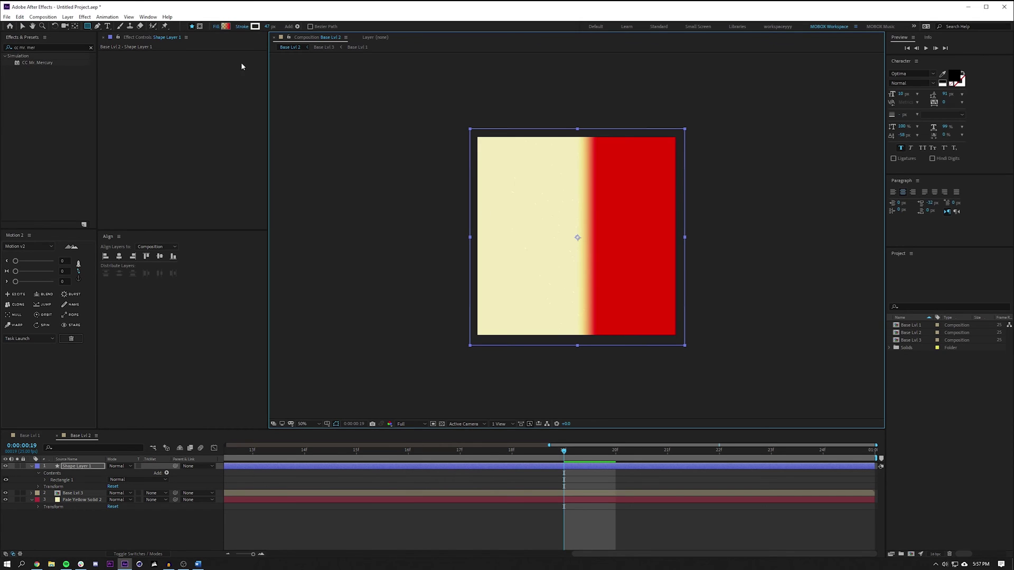
left_click(225, 26)
left_click(144, 170)
left_click(90, 535)
left_click(76, 466)
Step: Delete the rectangle shape layer and apply Gradient Ramp to Pale Yellow Solid 2
key("Delete")
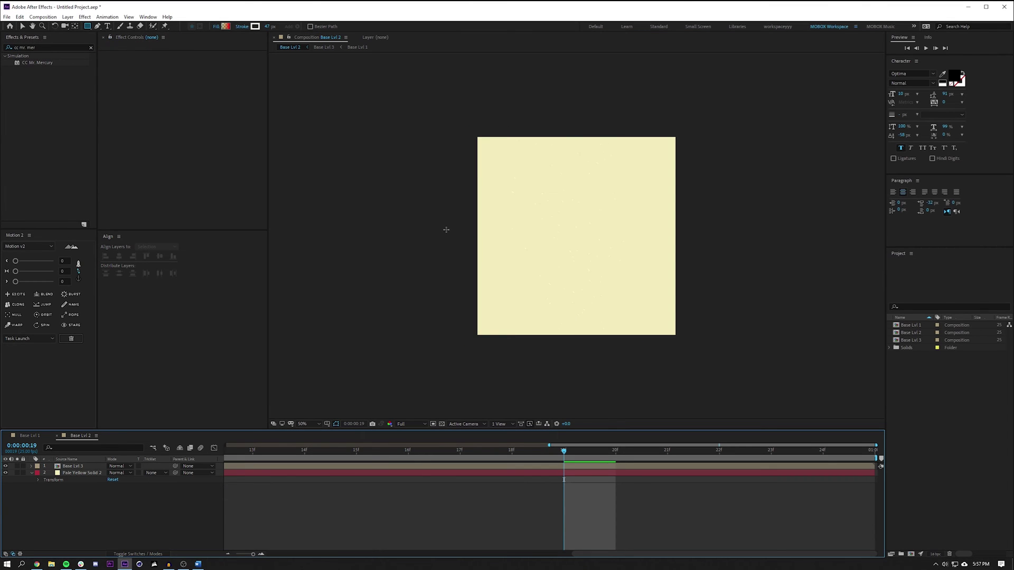
triple_click(50, 46)
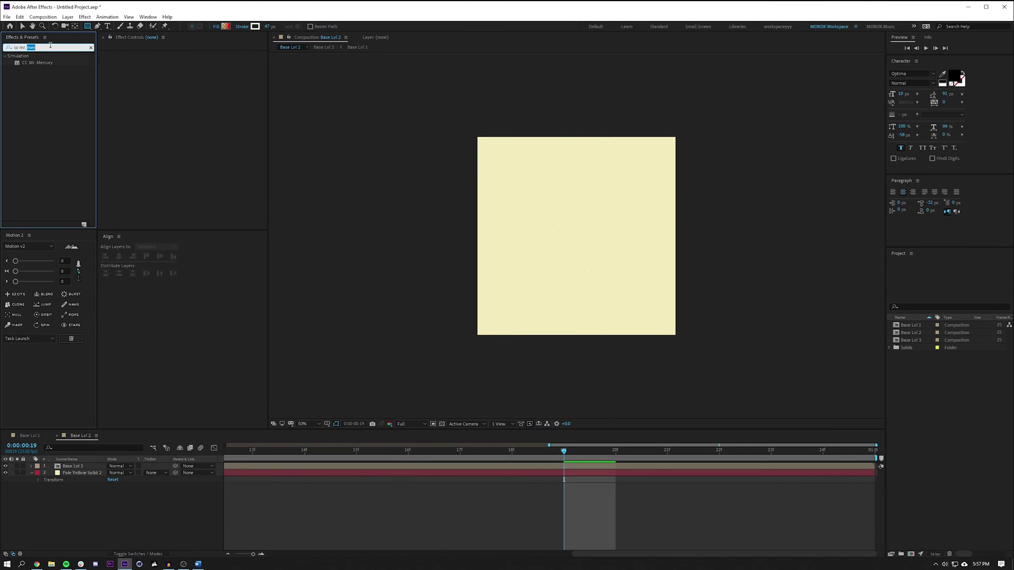
type("ramp")
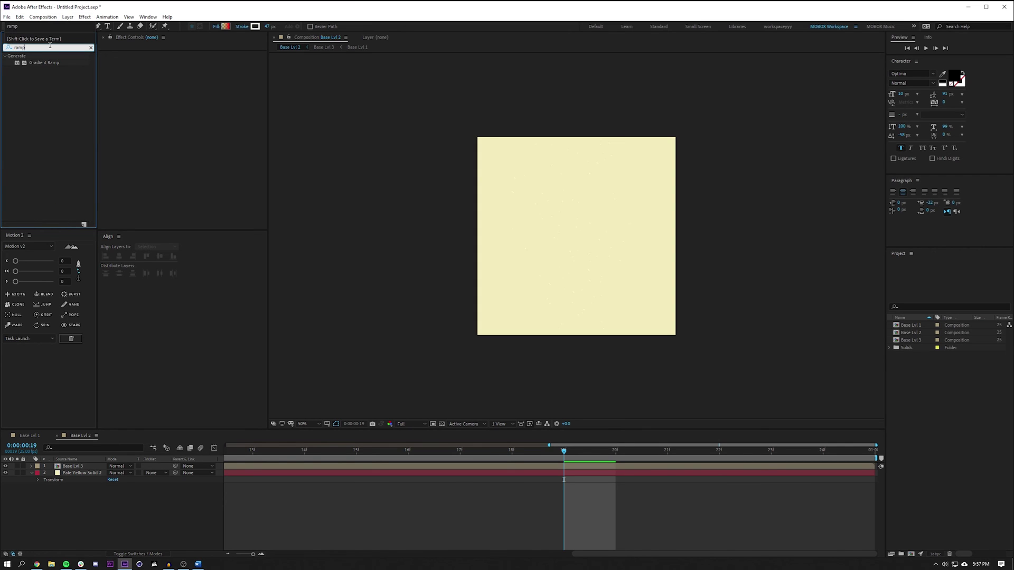
left_click_drag(53, 63, 106, 473)
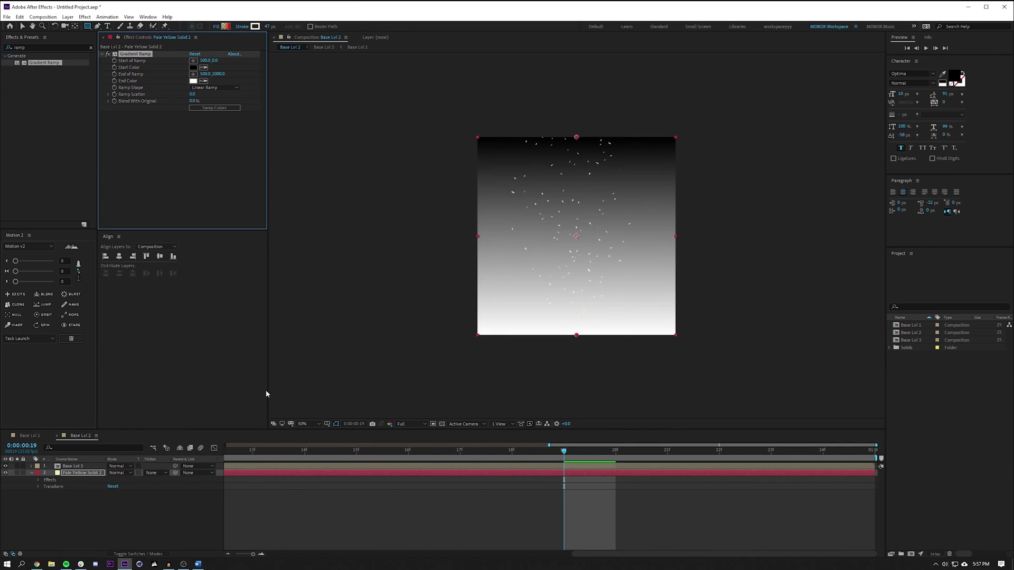
key("period")
key("period")
key("comma")
key("comma")
Step: Rename the gradient solid to Ramp_Bg, leaving Ramp Scatter at 0
left_click(580, 124)
left_click(581, 174)
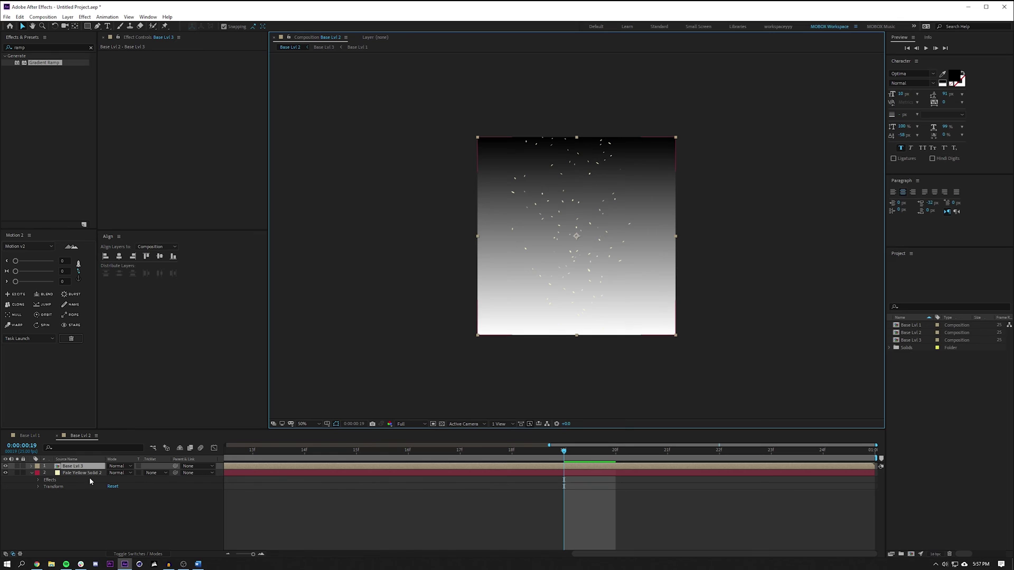
left_click(89, 473)
key("Return")
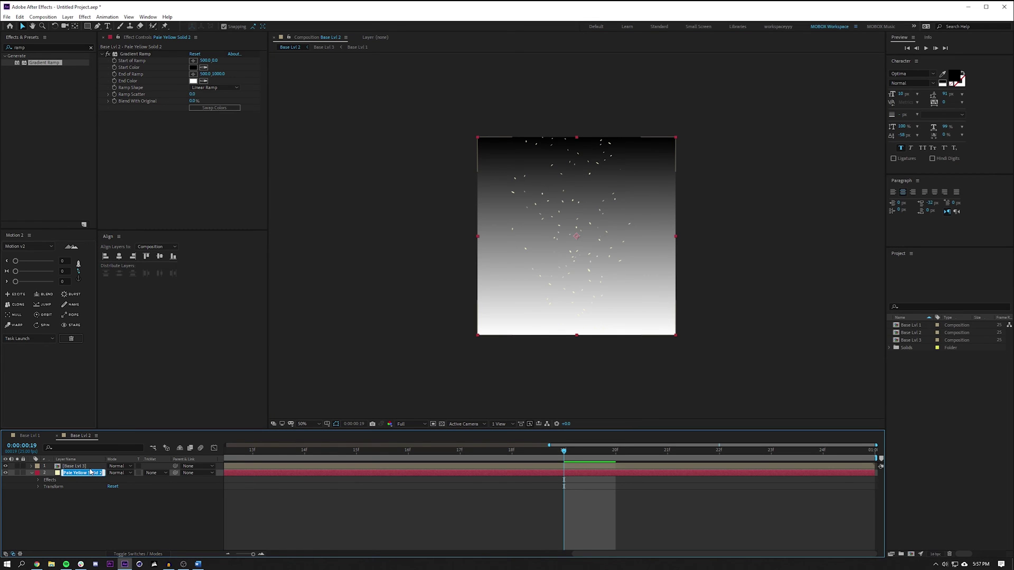
type("Ramp_Bg")
key("Return")
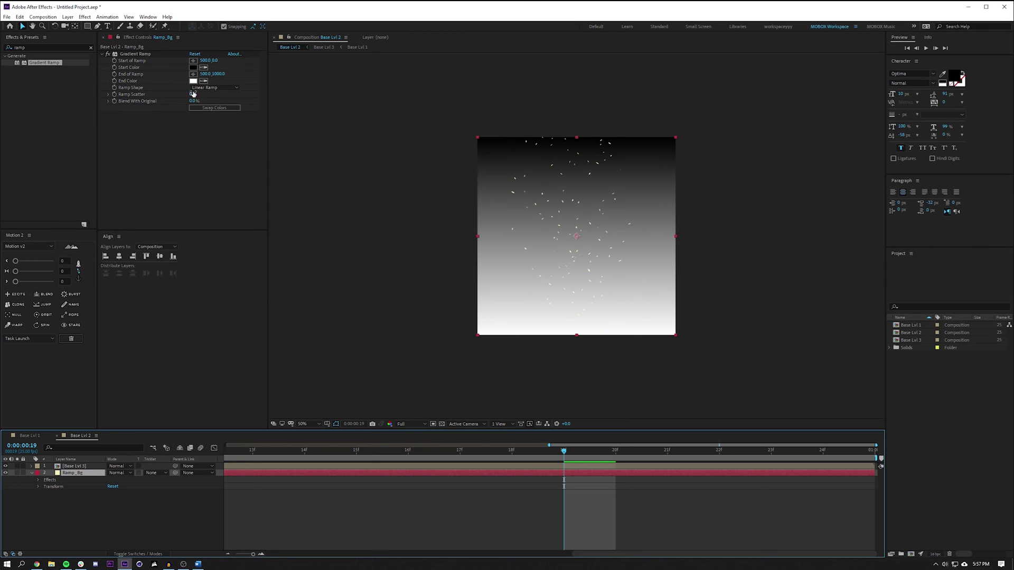
left_click_drag(191, 94, 218, 94)
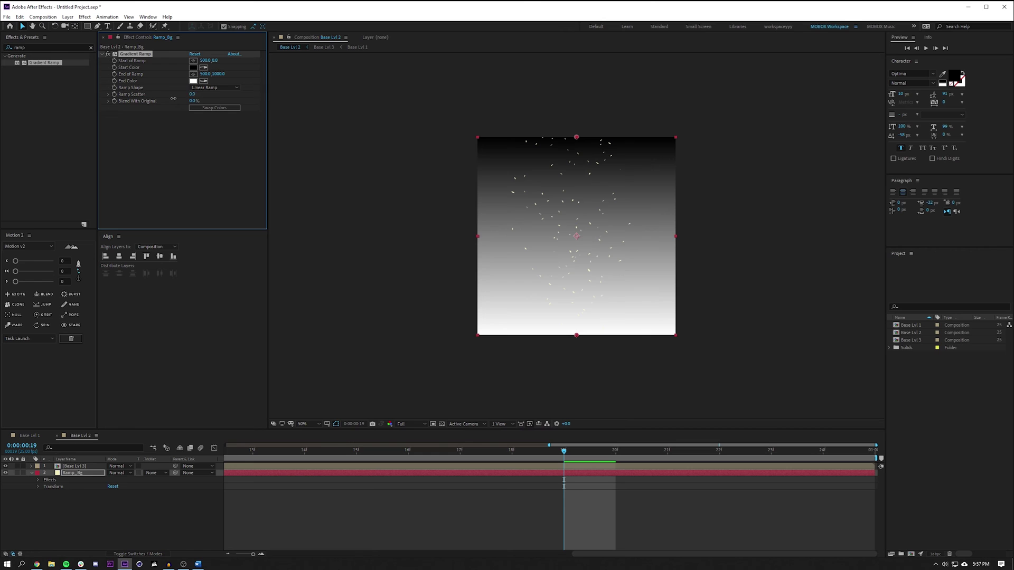
key("ctrl+z")
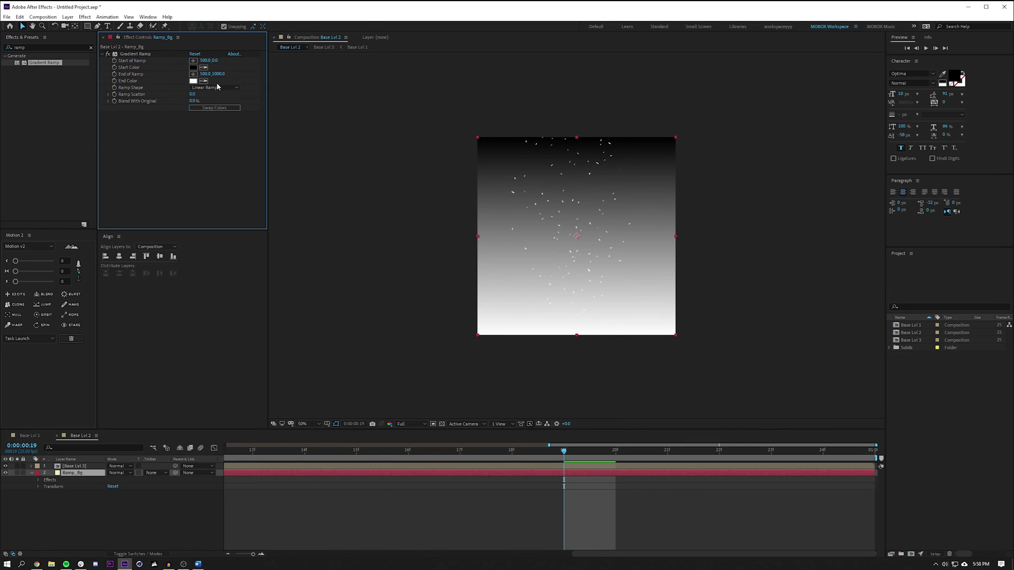
left_click(192, 67)
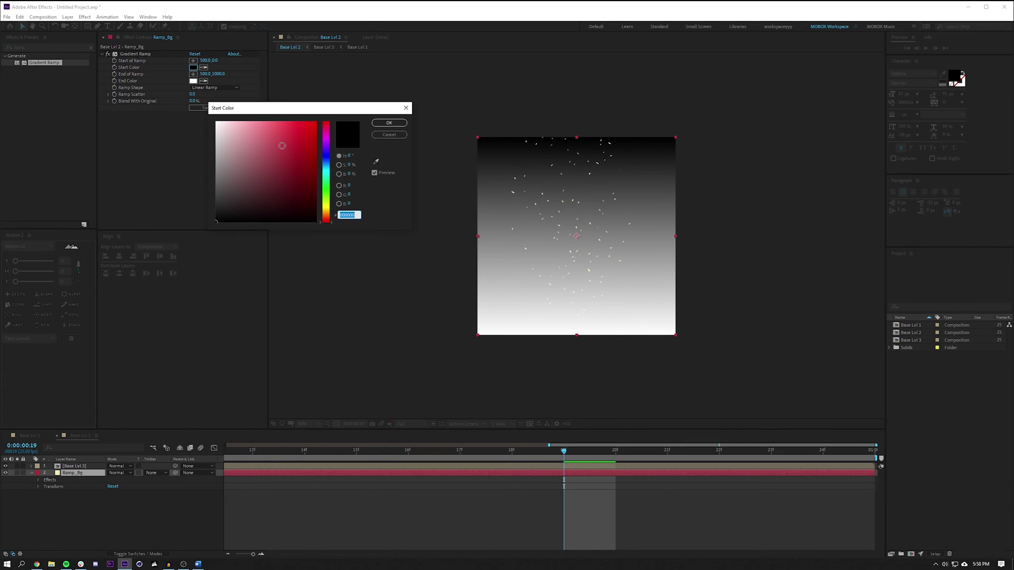
Step: Set the Gradient Ramp Start Color to blue 0006FF and End Color to cyan 00FFDE
left_click_drag(282, 146, 333, 157)
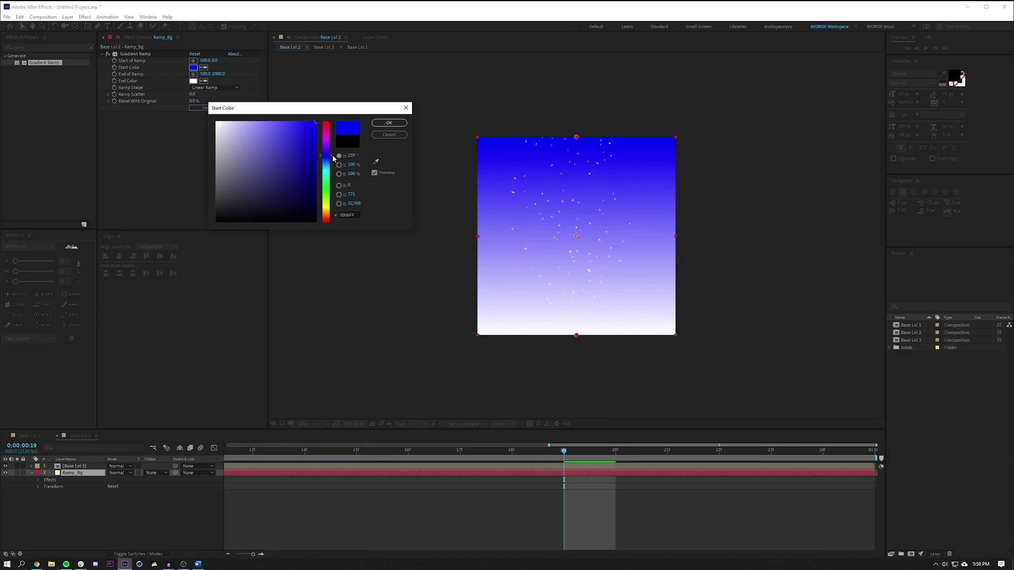
left_click(388, 123)
left_click(192, 81)
left_click(265, 145)
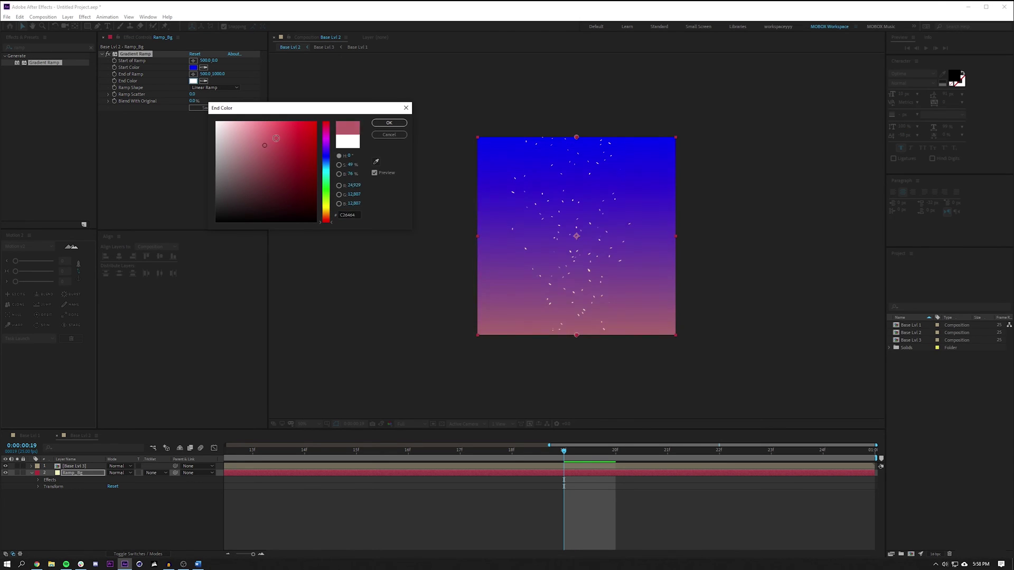
left_click_drag(276, 138, 326, 174)
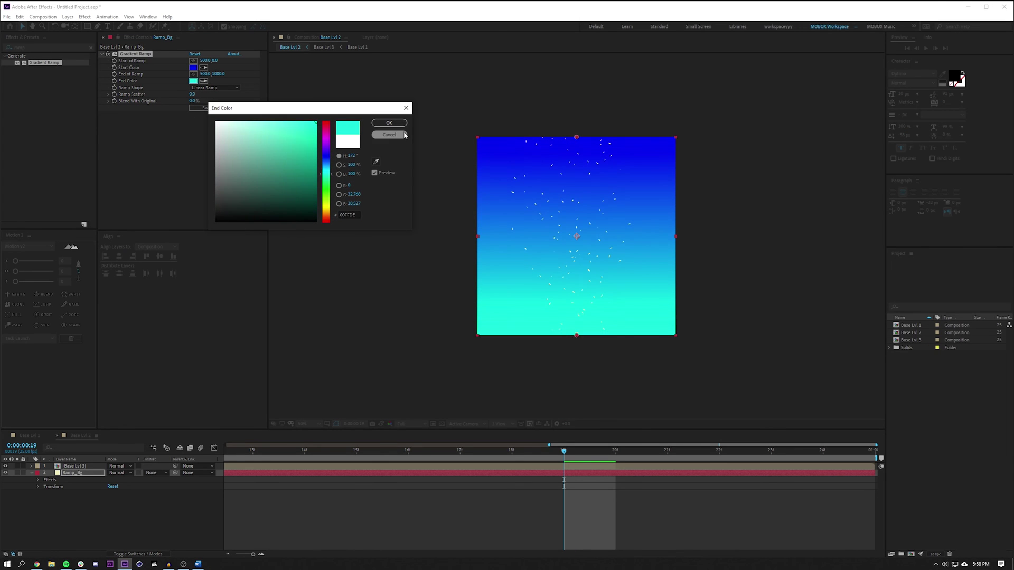
left_click(389, 122)
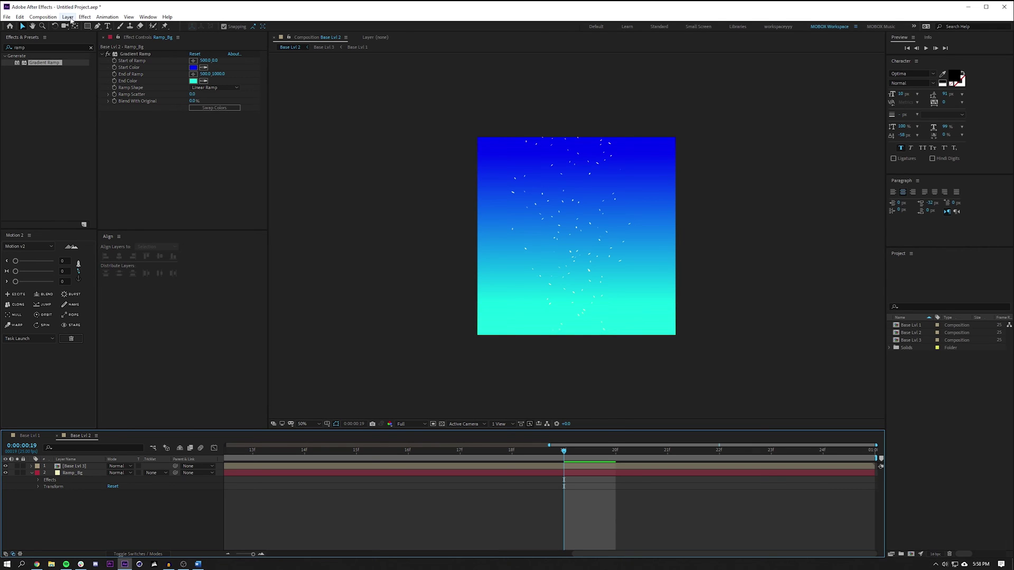
Step: Add a new adjustment layer at the top of Base Lvl 2
left_click(108, 17)
left_click(107, 17)
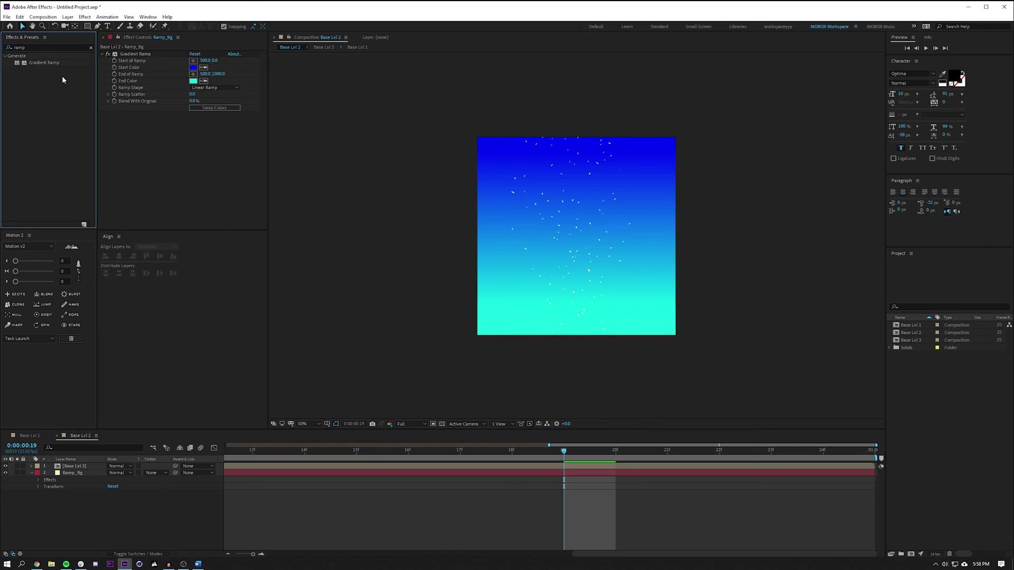
left_click(67, 17)
left_click(215, 99)
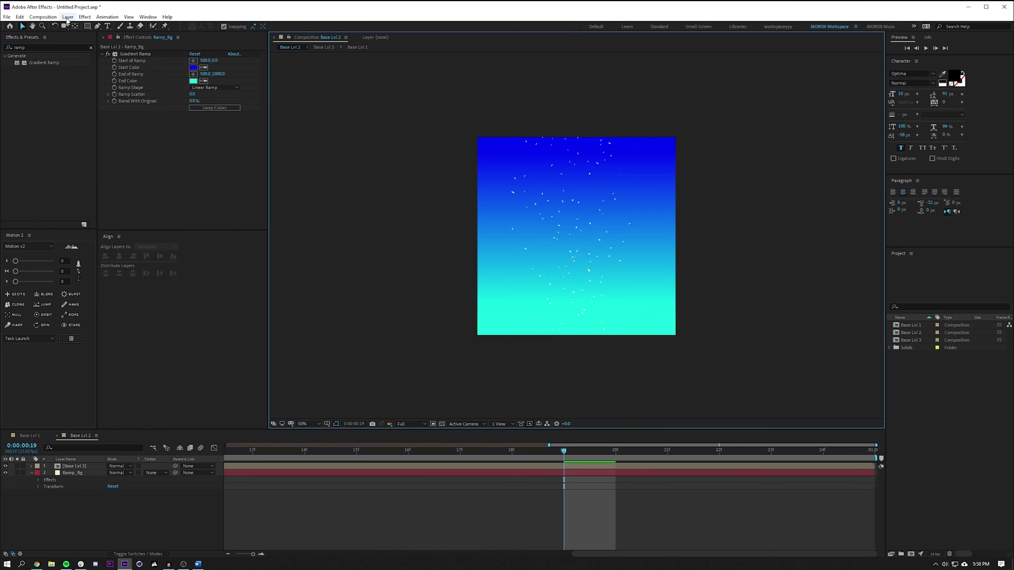
left_click(68, 17)
mouse_move(79, 26)
left_click(227, 79)
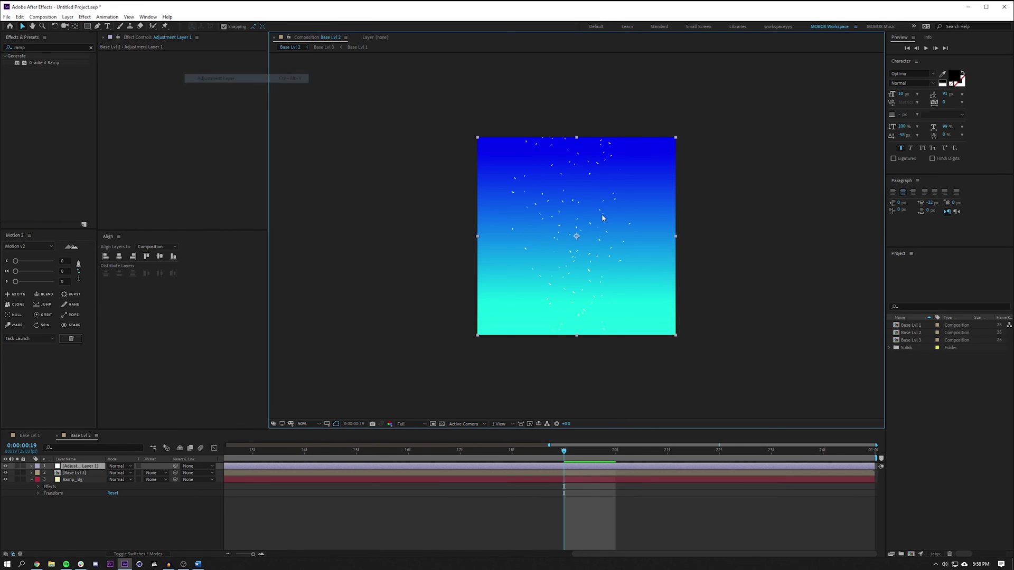
Step: Apply the Noise effect to Adjustment Layer 1 with Amount 20%
left_click(44, 48)
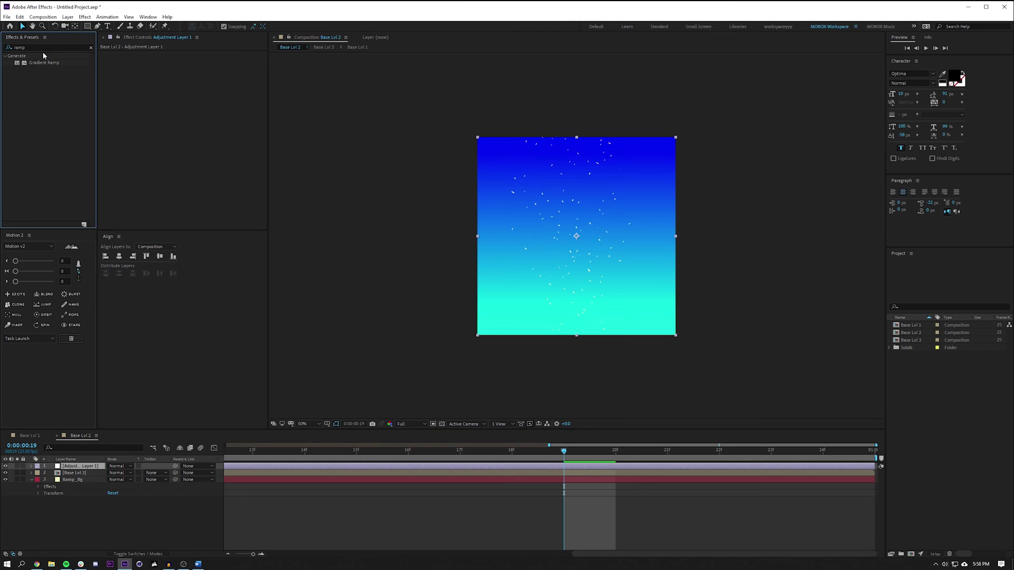
type("nois")
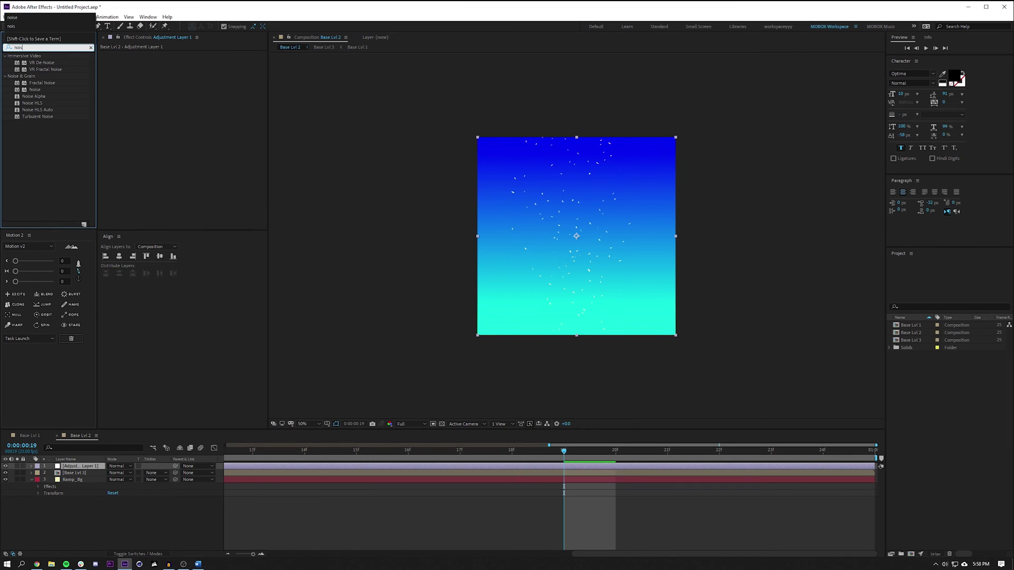
type("e")
left_click_drag(35, 91, 98, 467)
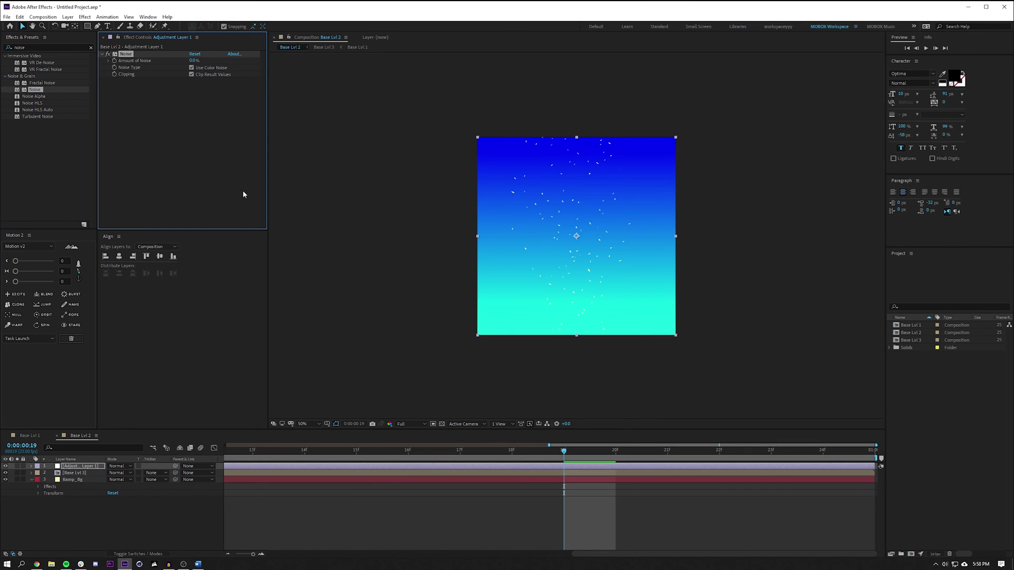
left_click(193, 61)
type("2")
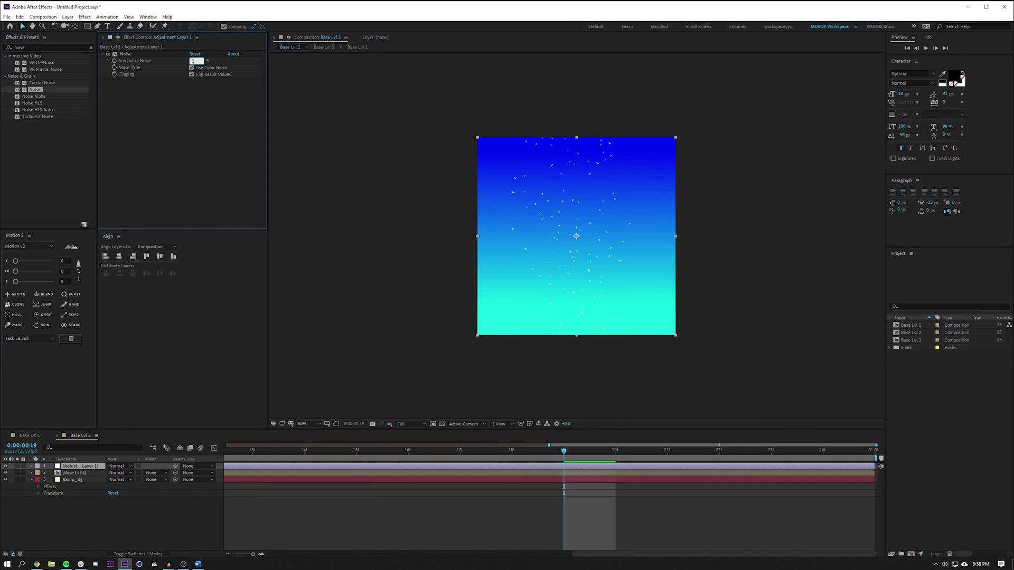
type("0")
key("Return")
Step: Compare Overlay, Soft Light and Add blend modes, settling on Overlay for the adjustment layer
left_click(145, 555)
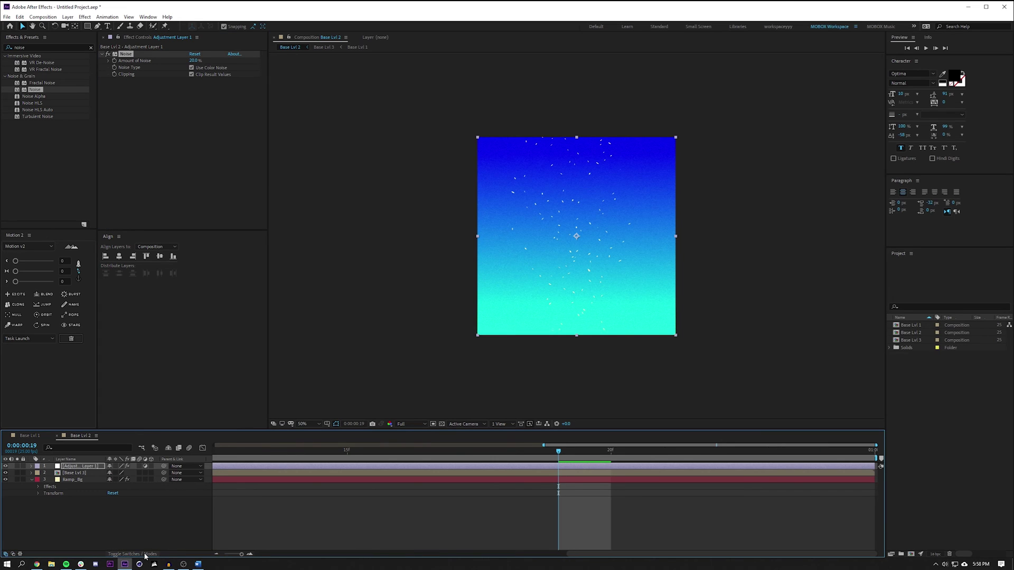
left_click(145, 554)
left_click(123, 467)
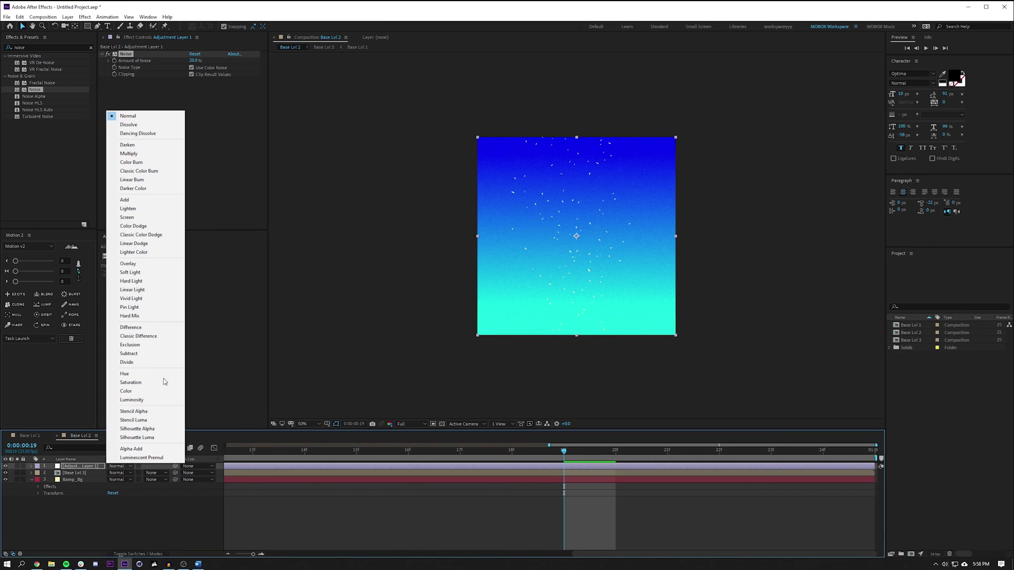
left_click(150, 268)
key("slash")
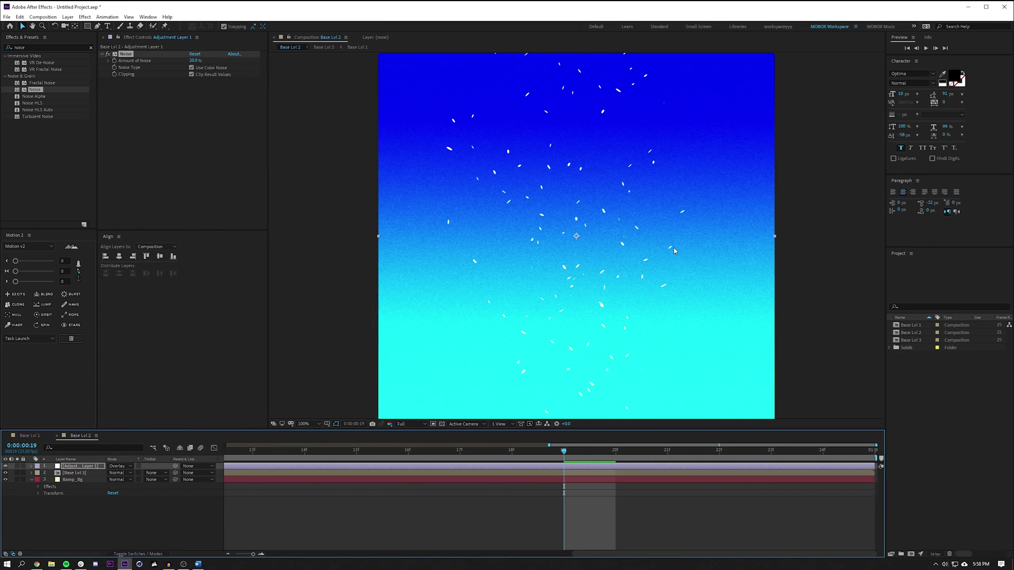
left_click(120, 467)
left_click(140, 280)
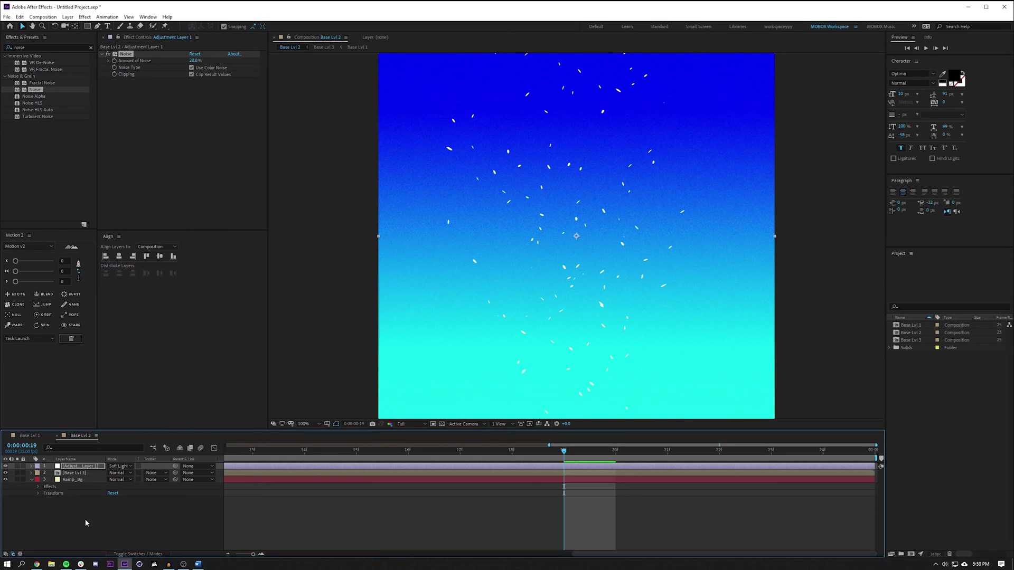
left_click(120, 467)
left_click(135, 204)
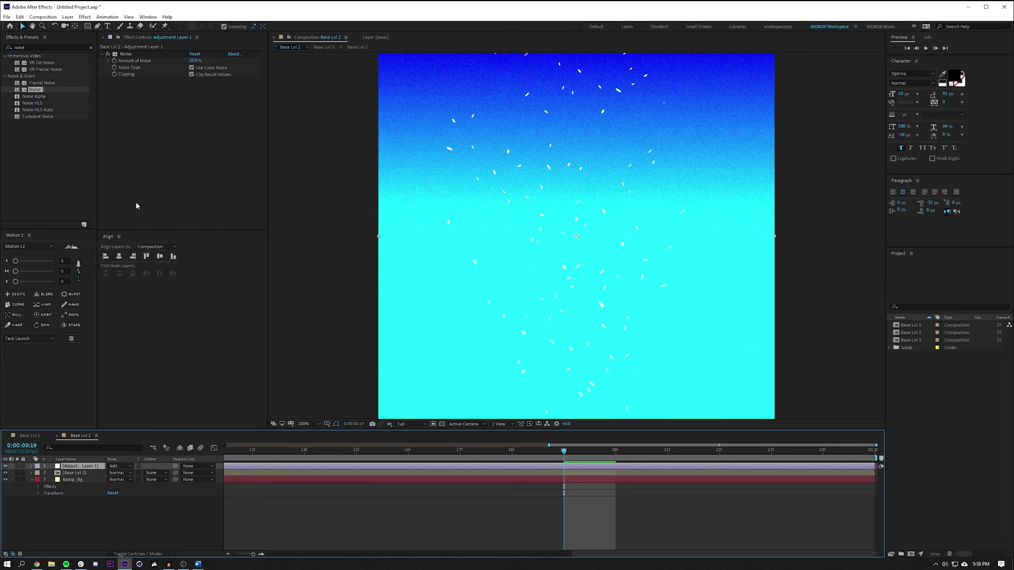
left_click(121, 467)
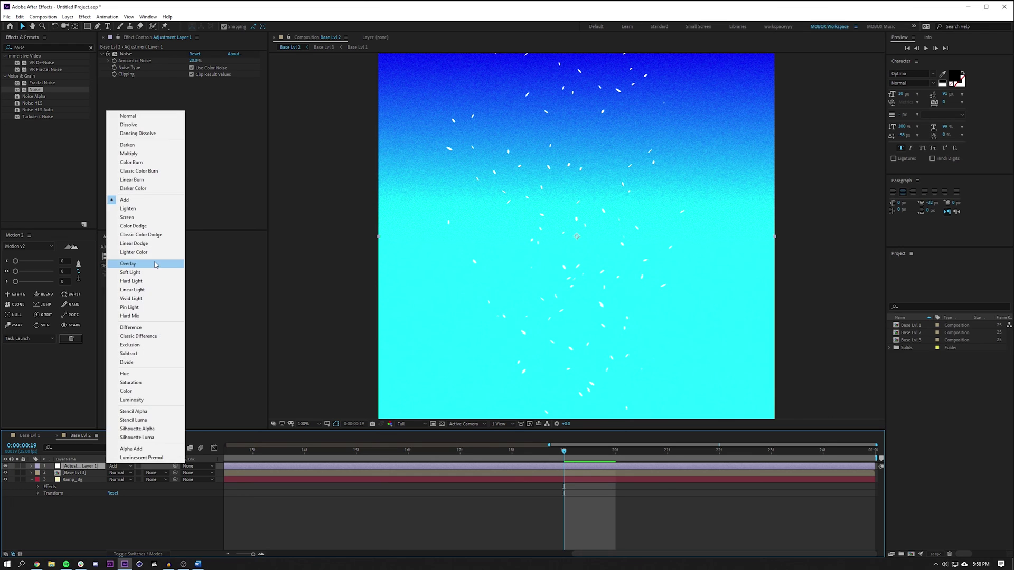
left_click(136, 264)
Step: Zoom the viewer to 50% and select the Ramp_Bg background layer
left_click(154, 514)
key("comma")
key("period")
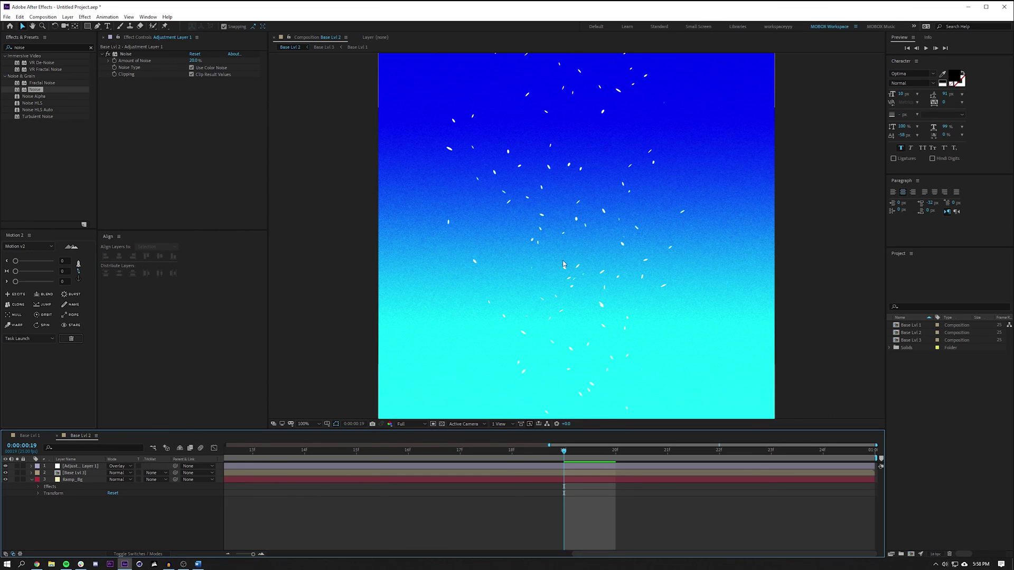
key("comma")
left_click(73, 480)
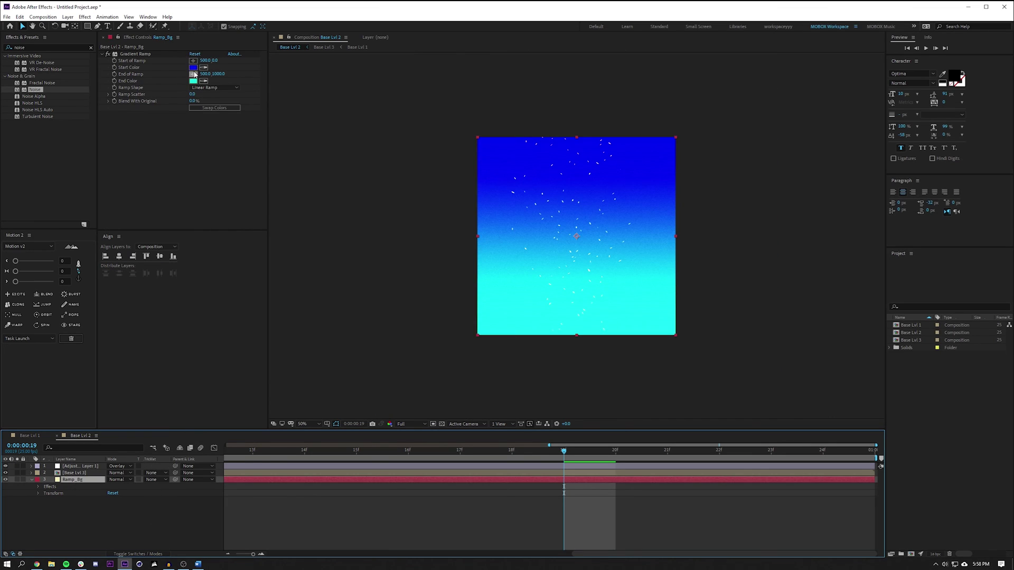
Step: Give the gradient a near-black Start Color and a navy 000B2A End Color
left_click(194, 67)
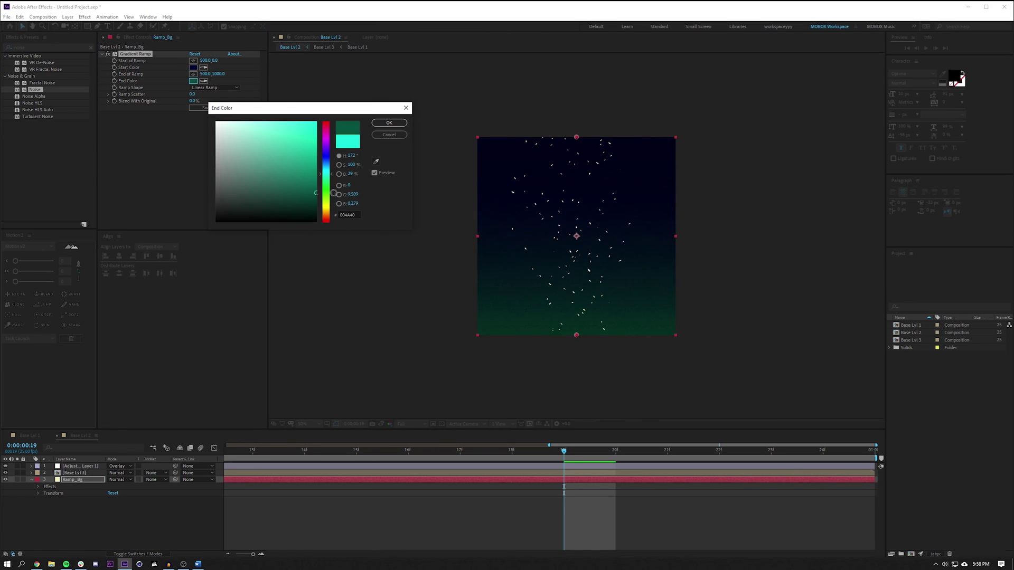
left_click_drag(316, 191, 316, 205)
left_click(332, 160)
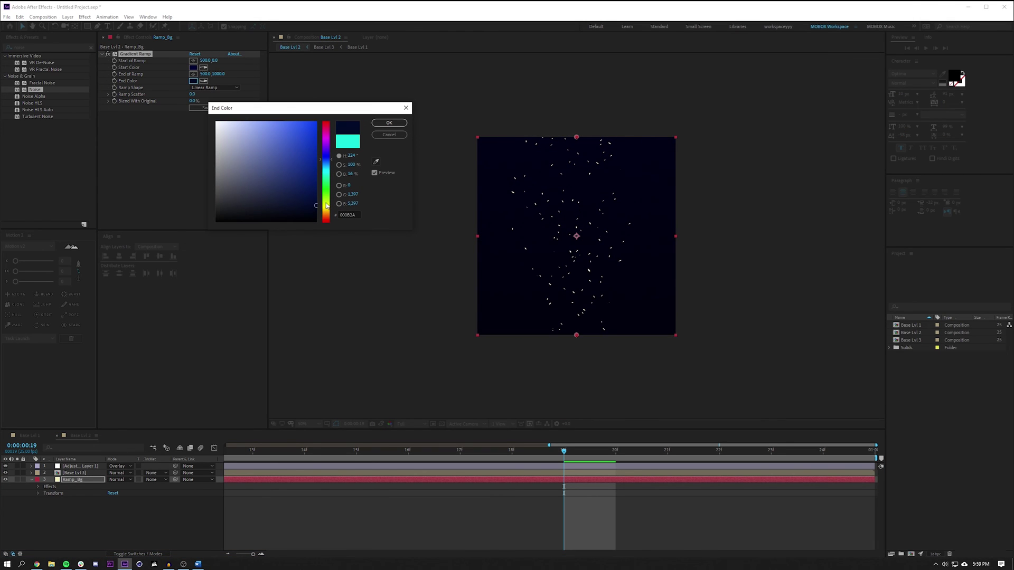
left_click(390, 122)
Step: Enlarge the viewer and zoom to 200% on Adjustment Layer 1's noise
left_click(696, 254)
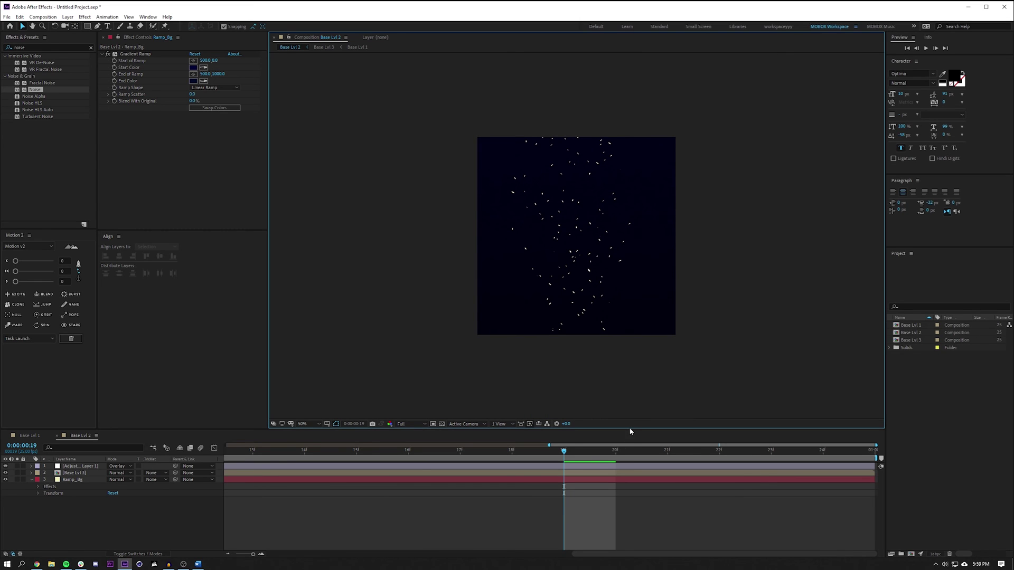
left_click_drag(630, 429, 632, 447)
key("period")
key("period")
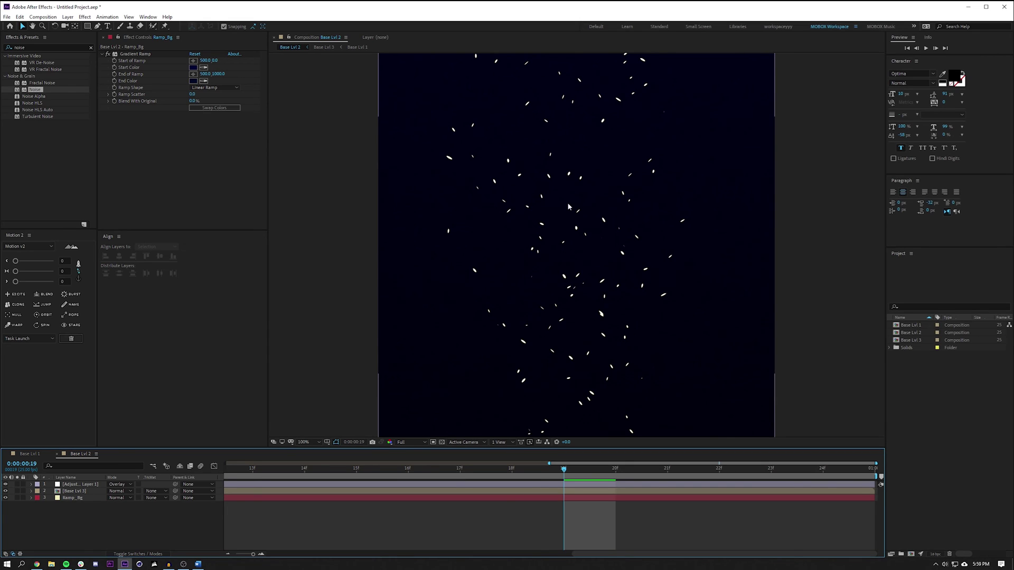
left_click(100, 485)
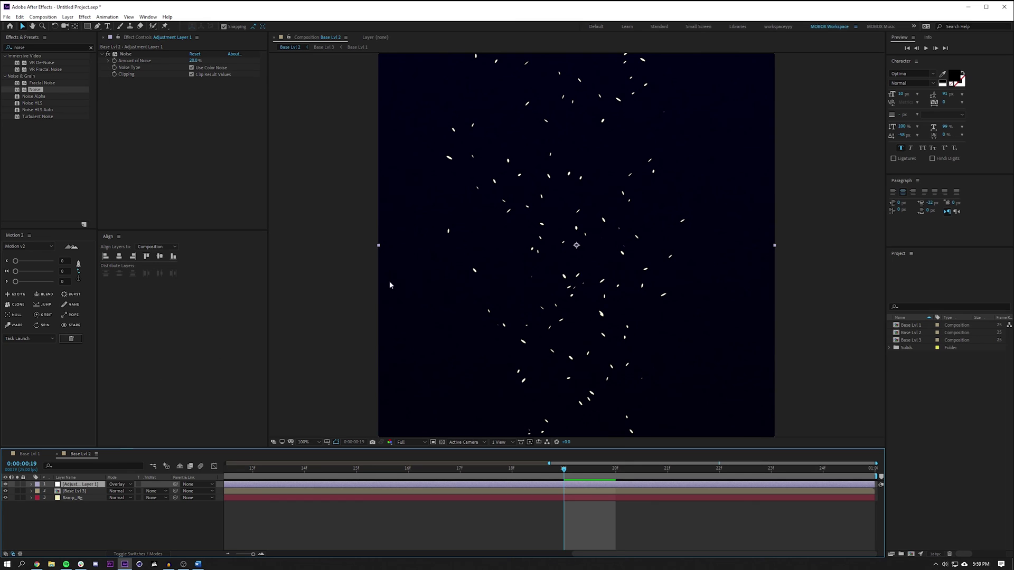
key("period")
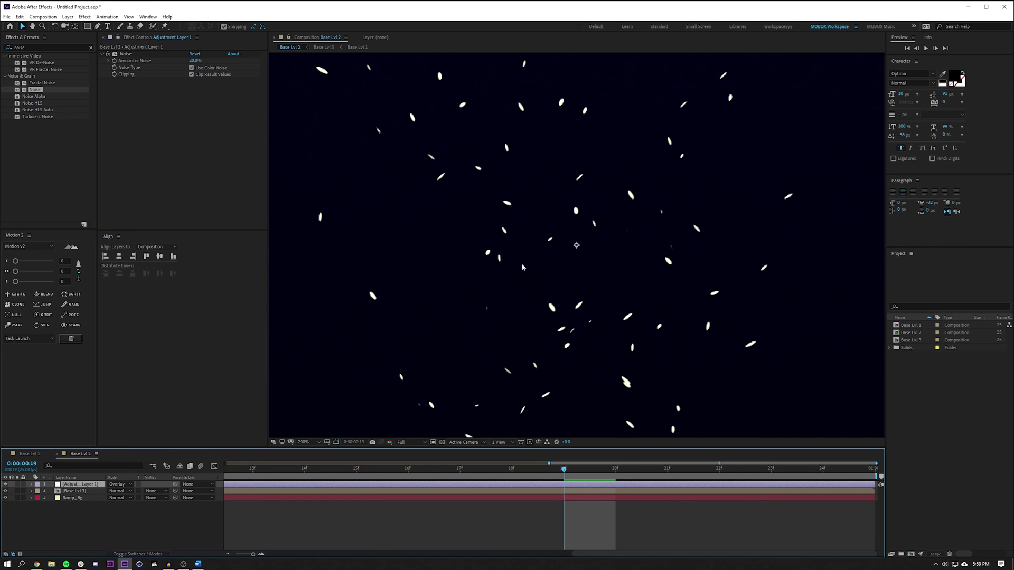
Step: Add a wiggle(25,1) expression to Base Lvl 3's Position and preview the jitter
key("ctrl+Down")
key("comma")
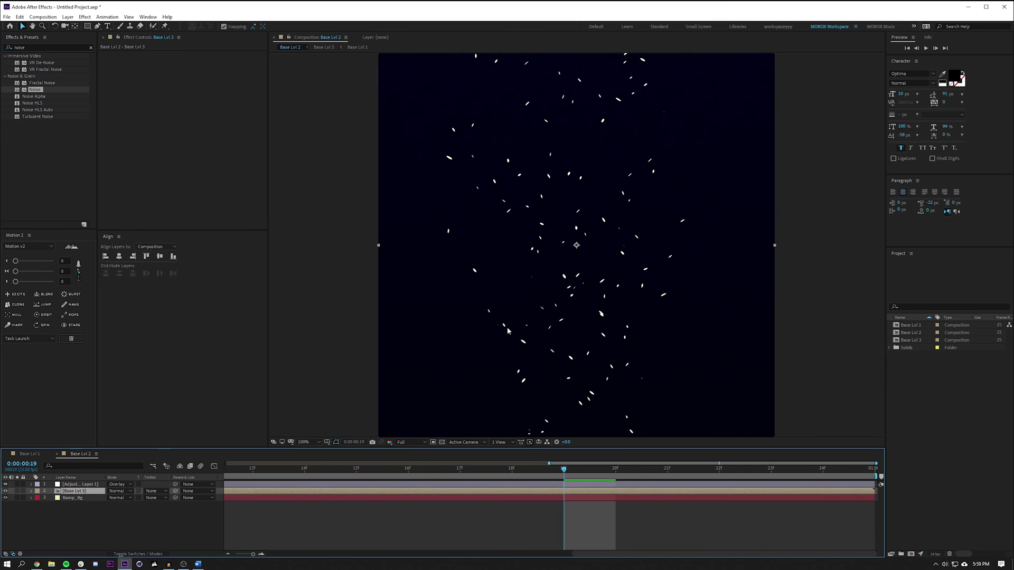
key("p")
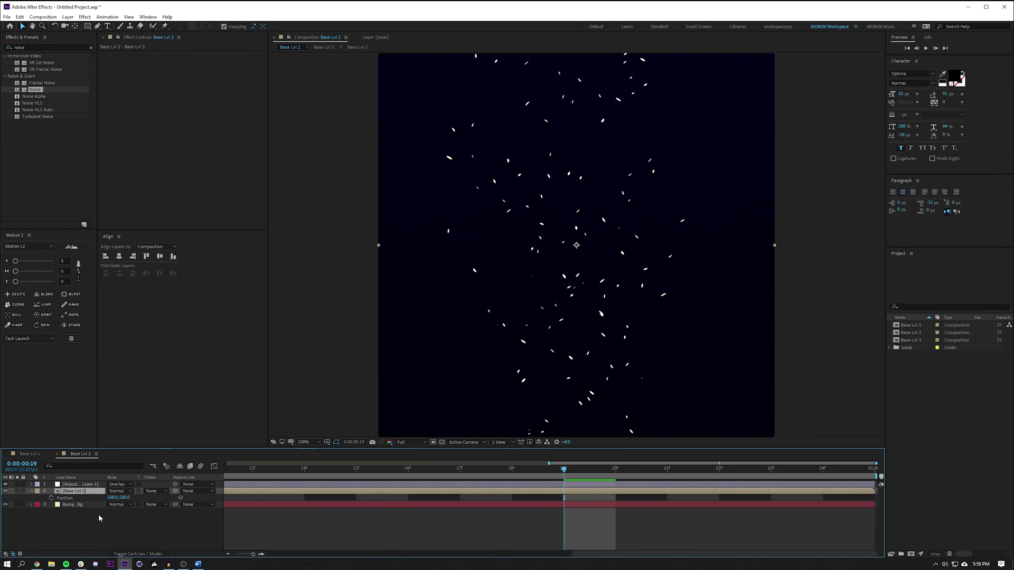
left_click(52, 499, "alt")
type("wiggl")
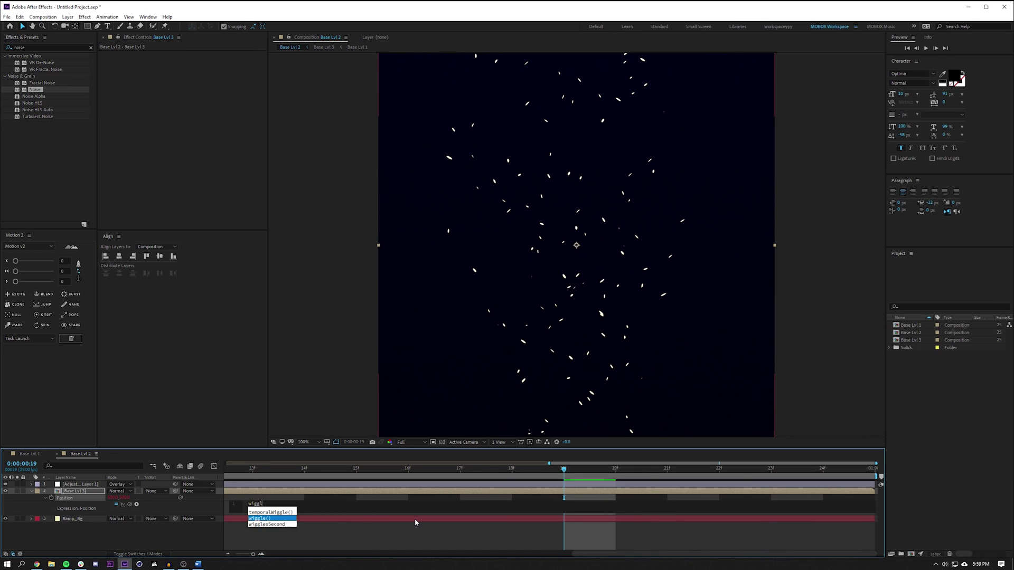
key("Return")
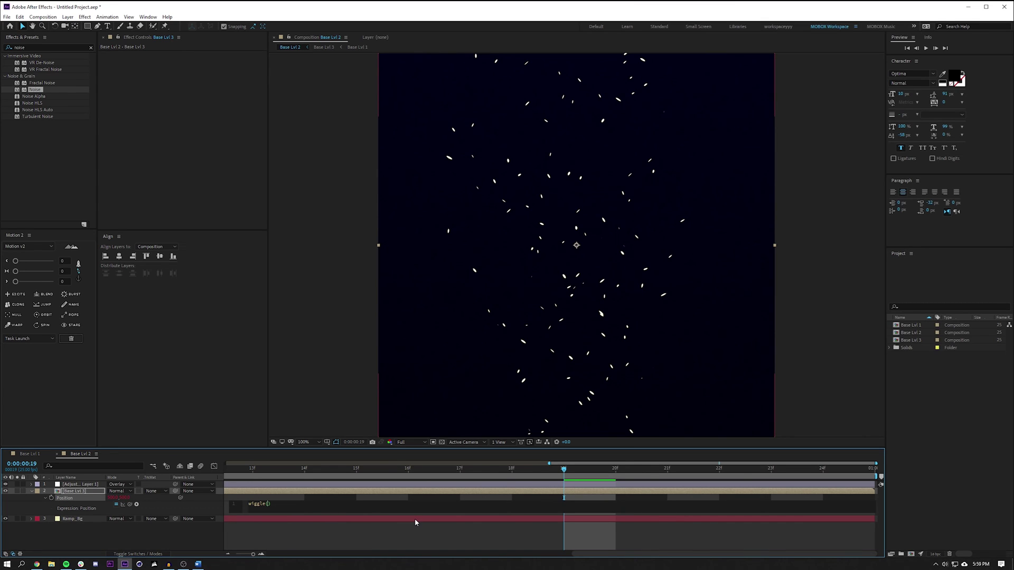
type("25,1")
left_click(409, 541)
key("space")
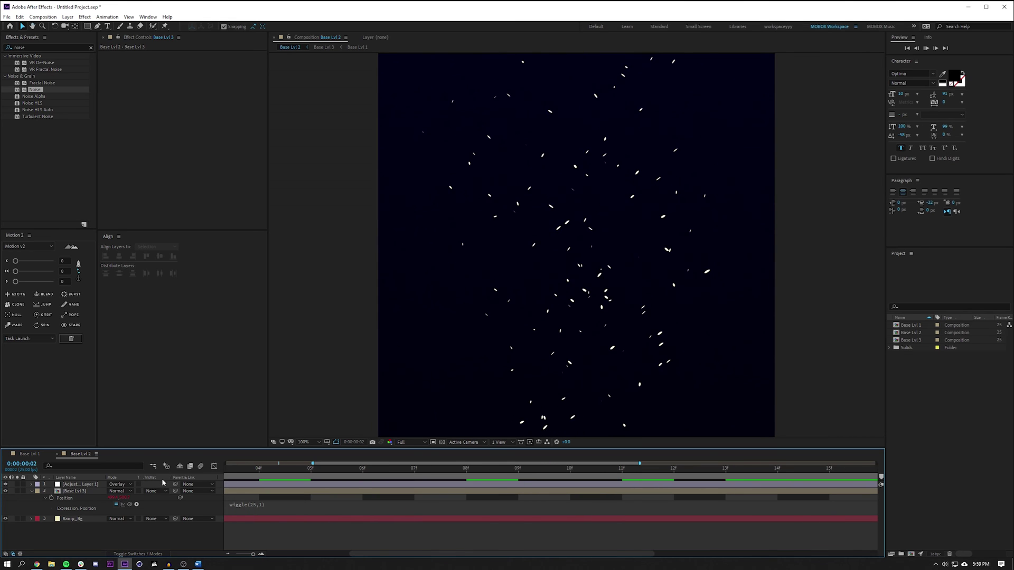
Step: Zoom the timeline out to full range, stop the preview, and access Adjustment Layer 1's blend modes
left_click(227, 555)
left_click(228, 555)
left_click(565, 233)
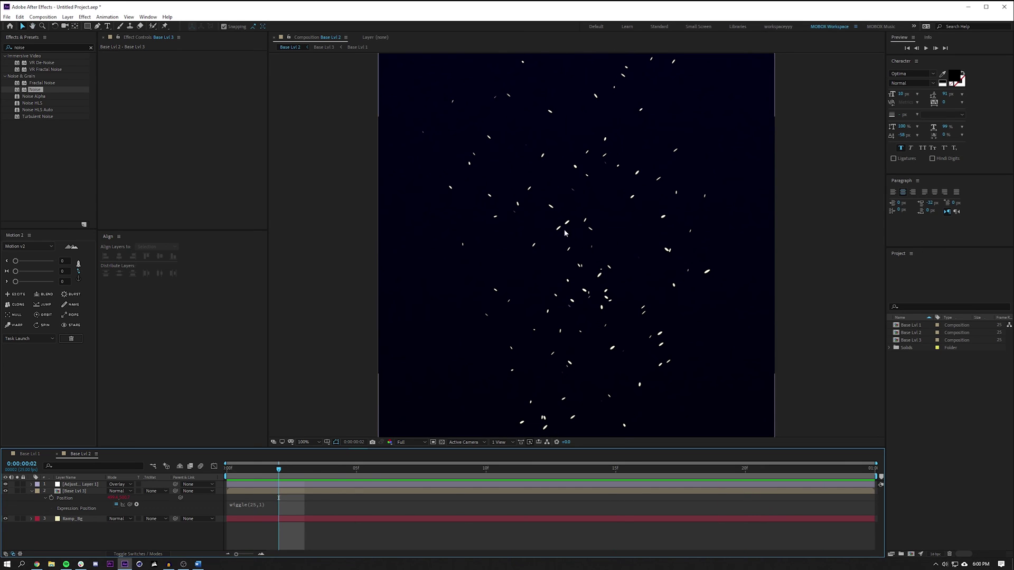
left_click(90, 485)
left_click(124, 483)
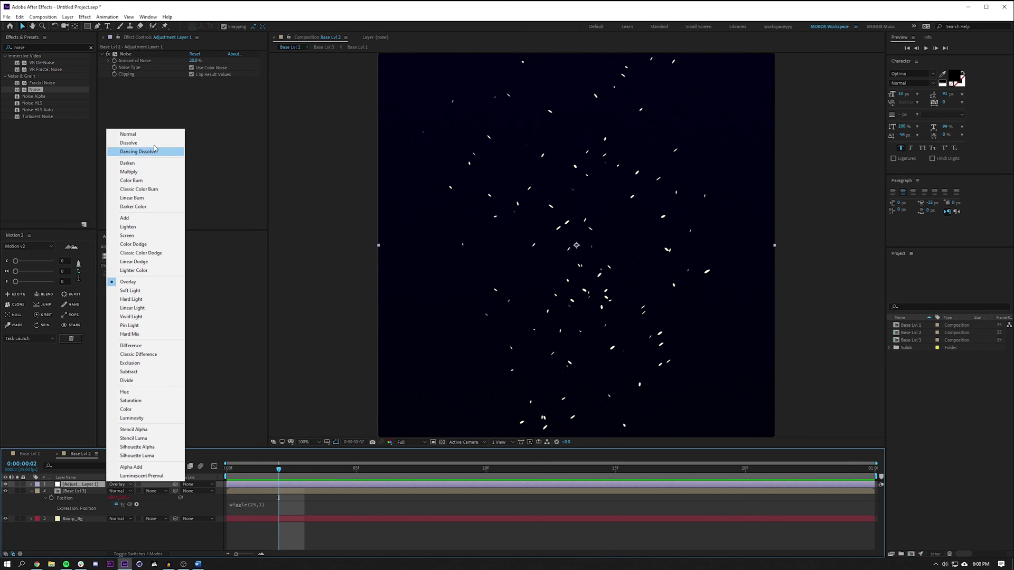
Step: Try Darken and Normal blend modes on the adjustment layer, then revert to Overlay
left_click(152, 168)
left_click(120, 484)
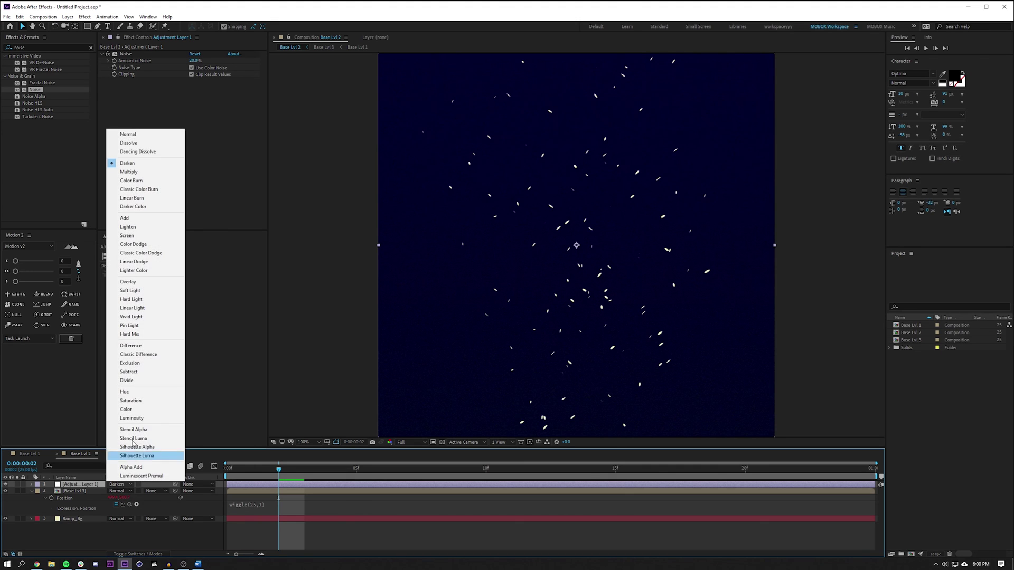
left_click(148, 135)
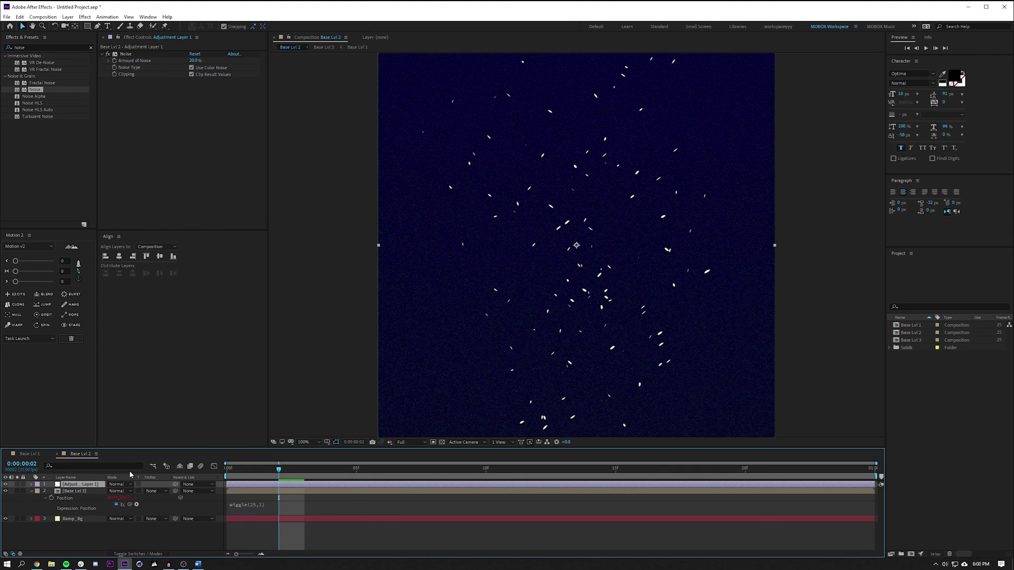
key("ctrl+z")
key("ctrl+z")
Step: Raise the adjustment layer's noise Amount to 71% and play a quick preview
key("period")
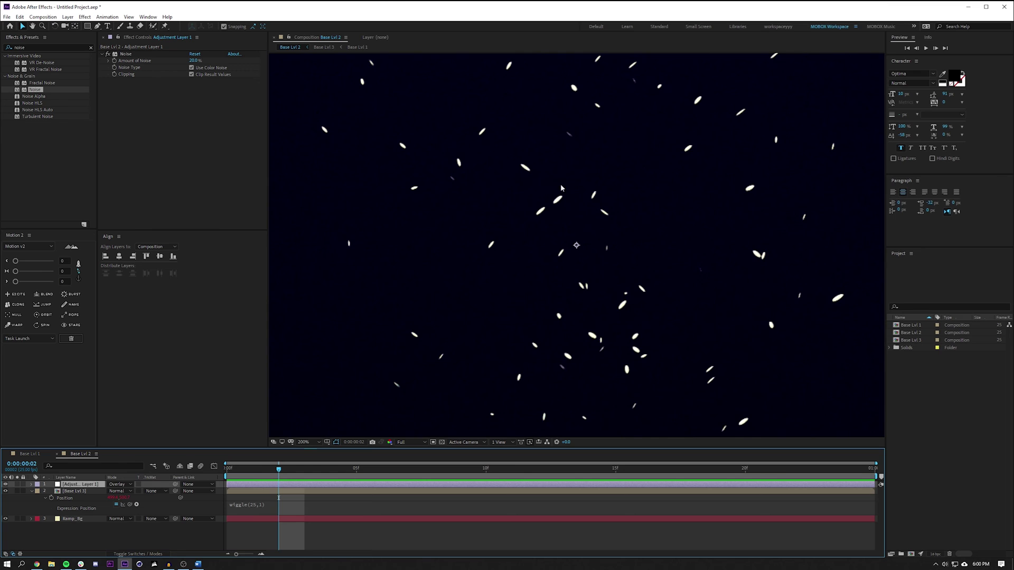
key("period")
left_click_drag(194, 60, 216, 58)
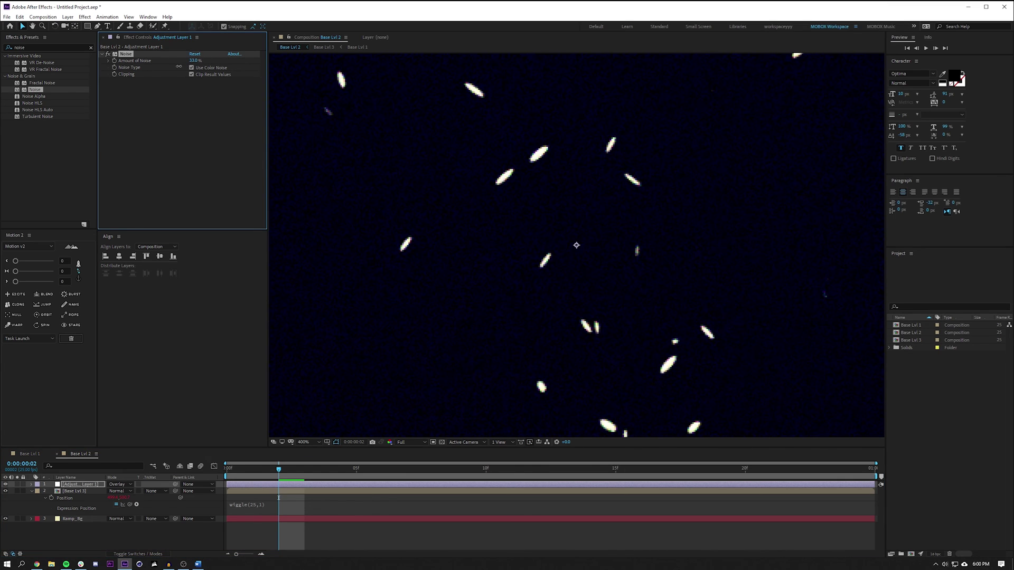
key("slash")
key("space")
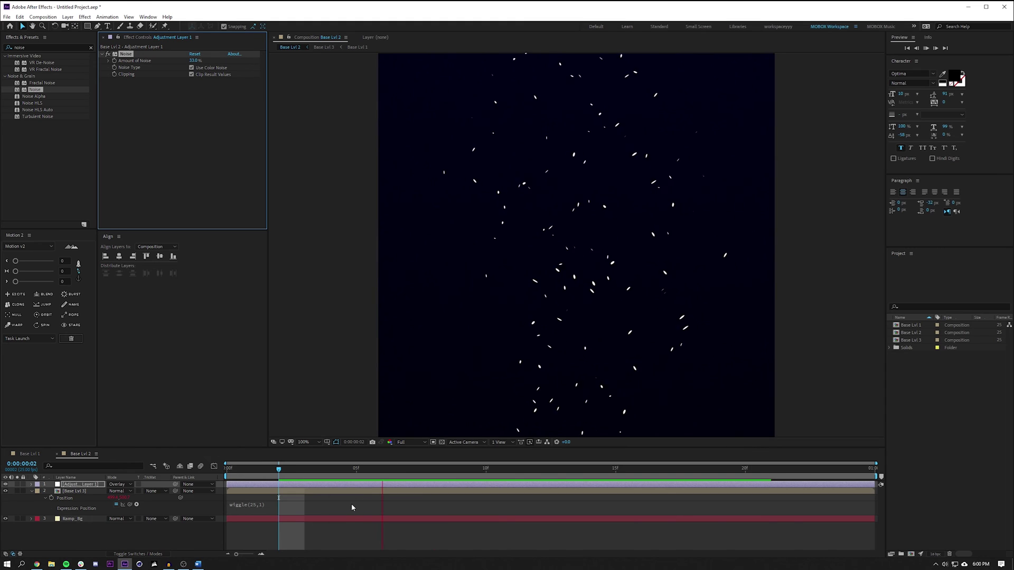
key("space")
key("comma")
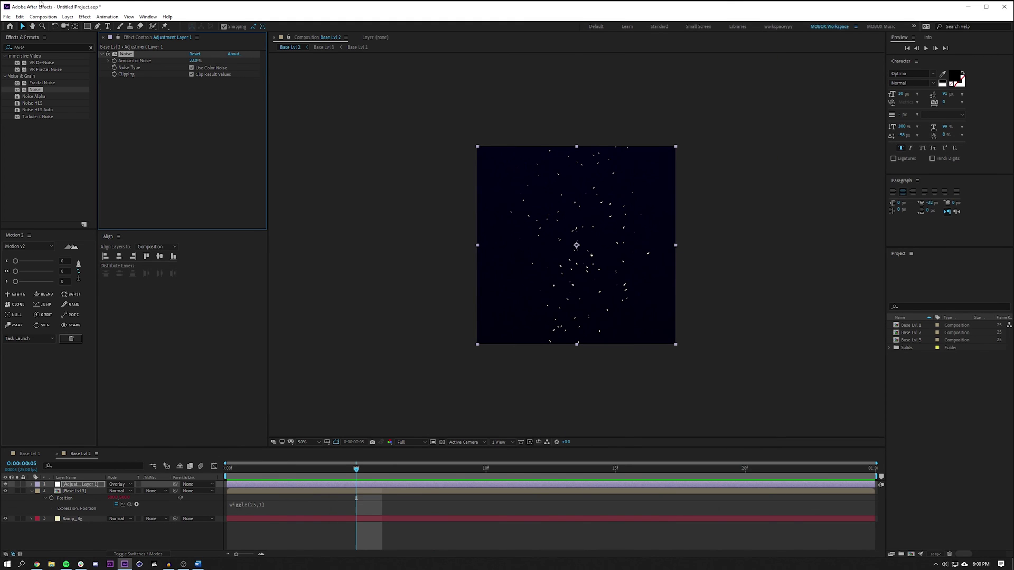
Step: Create Adjustment Layer 2 and move it above Base Lvl 3
left_click(285, 95)
left_click(68, 17)
mouse_move(79, 25)
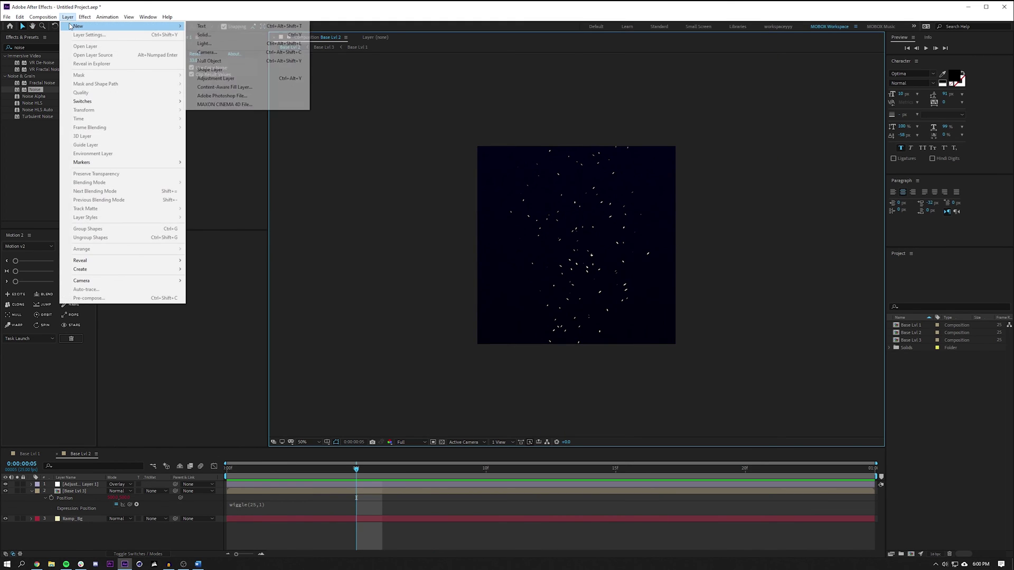
left_click(215, 78)
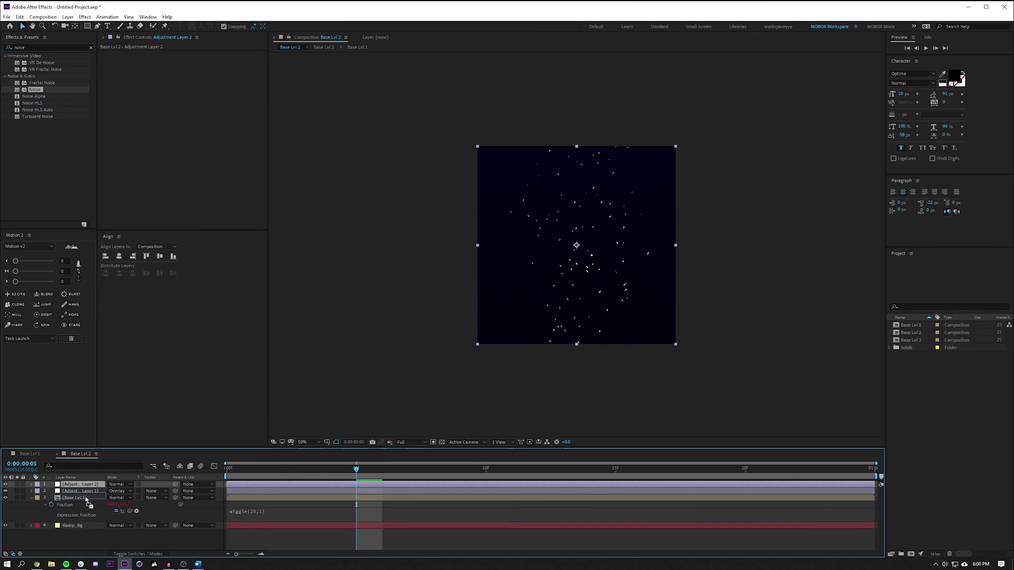
left_click_drag(68, 519, 37, 491)
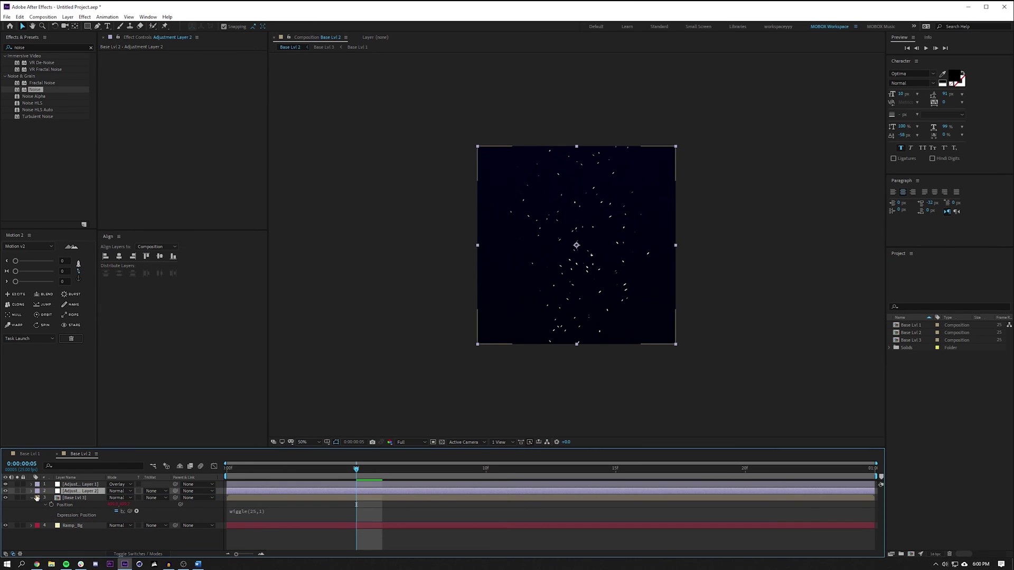
left_click(31, 499)
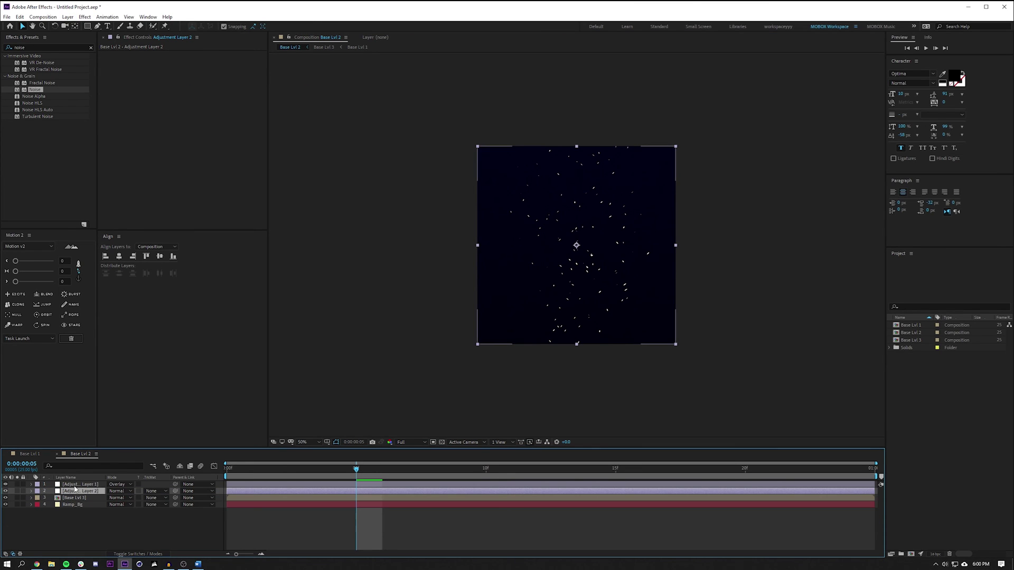
Step: Apply Glow from an Effects & Presets search for 'glow', trying Radius 65 then undoing it
left_click(43, 47)
type("glow")
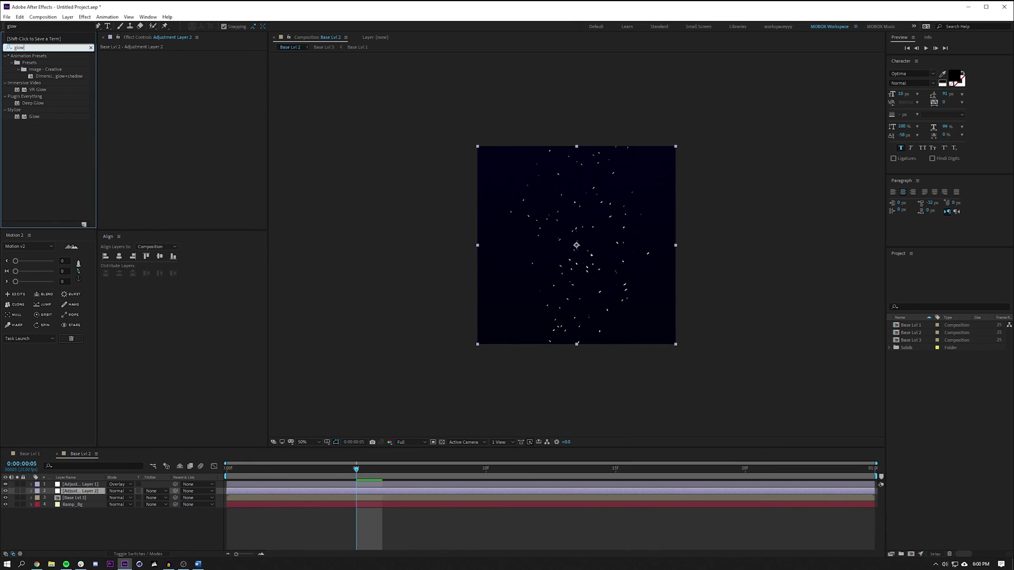
left_click_drag(35, 117, 217, 95)
scroll(596, 224, "up", 3)
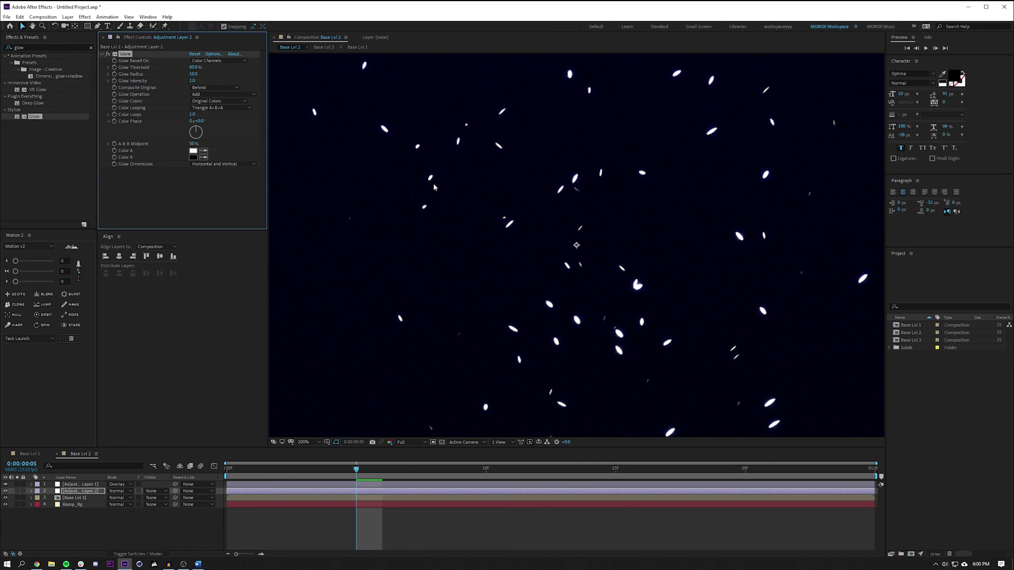
left_click_drag(193, 74, 213, 73)
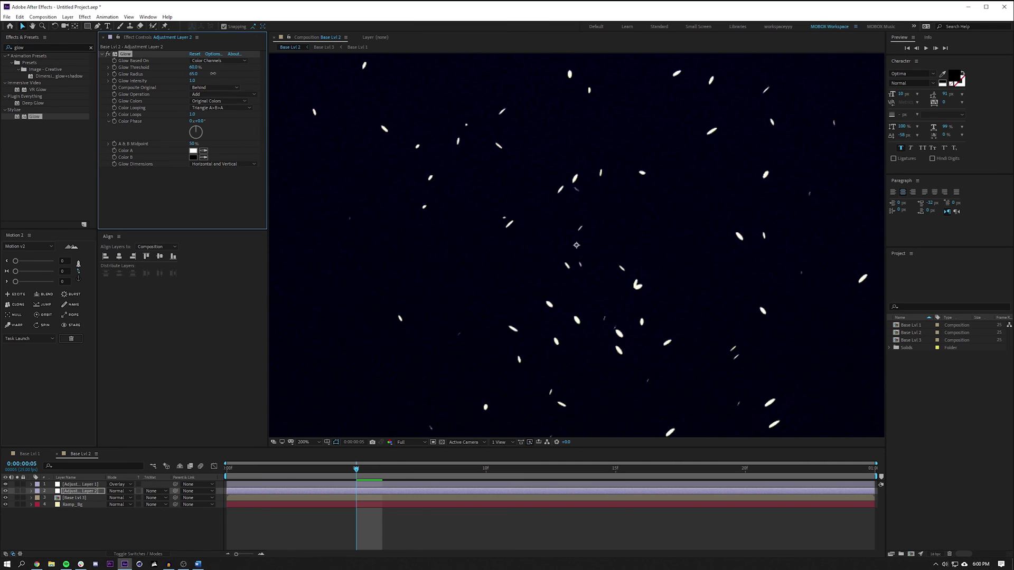
key("ctrl+z")
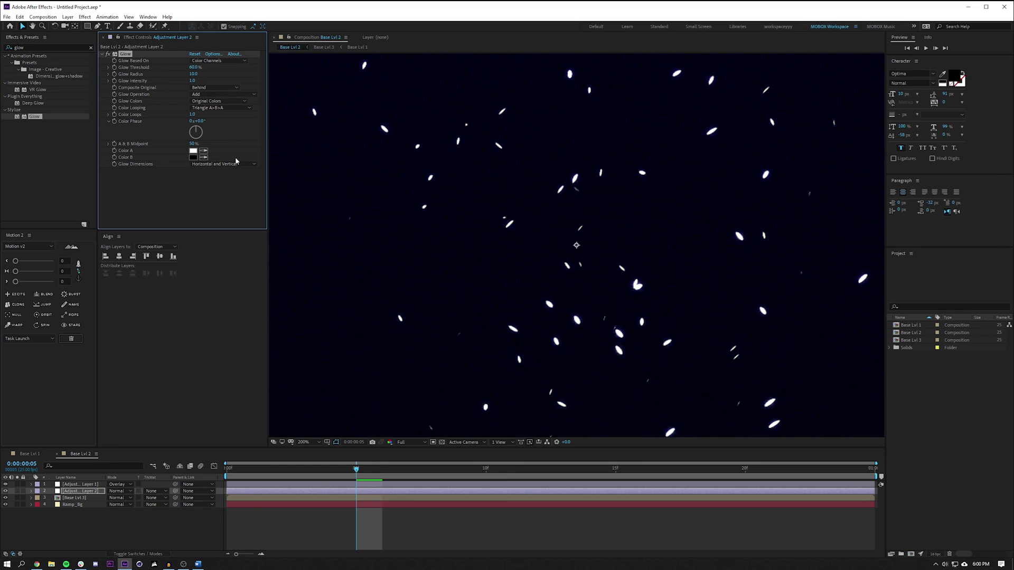
Step: Set the Glow to Horizontal, lower its Threshold to about 24%, then delete the effect
left_click(227, 164)
left_click(223, 184)
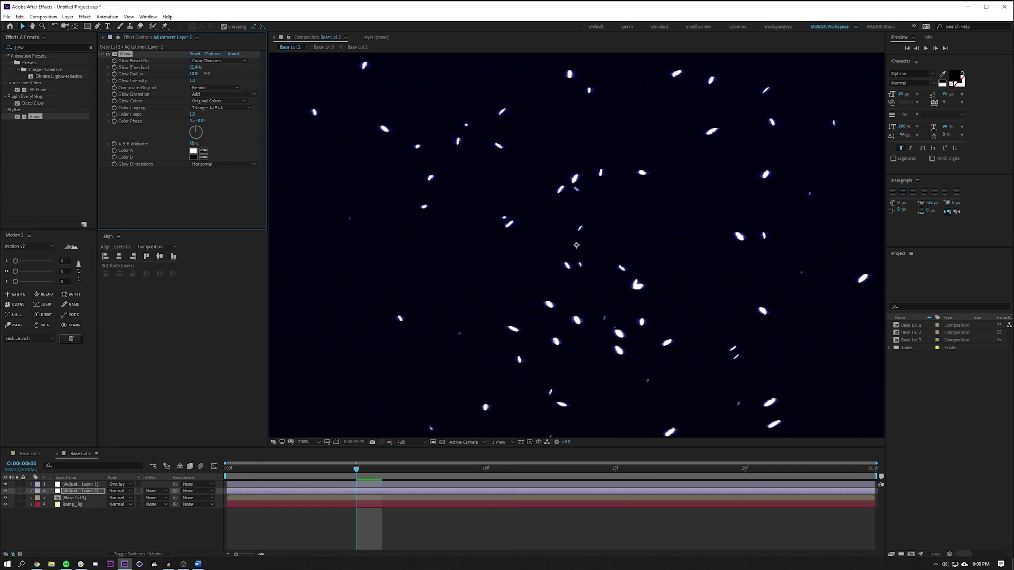
left_click_drag(194, 66, 206, 70)
key("Delete")
Step: Apply a Horizontal Glow to Base Lvl 3 and adjust its Threshold
left_click_drag(34, 116, 103, 500)
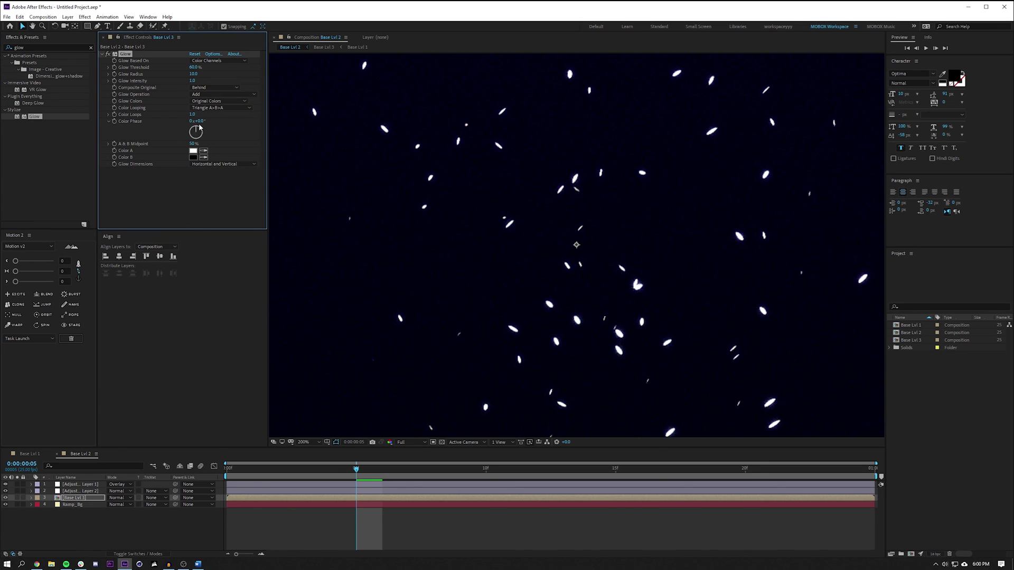
left_click(208, 164)
left_click(206, 180)
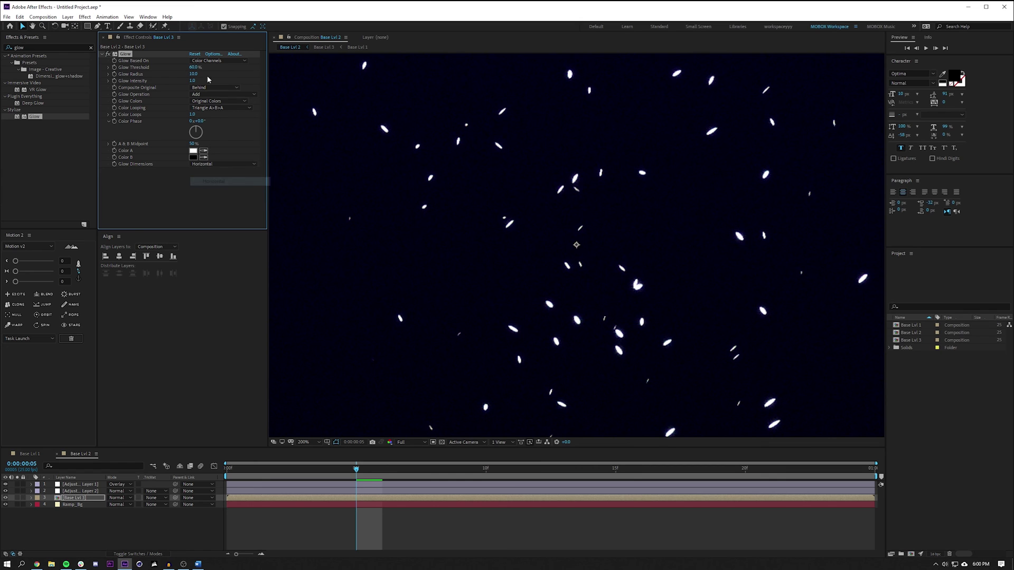
mouse_move(194, 67)
left_mouse_down()
mouse_move(236, 64)
mouse_move(204, 64)
mouse_move(219, 72)
mouse_move(202, 83)
left_mouse_up()
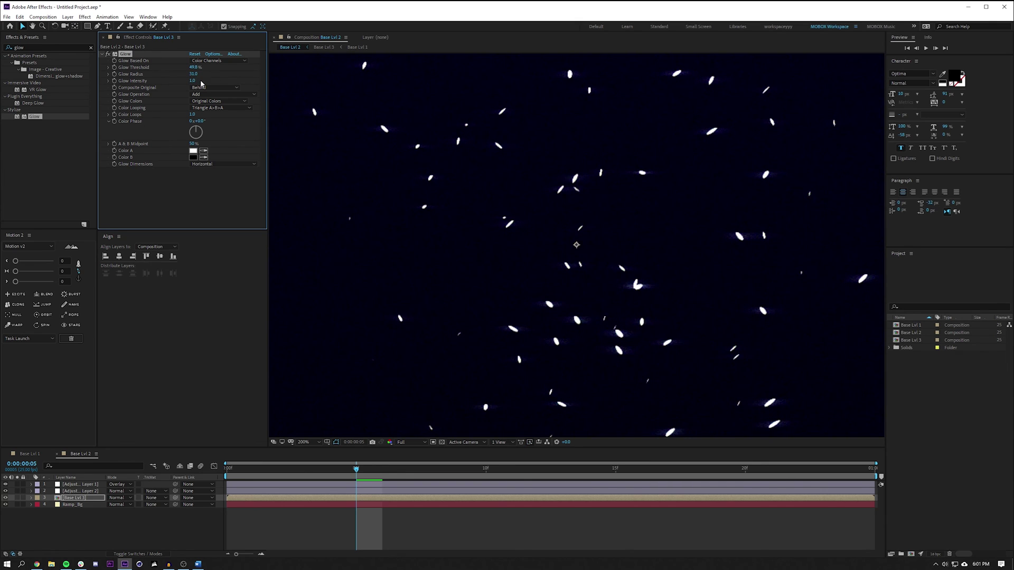
Step: Duplicate the Glow, make the first copy Vertical, and preview the cross-shaped glows
key("ctrl+d")
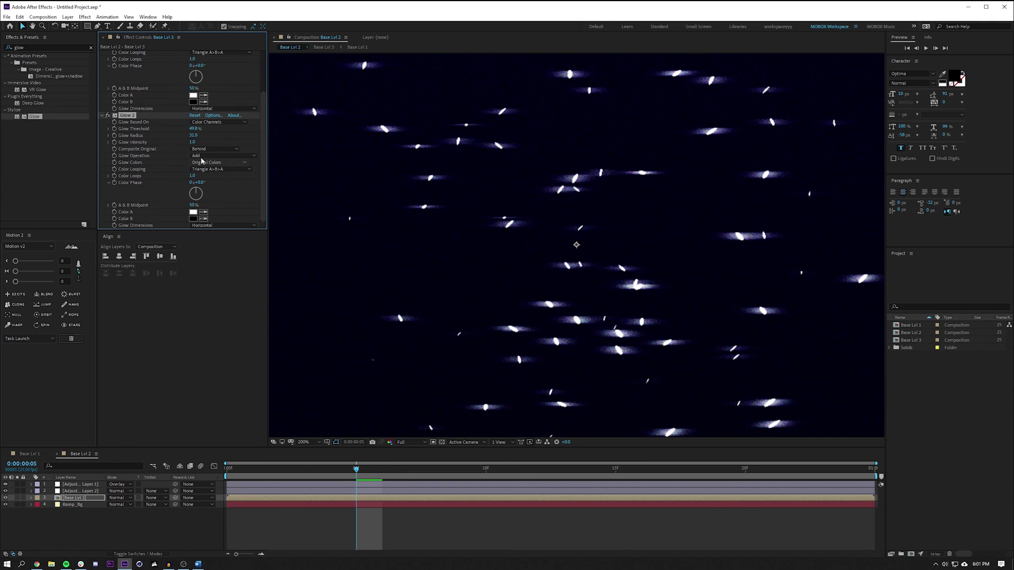
left_click(197, 109)
left_click(206, 136)
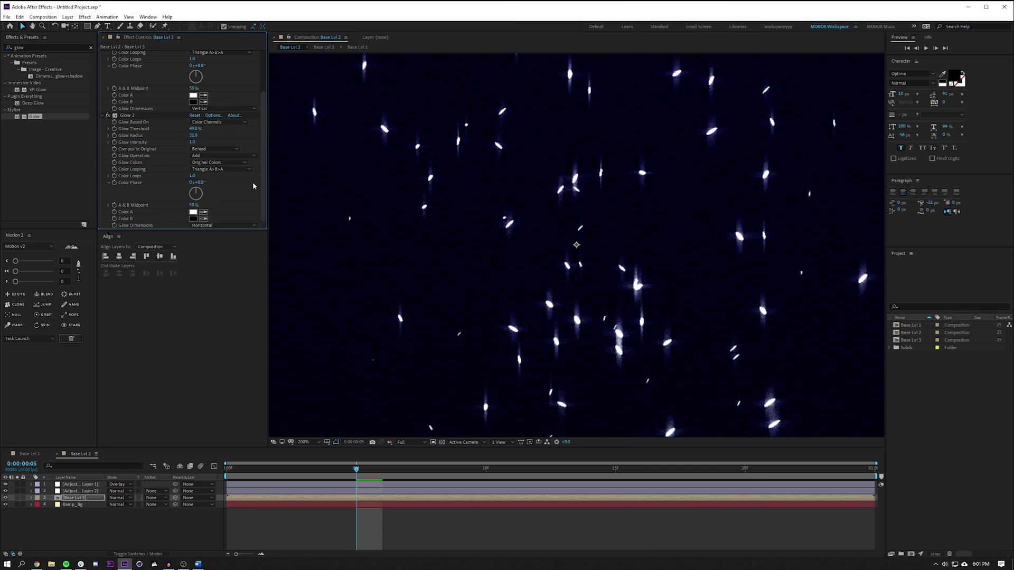
key("comma")
key("comma")
key("comma")
left_click(700, 251)
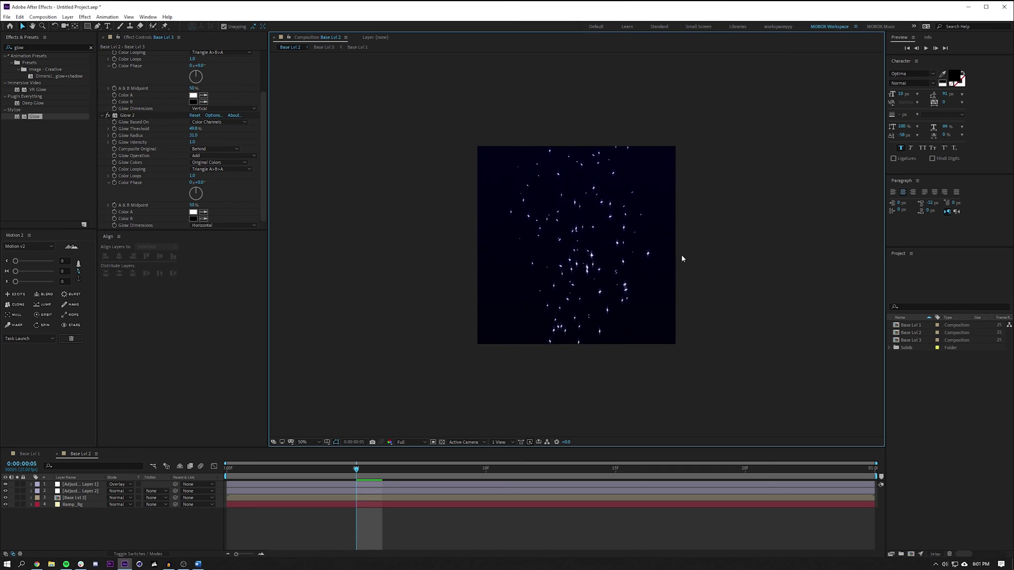
key("period")
left_click(369, 474)
key("space")
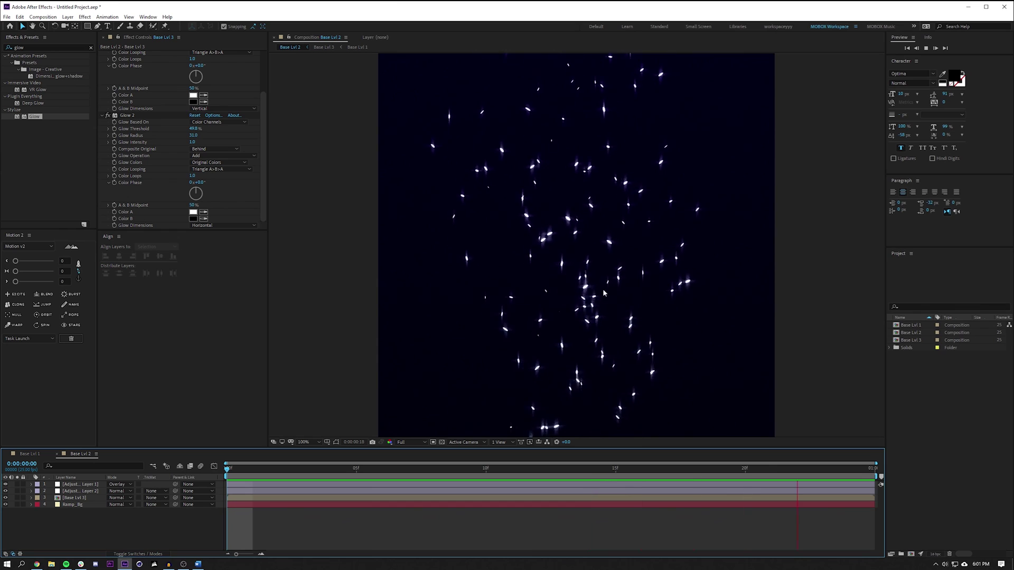
Step: Stop the preview and switch to the Base Lvl 1 composition
scroll(557, 340, "down", 2)
key("space")
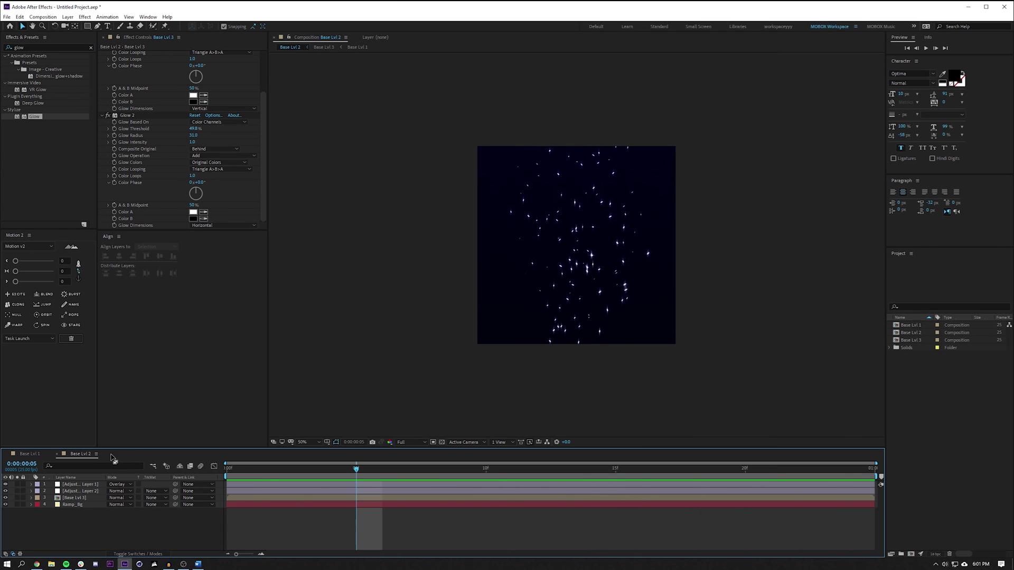
left_click(35, 455)
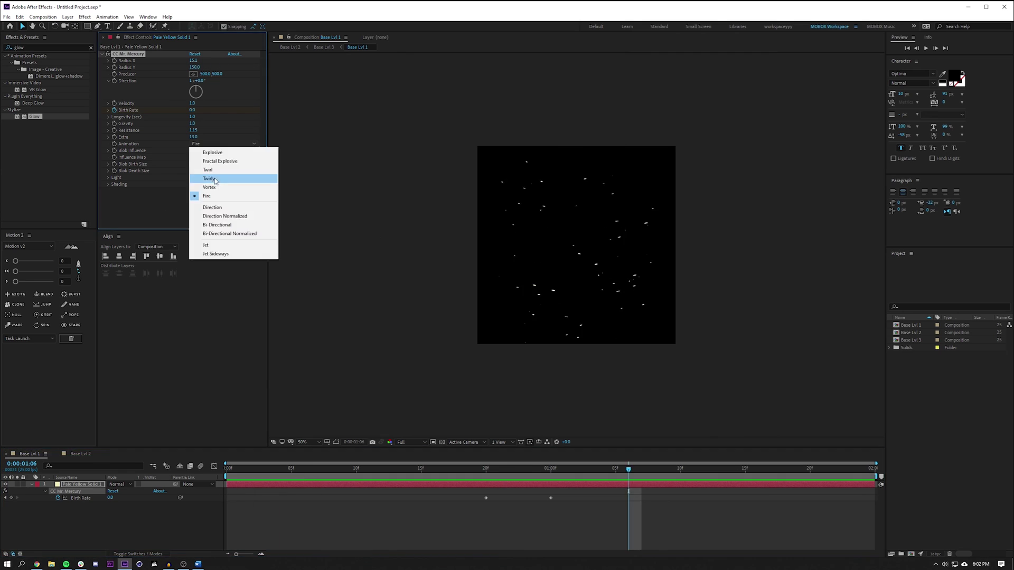
Step: Set CC Mr. Mercury's Animation to Vortex and edit its Radius X and gravity values
left_click(214, 177)
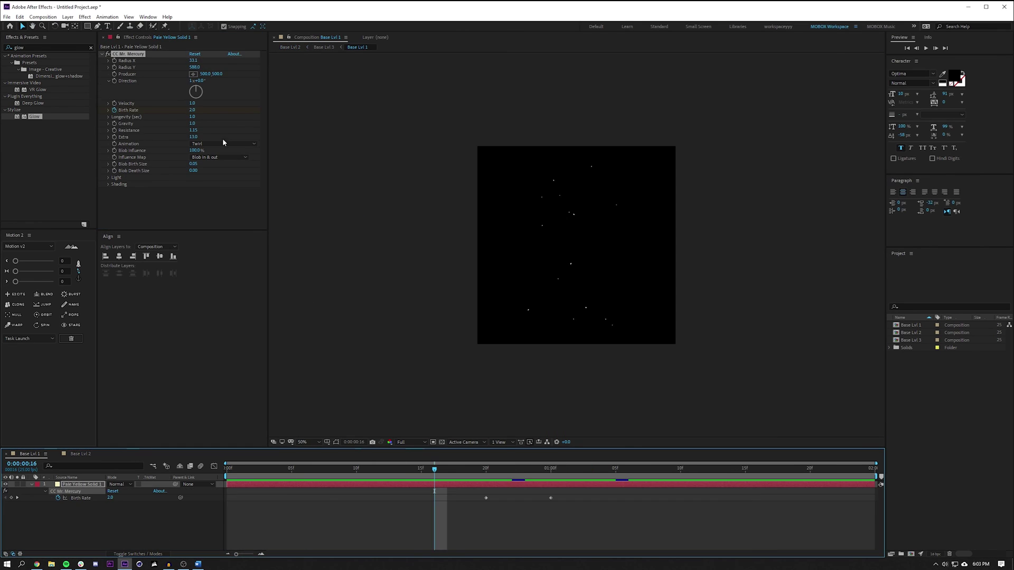
left_click(195, 61)
key("Return")
left_click(194, 124)
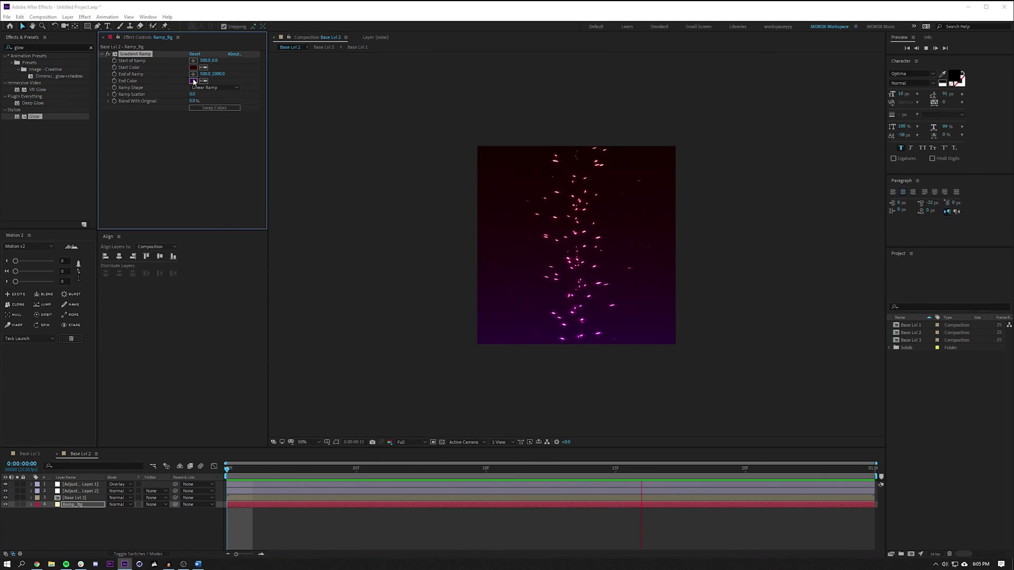
Step: Change the Ramp_Bg Gradient Ramp end colour and preview the recoloured scene
left_click(194, 81)
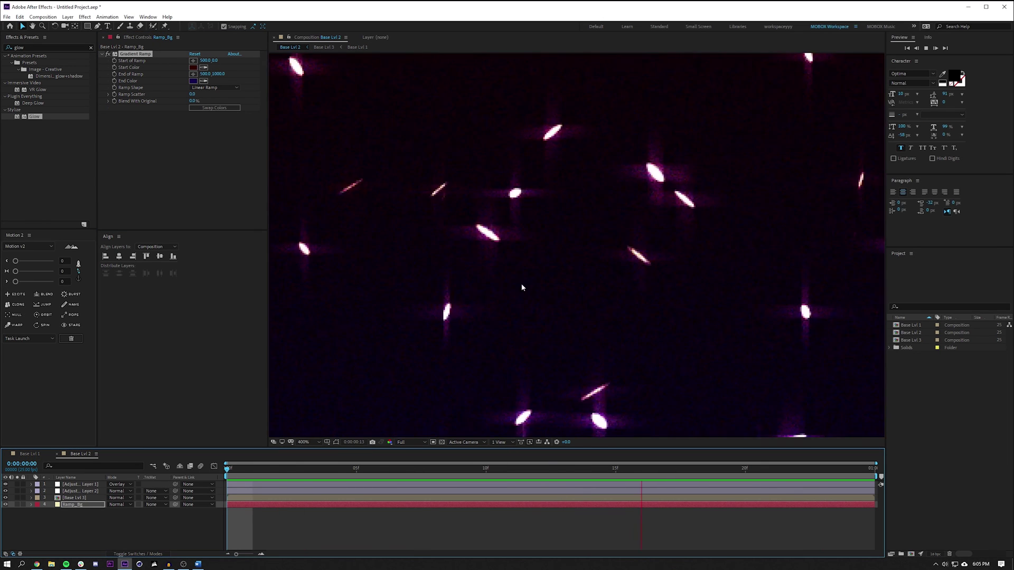
left_click(43, 17)
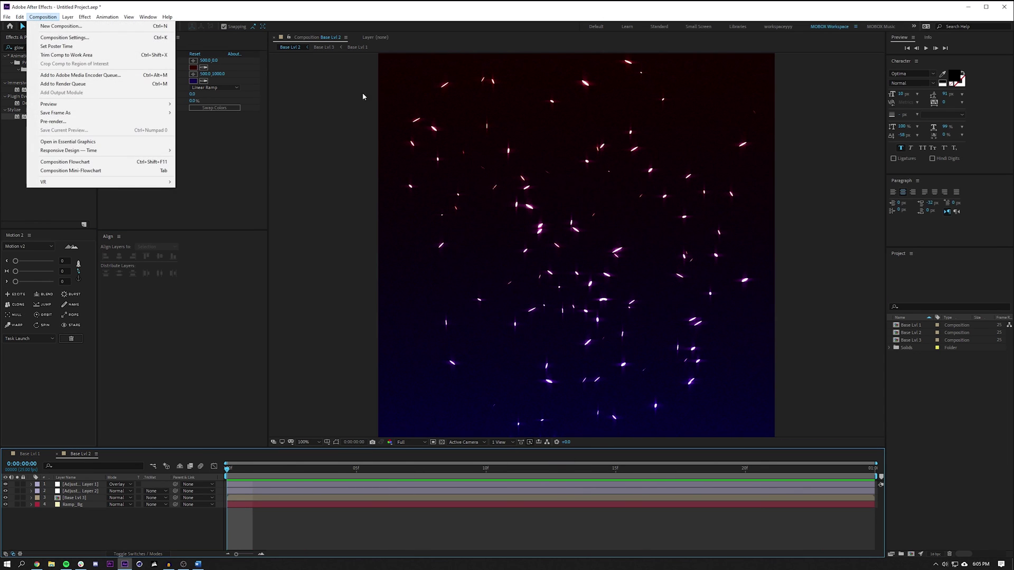
left_click(457, 249)
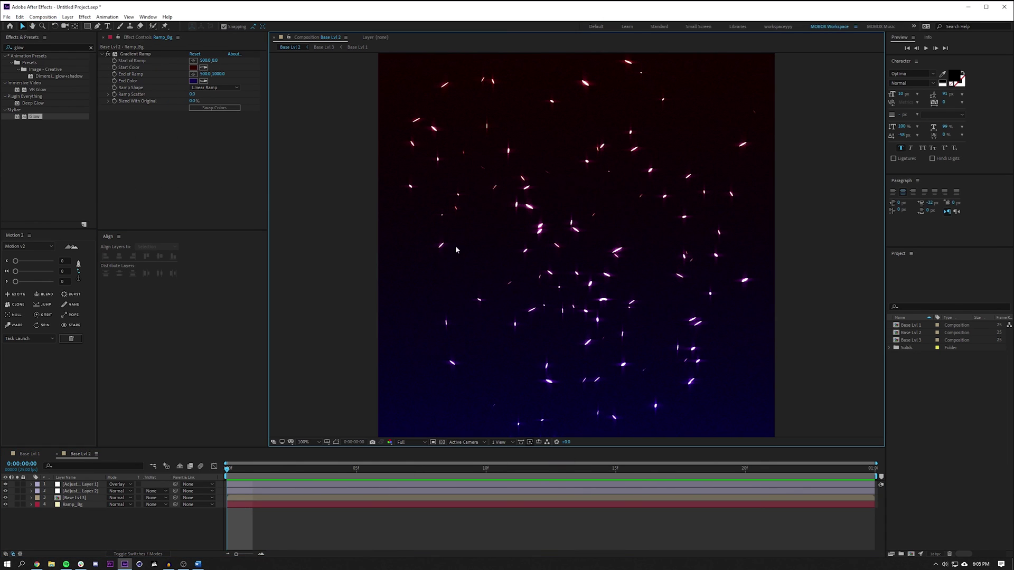
key("space")
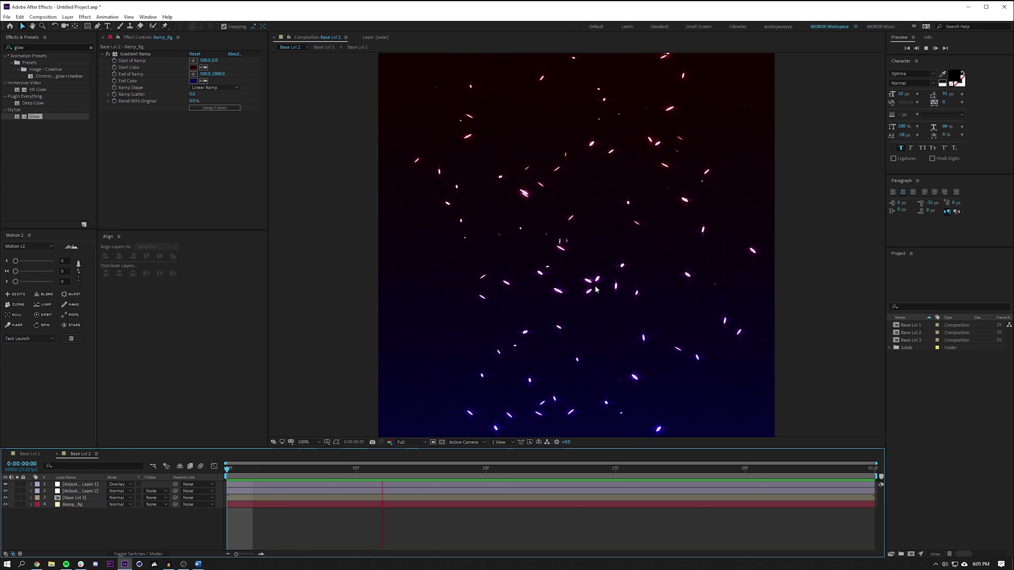
Step: Increase Base Lvl 2's Composition Settings duration to about three seconds
left_click(43, 16)
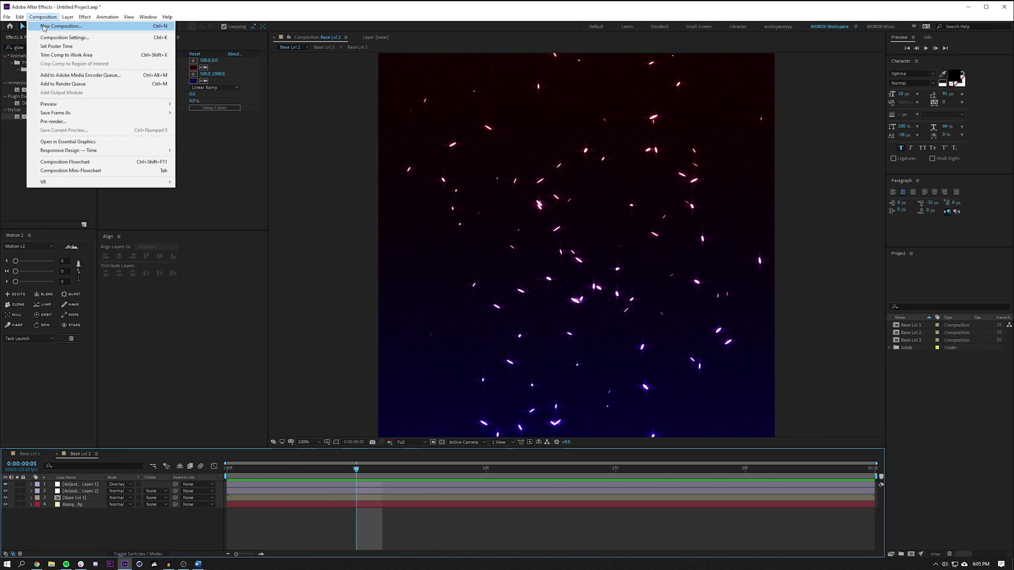
left_click(58, 38)
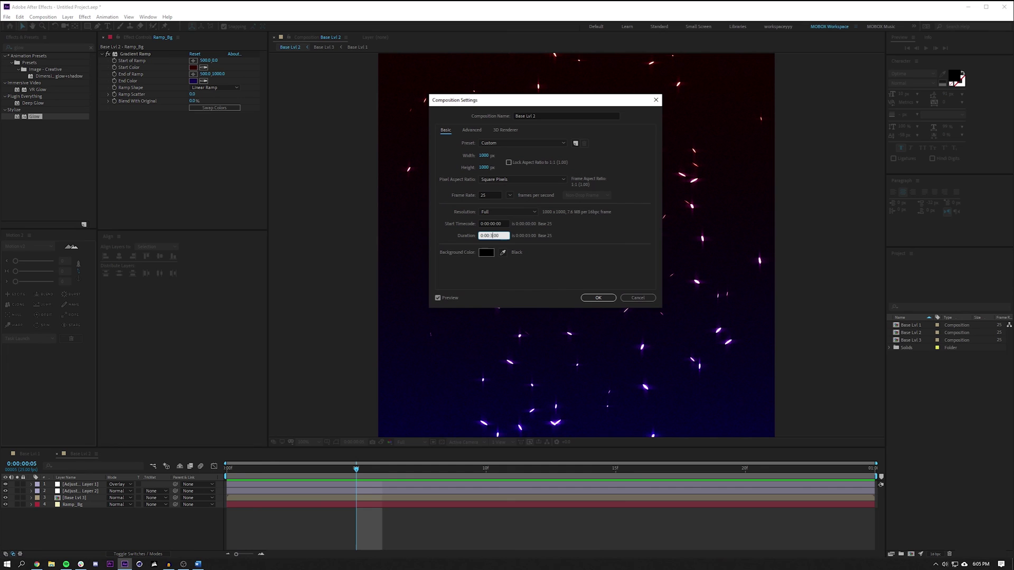
key("Return")
left_click(229, 555)
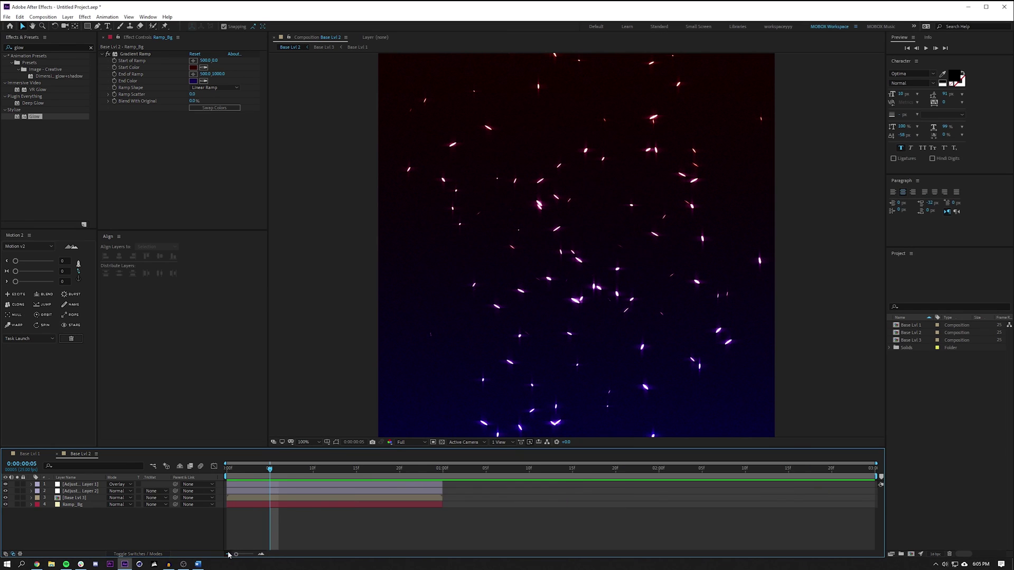
Step: Enable Time Remapping on Base Lvl 3, stretch its end keyframe, and extend all layers
right_click(78, 498)
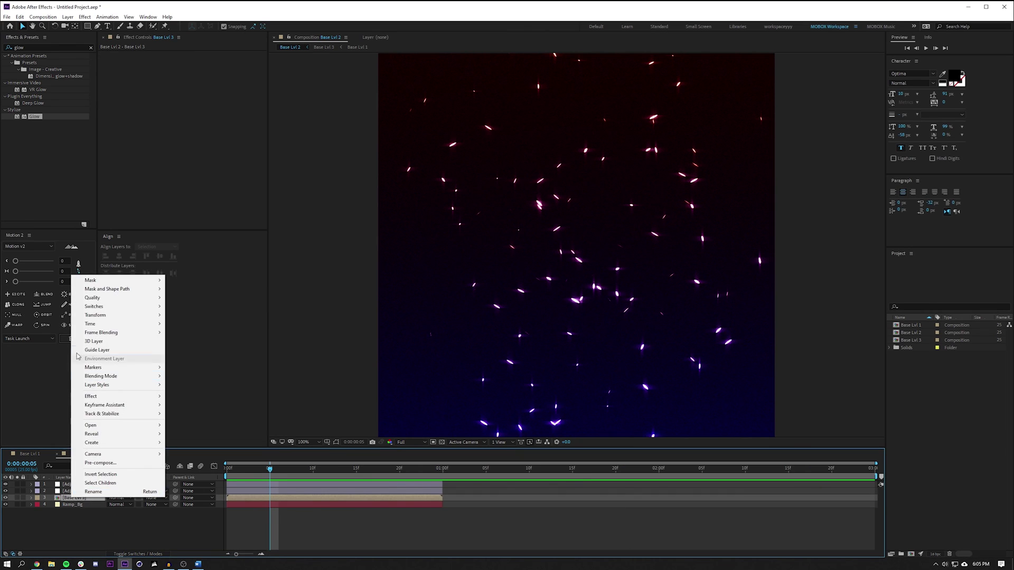
mouse_move(92, 326)
left_click(195, 324)
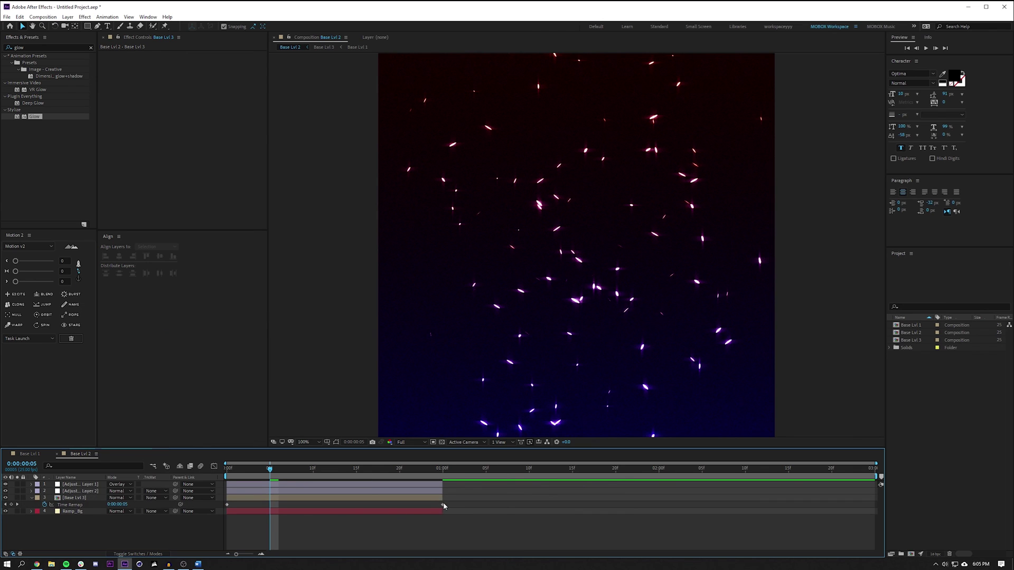
left_click_drag(461, 504, 849, 513)
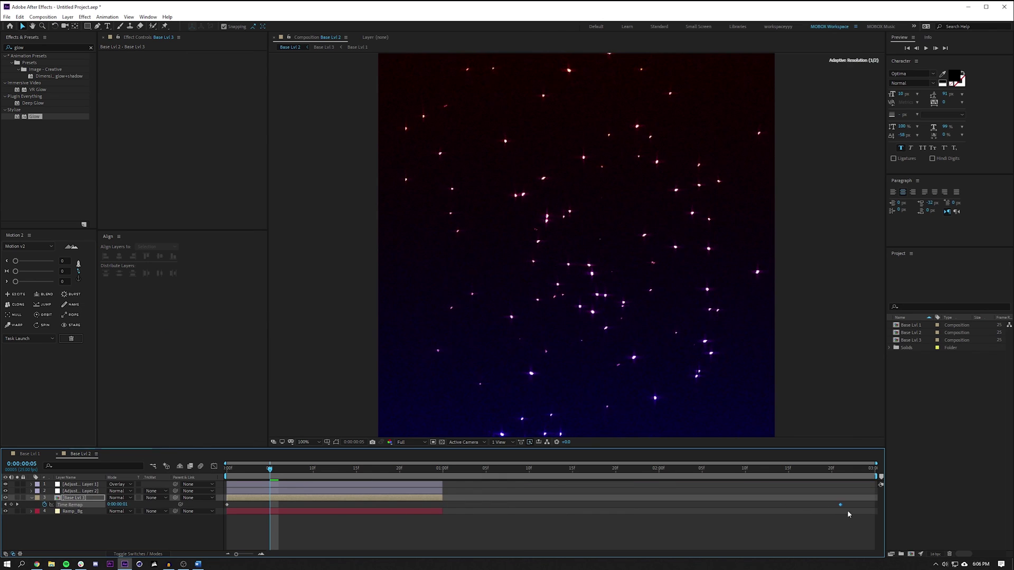
left_click(418, 512)
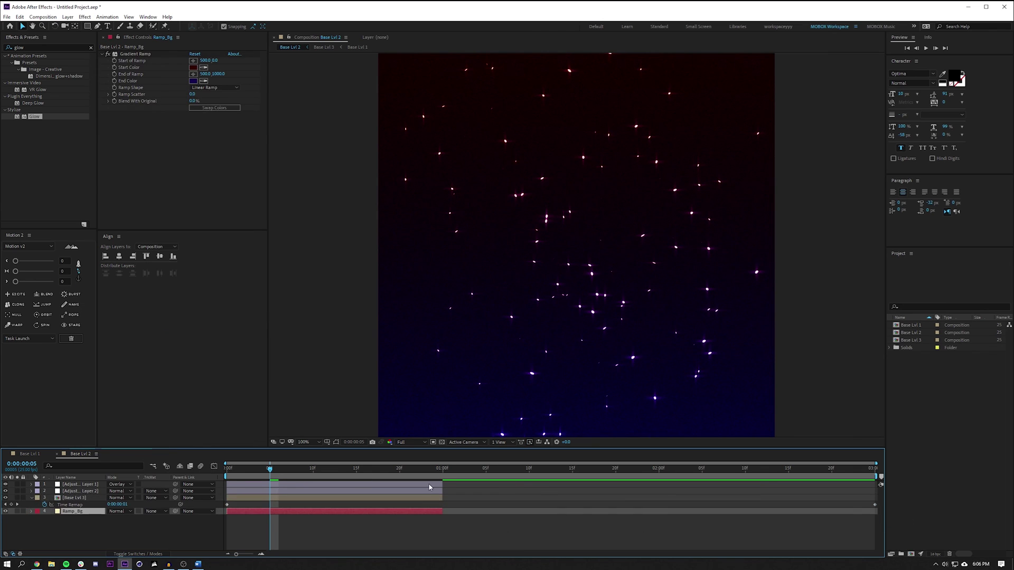
left_click(707, 537)
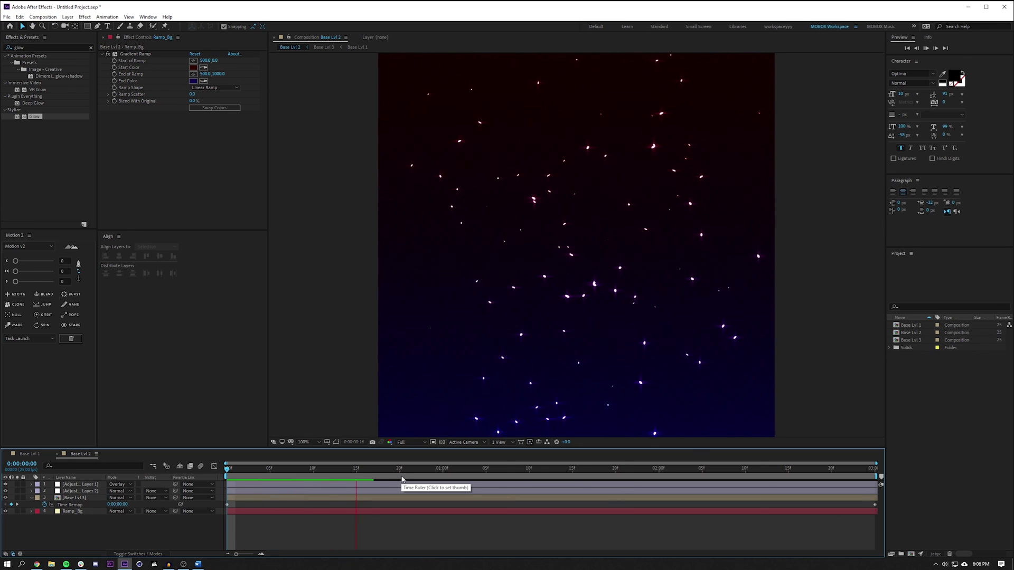
Step: Set Ramp_Bg's Gradient Ramp End Color to dark grey 1F1F1F
key("comma")
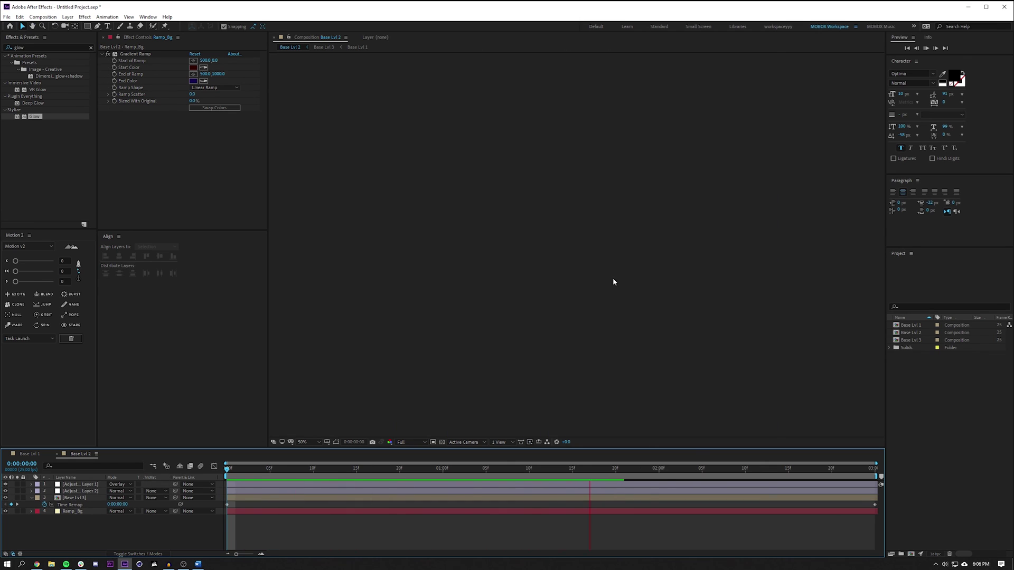
key("period")
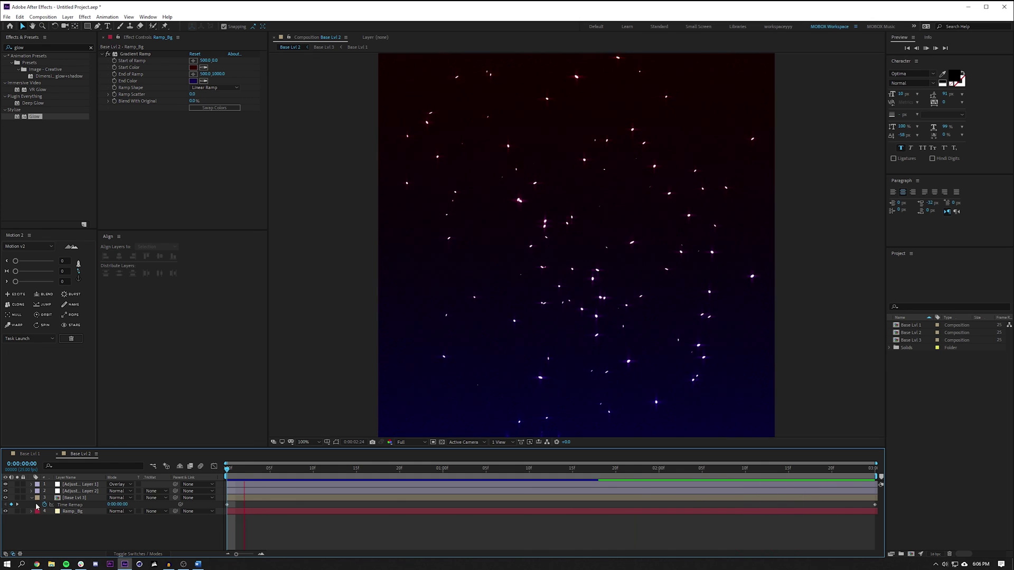
left_click(76, 515)
left_click(194, 81)
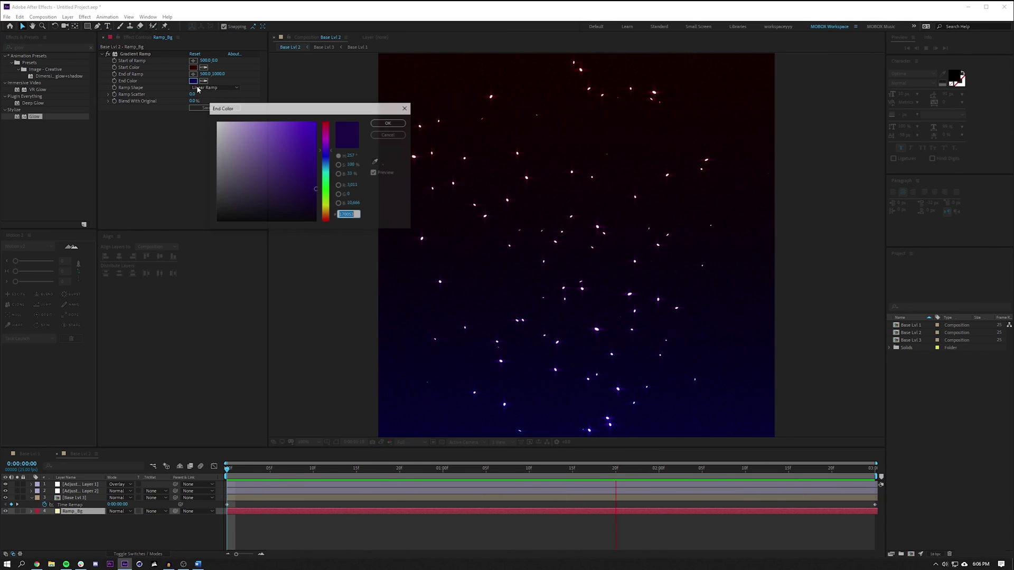
mouse_move(330, 153)
left_mouse_down()
mouse_move(329, 170)
mouse_move(335, 121)
mouse_move(338, 155)
left_mouse_up()
left_click(389, 135)
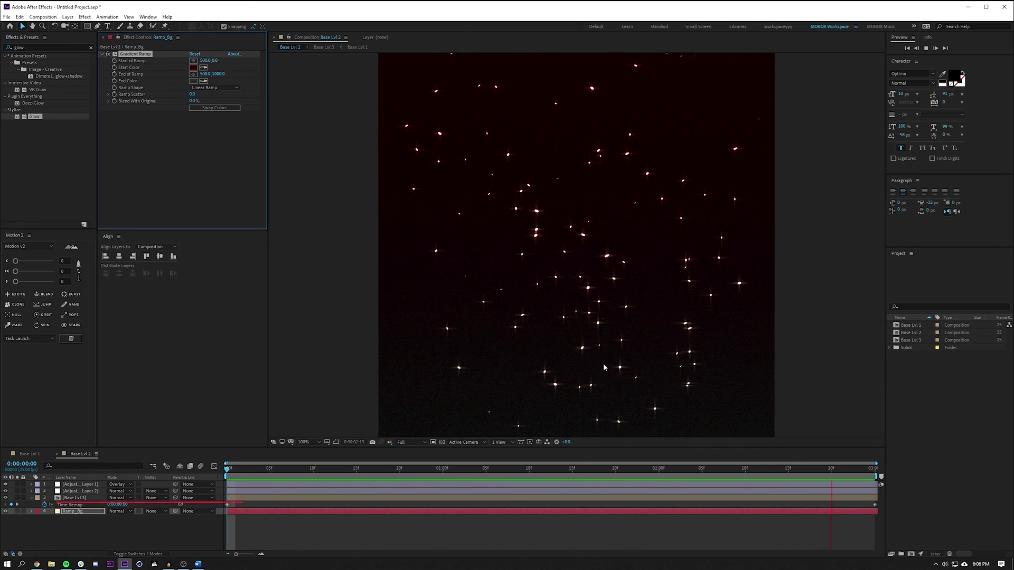
left_click(193, 80)
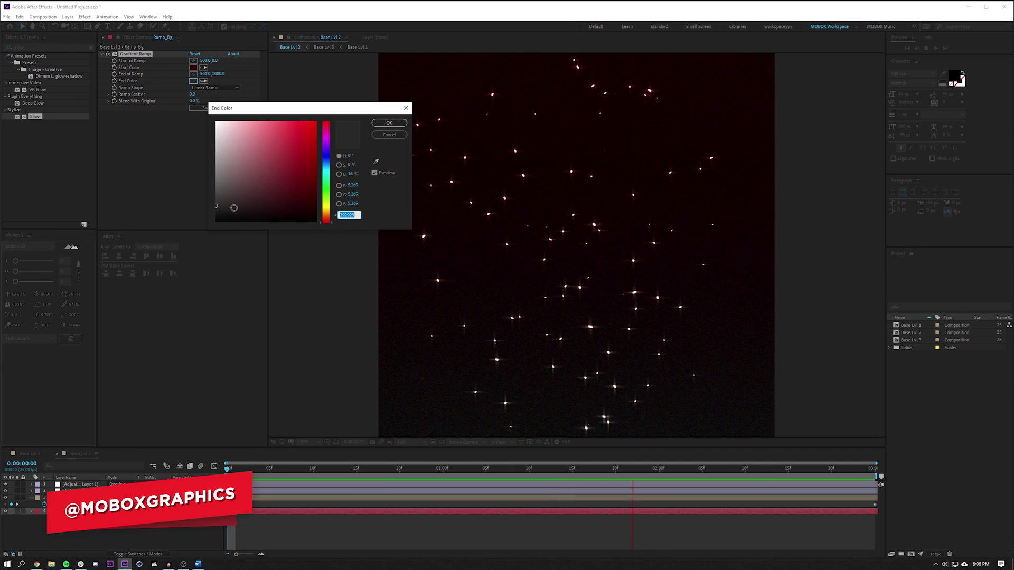
left_click(389, 122)
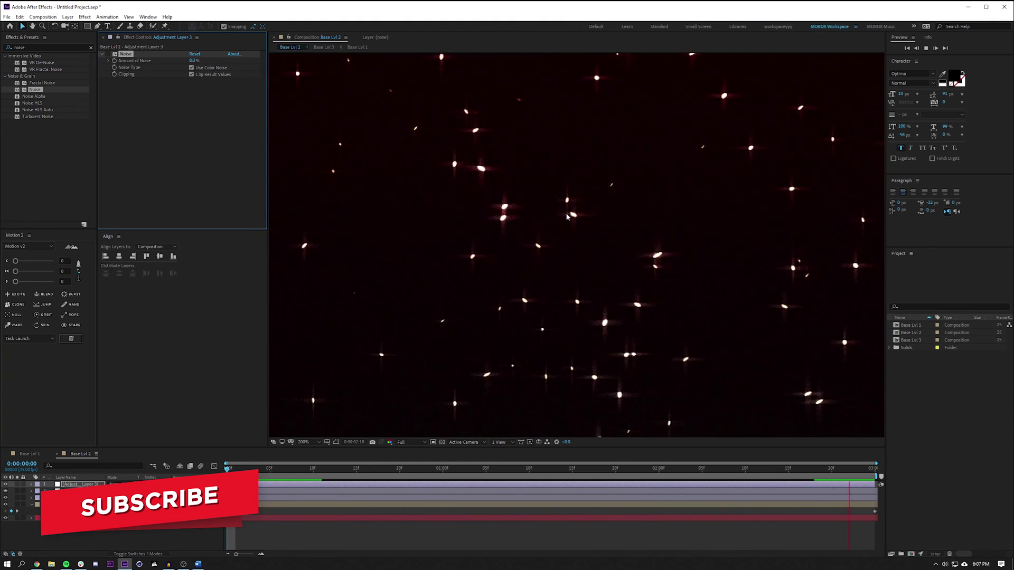
Step: Stop the preview and return to the start of the composition
key("comma")
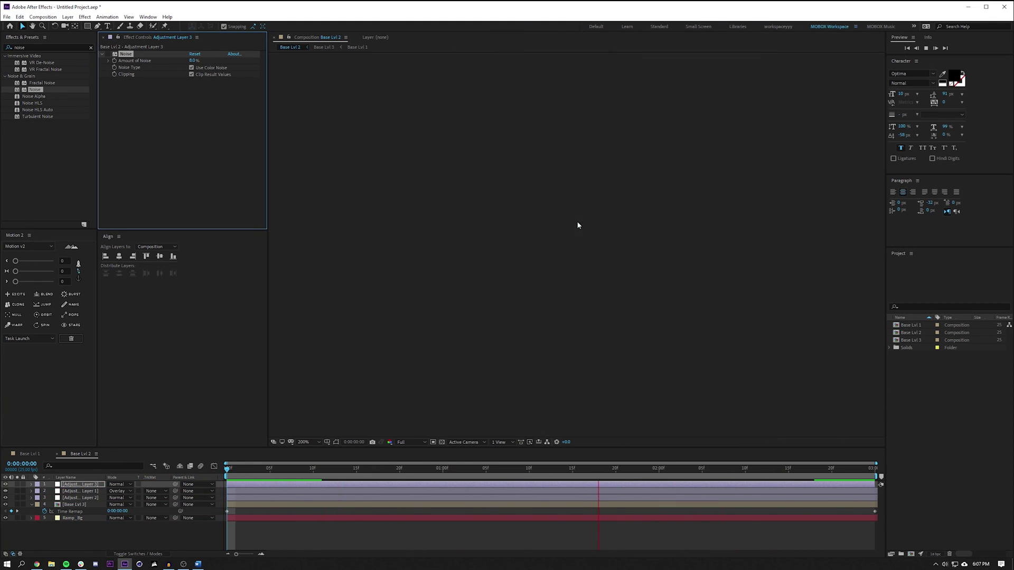